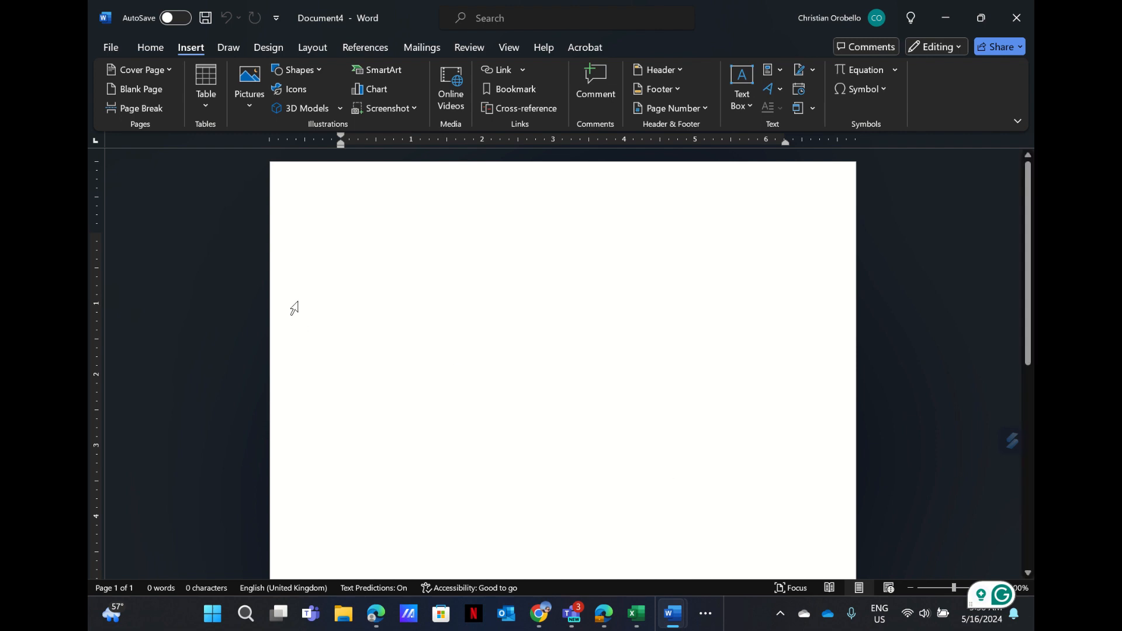
Step: Insert a table with seven columns and six rows into the blank document
left_click(147, 51)
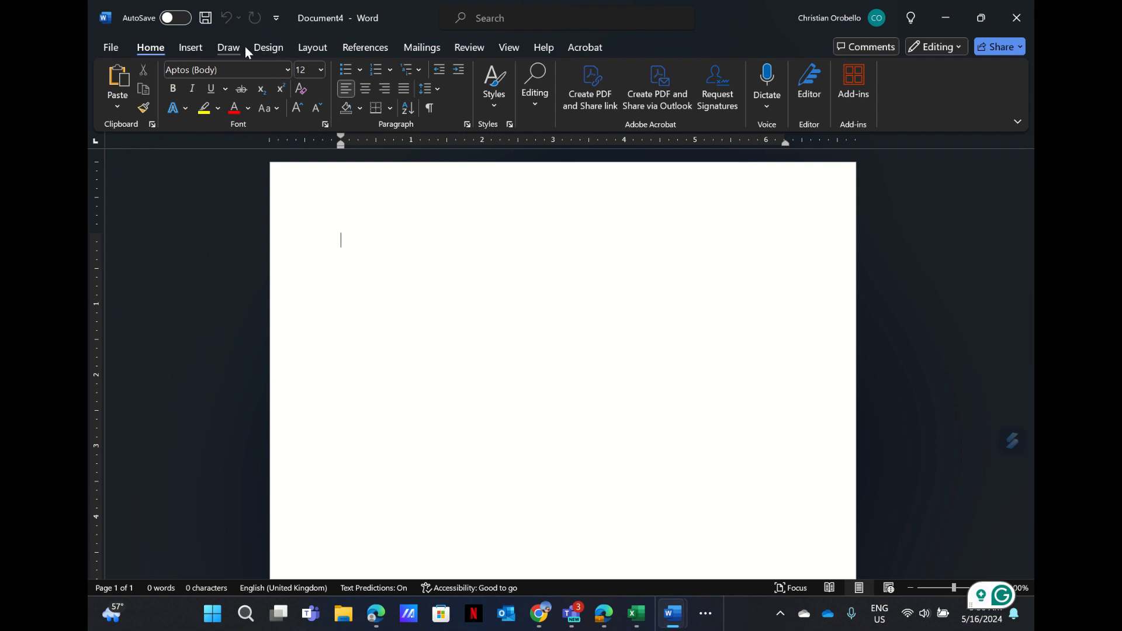
left_click(187, 46)
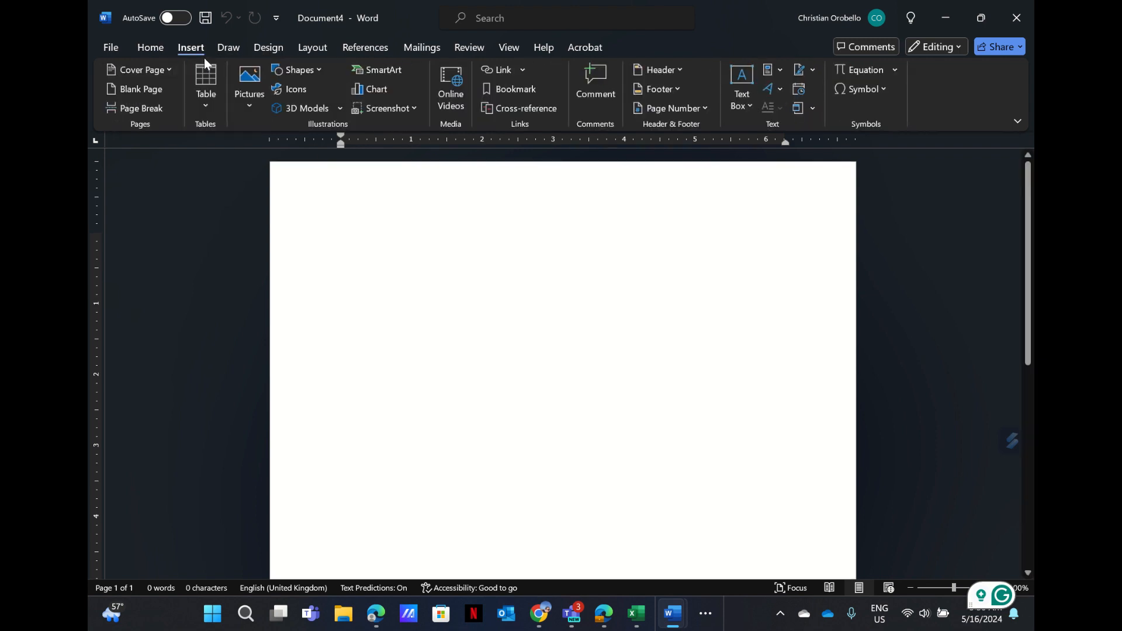
left_click(206, 101)
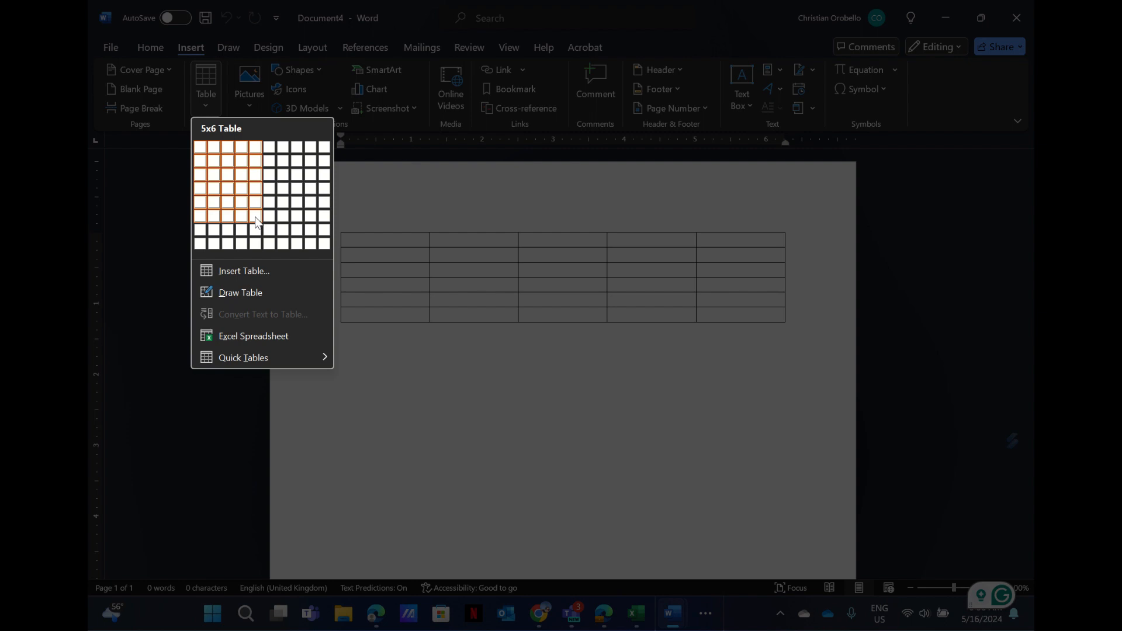
left_click(286, 221)
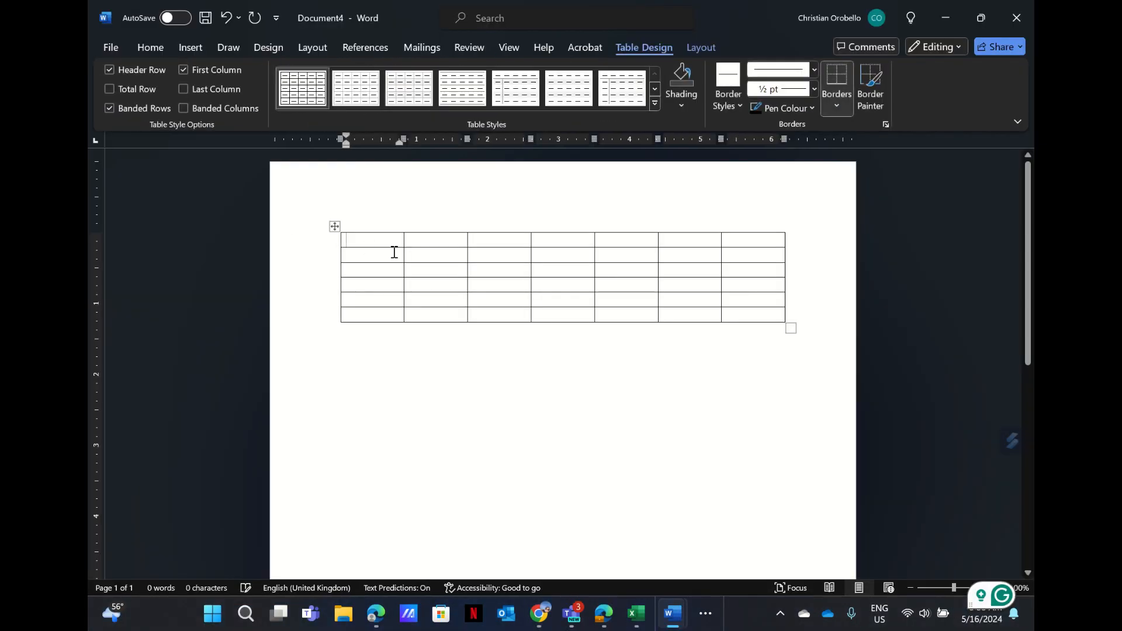
Step: Move the table lower on the page and add blank lines above it, ending on the line just over the table
left_click_drag(335, 227, 326, 313)
left_click(372, 284)
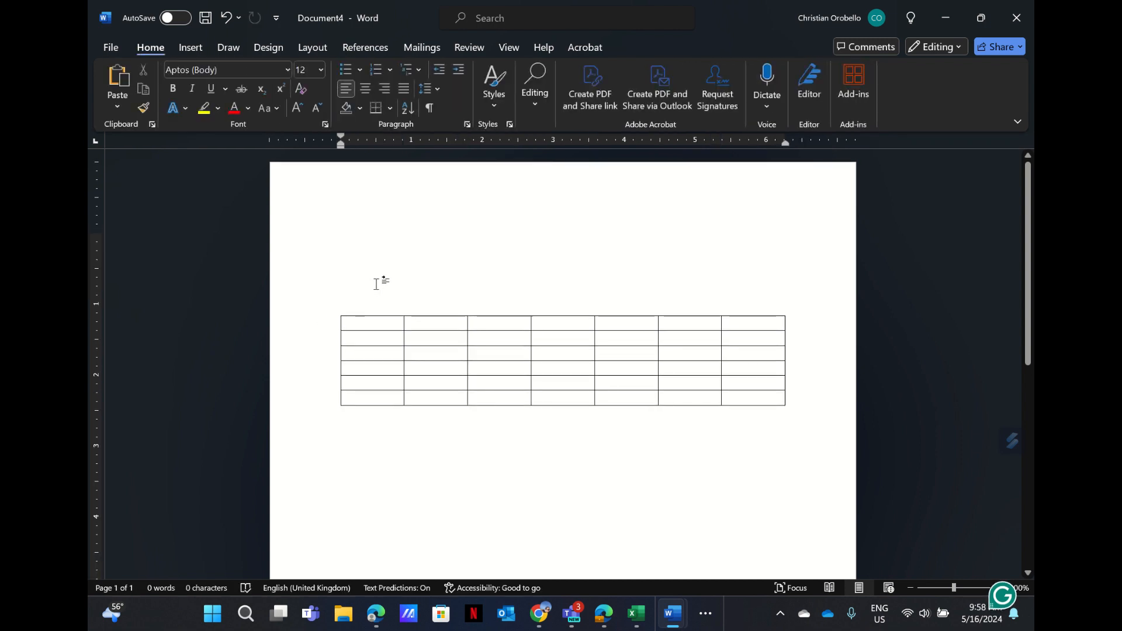
key("Down")
key("Up")
key("Return")
key("Return")
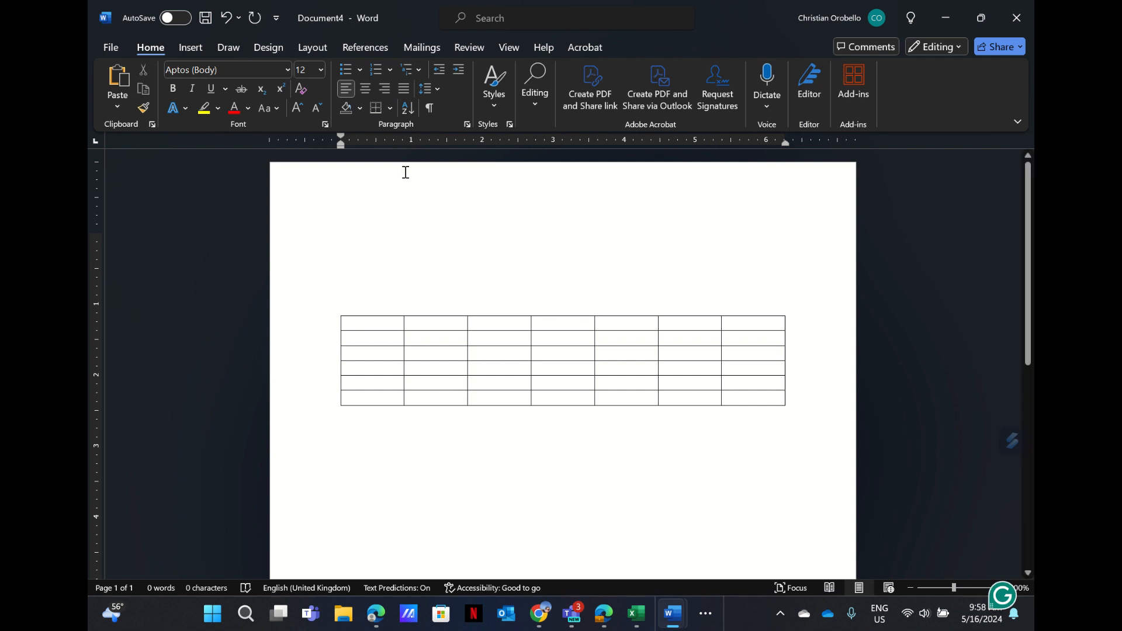
Step: Add the centred title "Sponsorship Data HOPE in ONE" on the line above the table
left_click(366, 89)
type("Sponsorship")
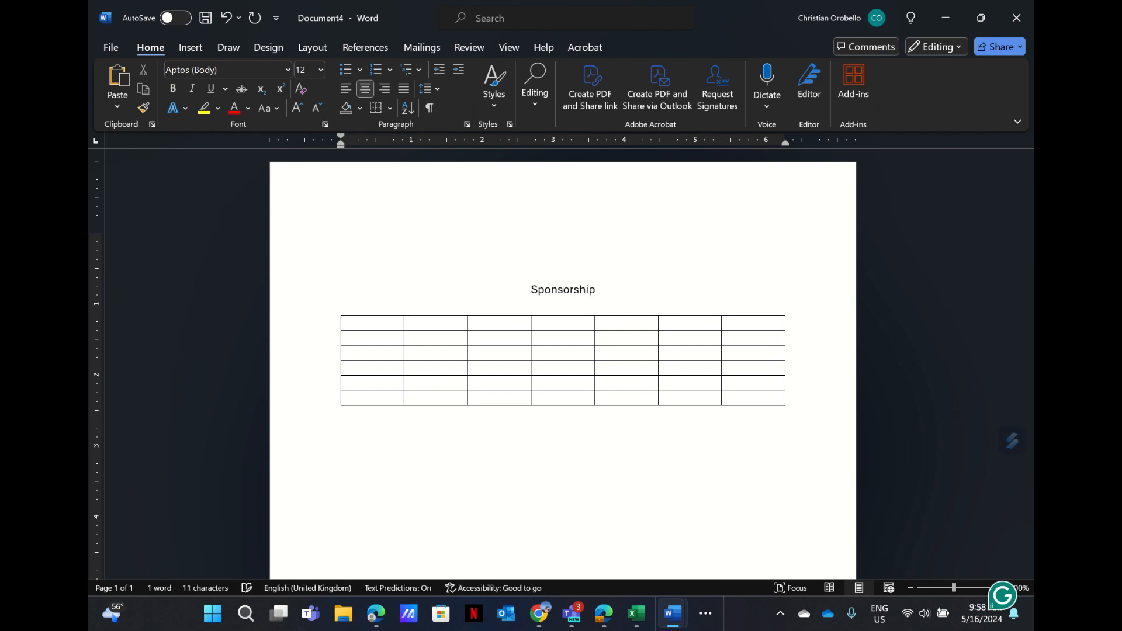
type(" Data")
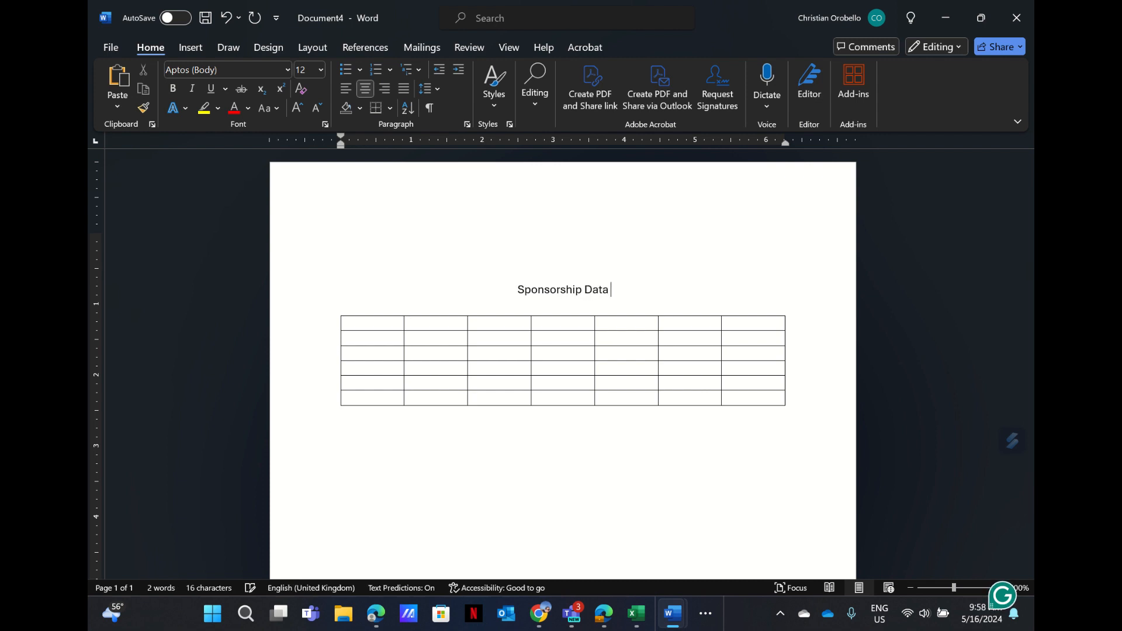
type(" HOPE ")
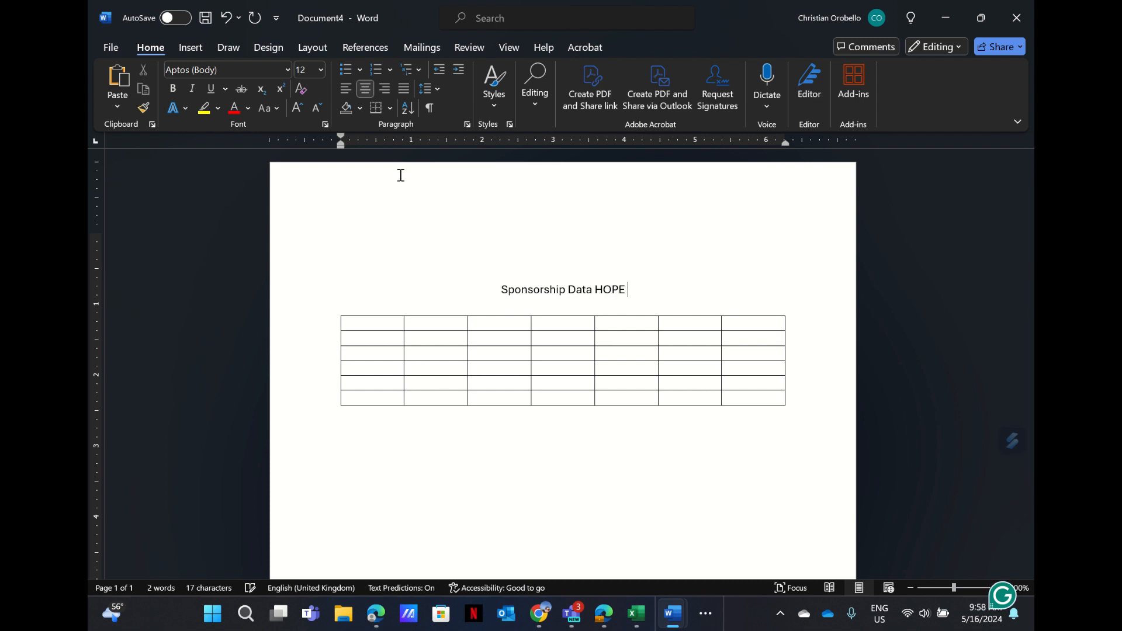
type("in ONE")
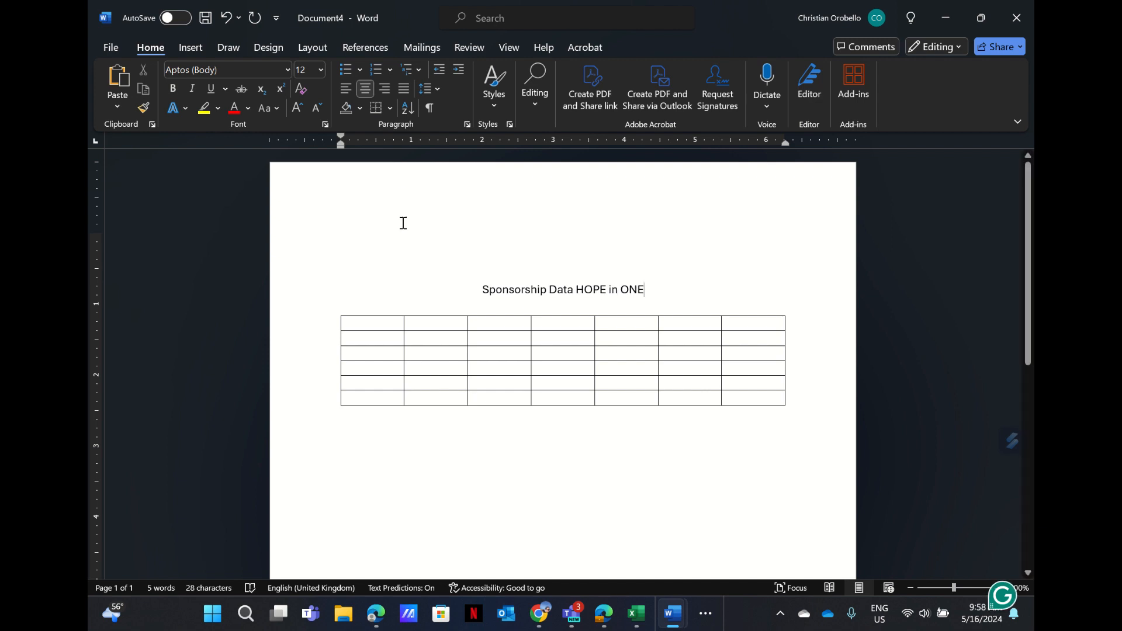
Step: Make the whole title bold and enlarge it to 14 pt
mouse_move(475, 283)
left_mouse_down()
mouse_move(584, 301)
mouse_move(482, 286)
left_mouse_up()
left_click(639, 294)
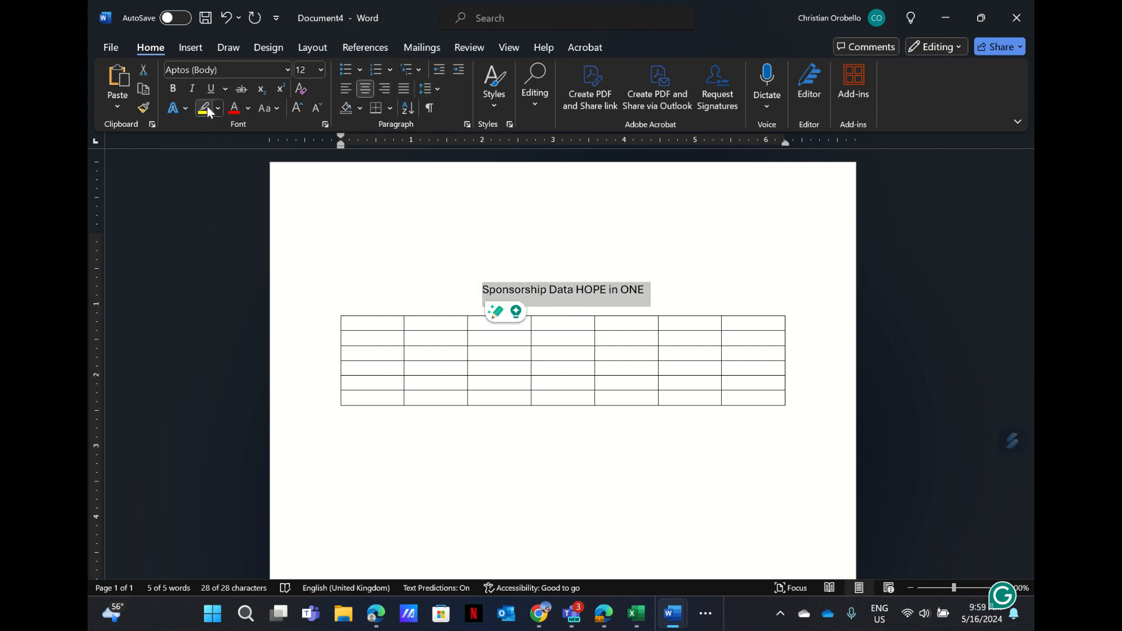
left_click(174, 89)
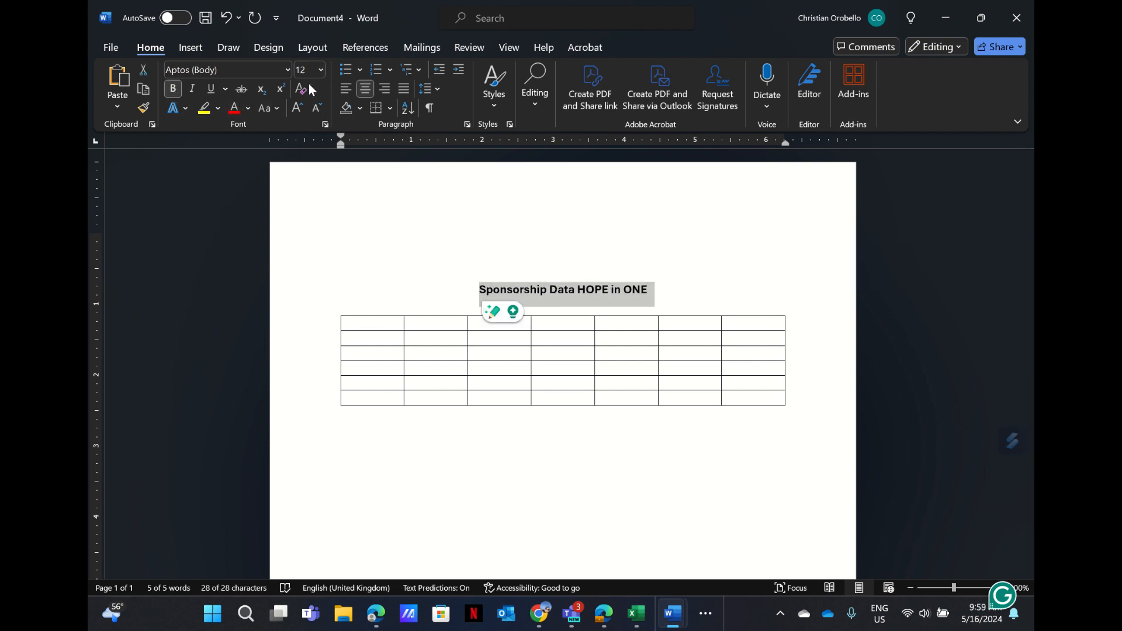
left_click(299, 107)
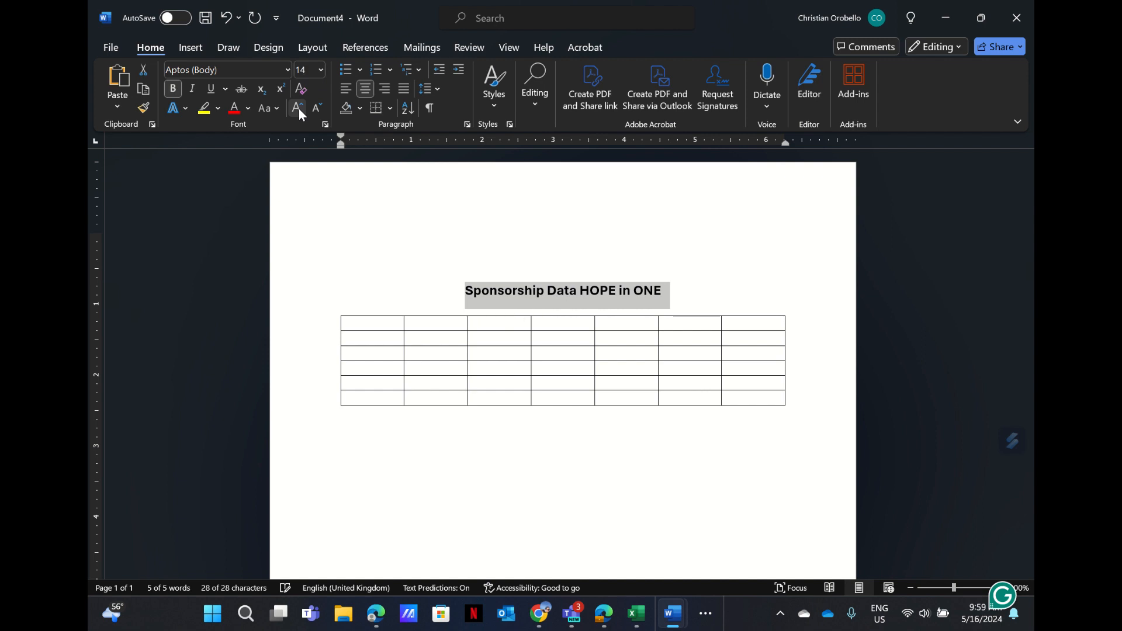
Step: Enclose "HOPE in ONE" in the title in double quotation marks
left_click(583, 294)
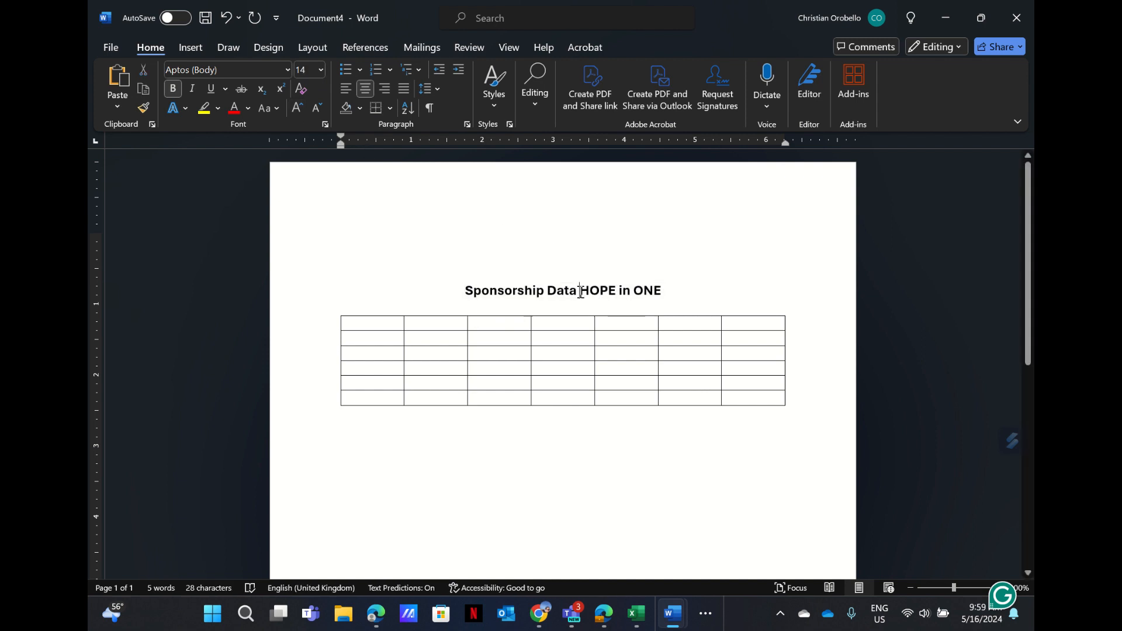
type("\"")
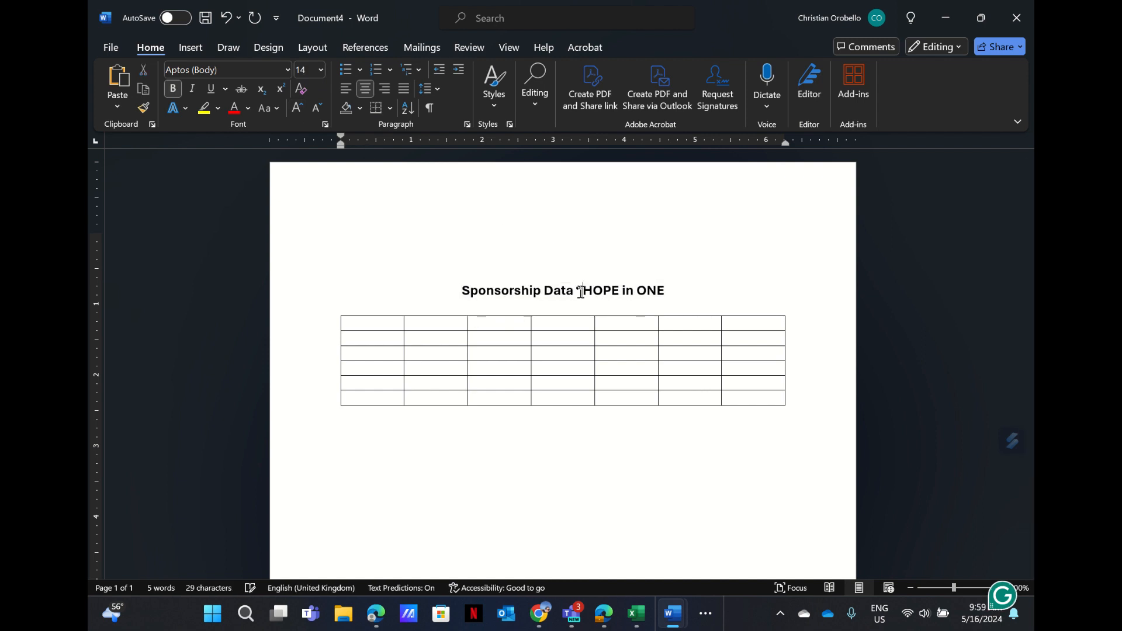
left_click(668, 291)
type("\"")
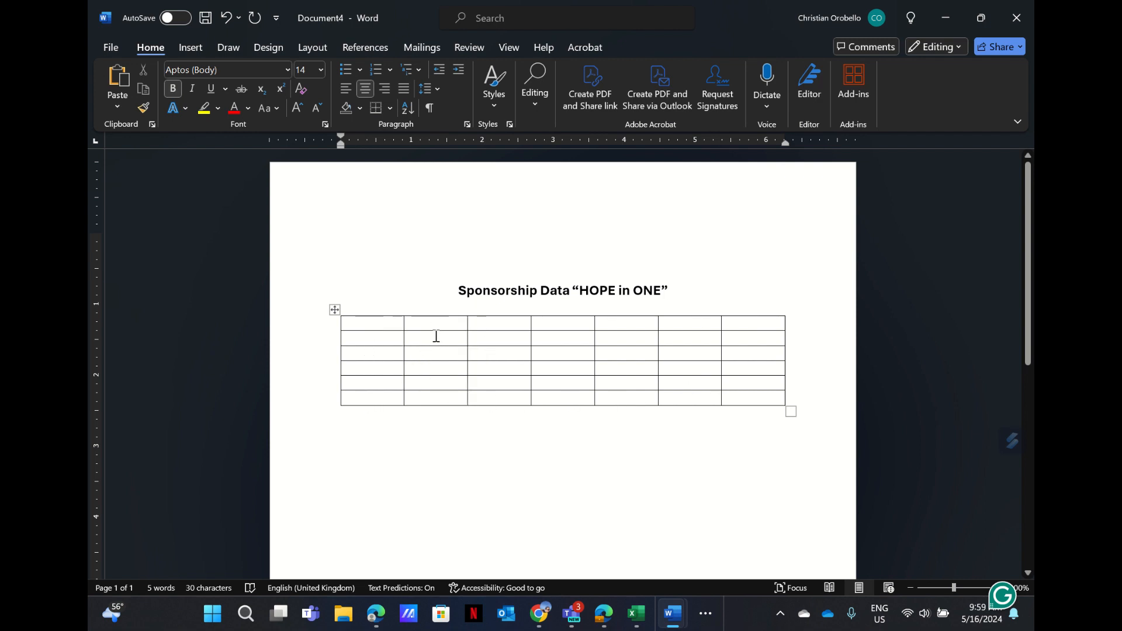
Step: Shade all cells below the table's first row and outside its first column light green
left_click_drag(437, 335, 734, 401)
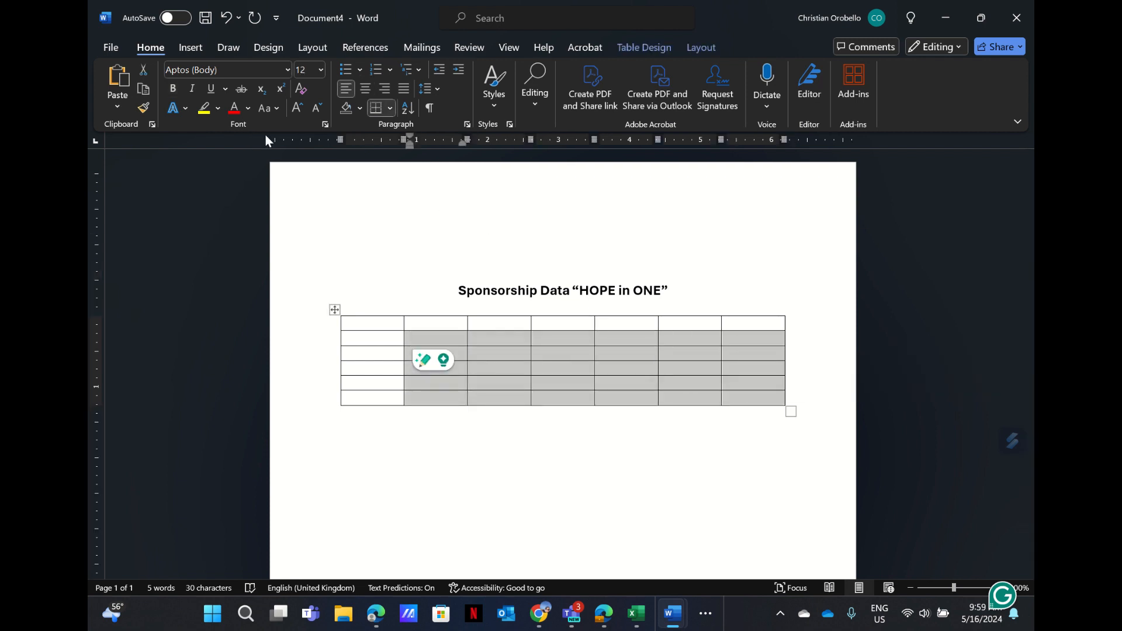
left_click(357, 113)
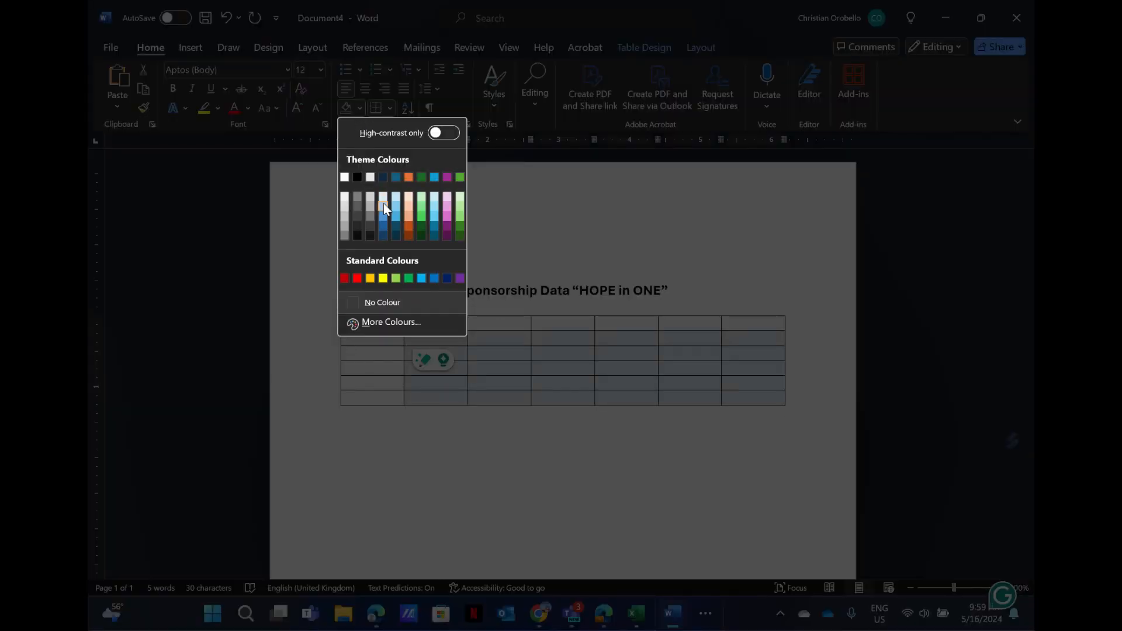
left_click(461, 203)
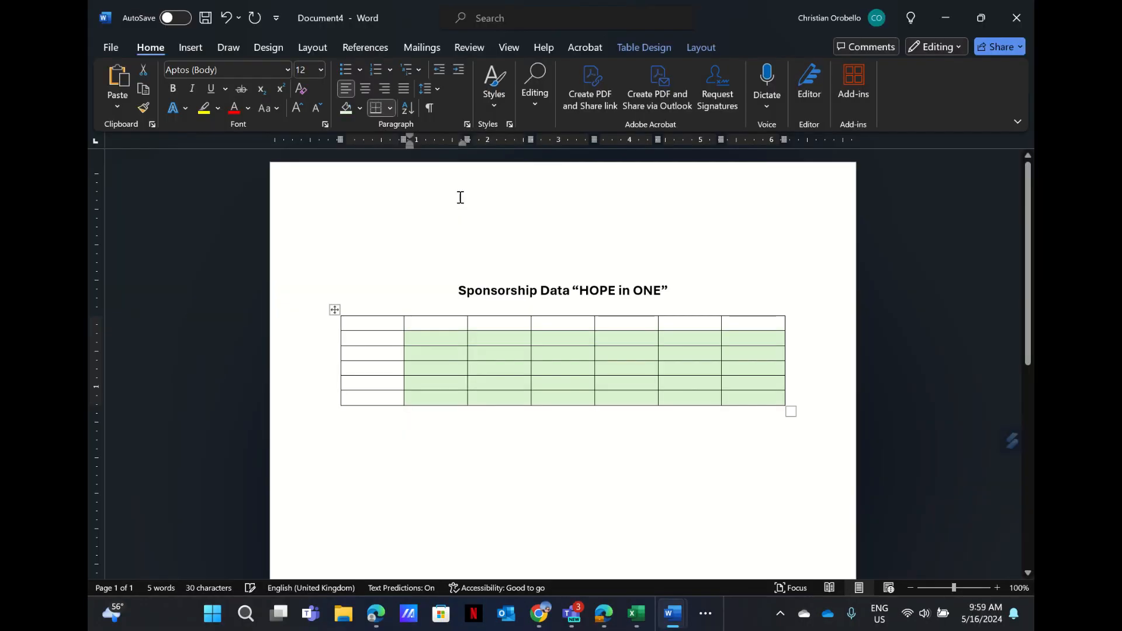
left_click(429, 265)
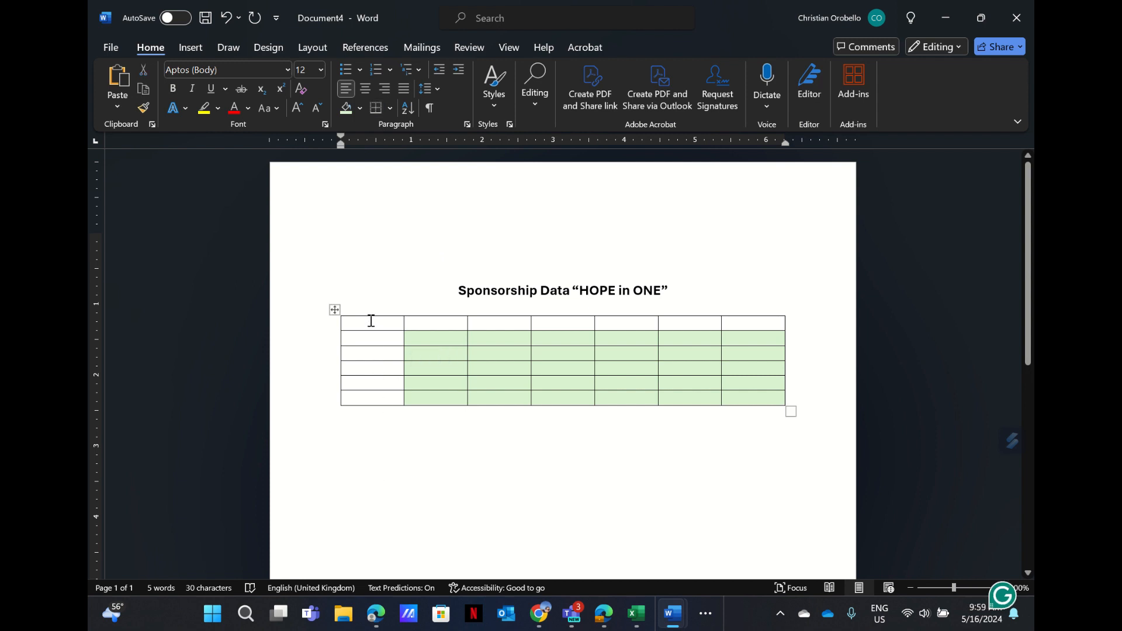
Step: Shade only the first cell of the table's top row black
left_click_drag(371, 321, 415, 326)
left_click(402, 310)
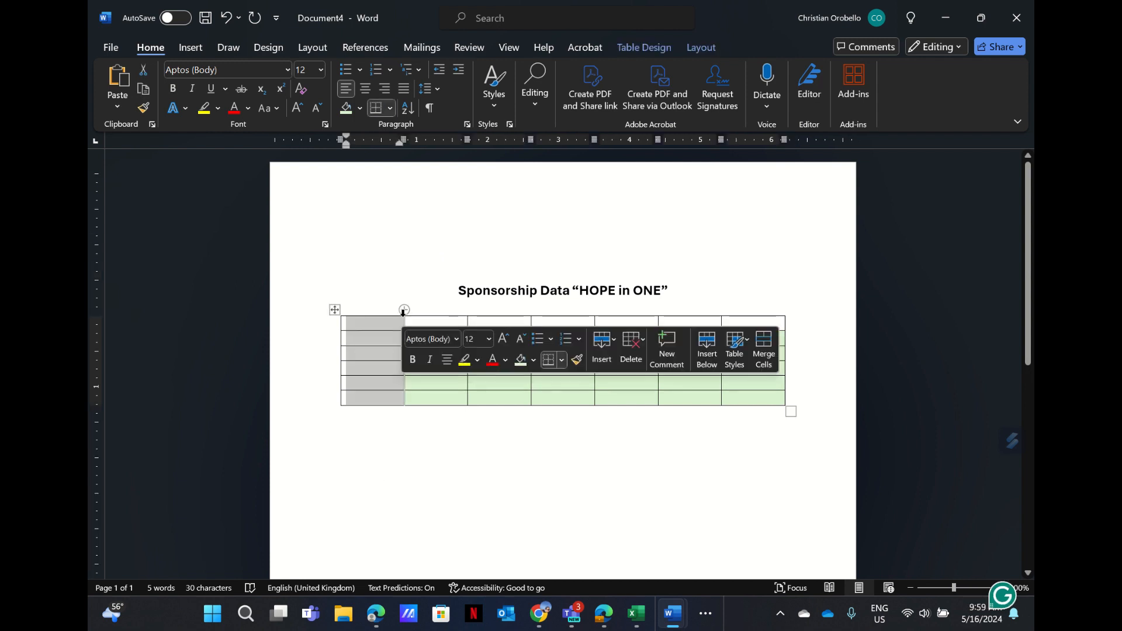
left_click(412, 320)
left_click(395, 321)
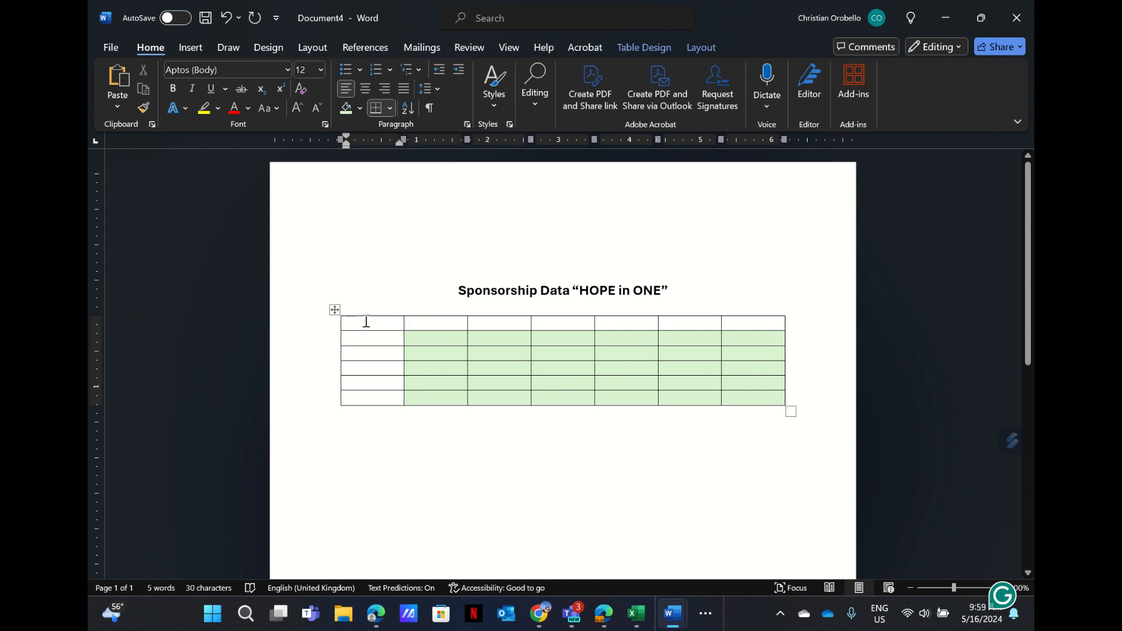
double_click(366, 321)
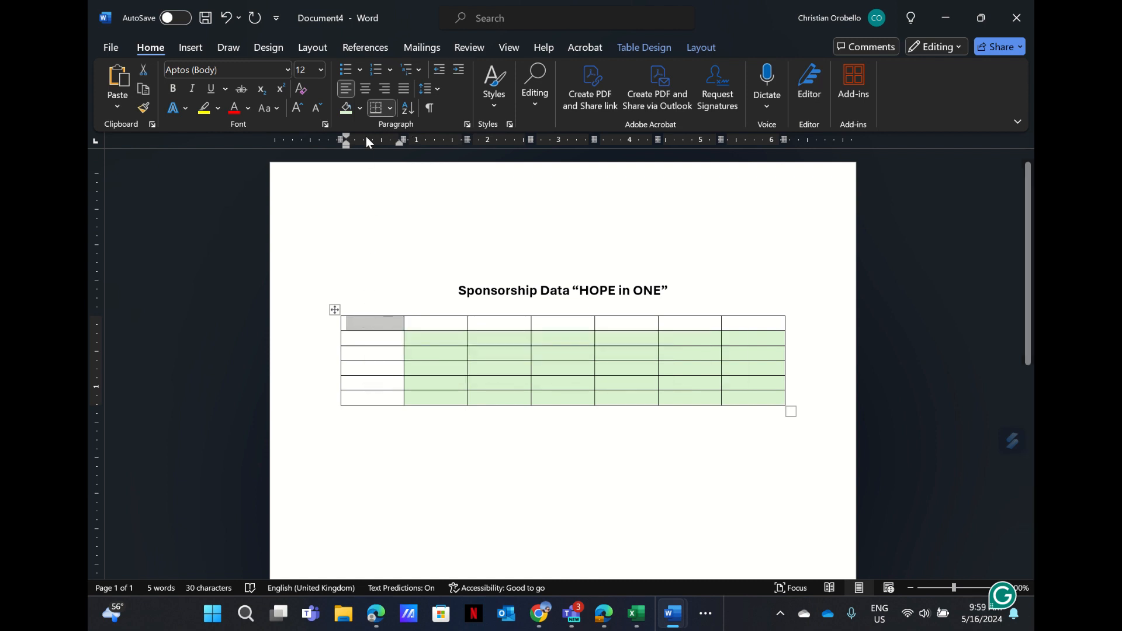
left_click(360, 113)
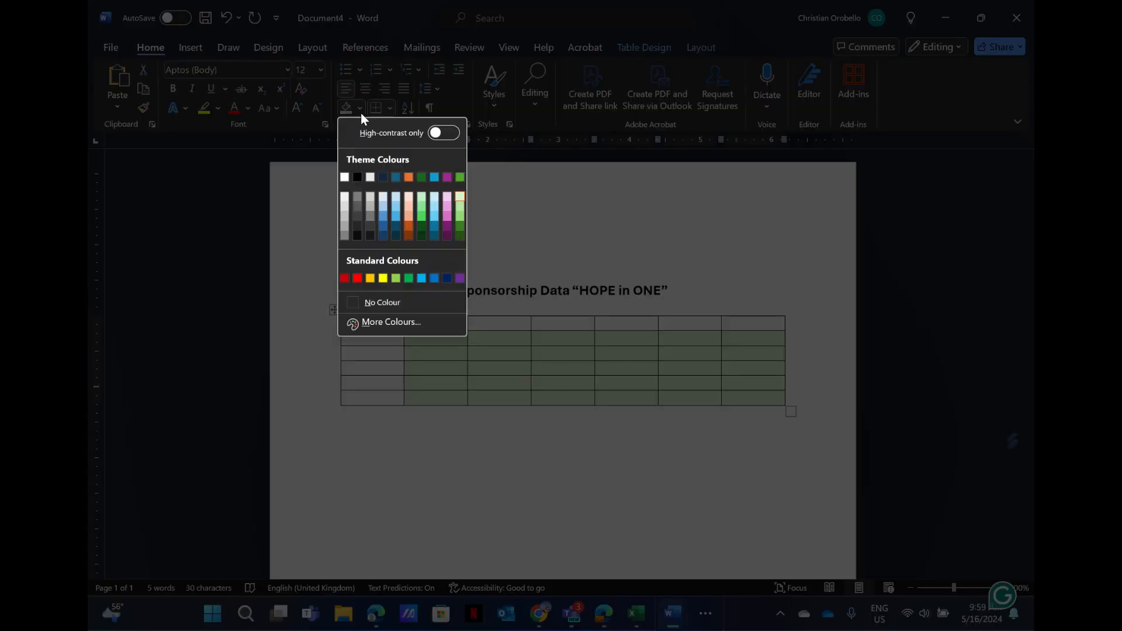
left_click(361, 173)
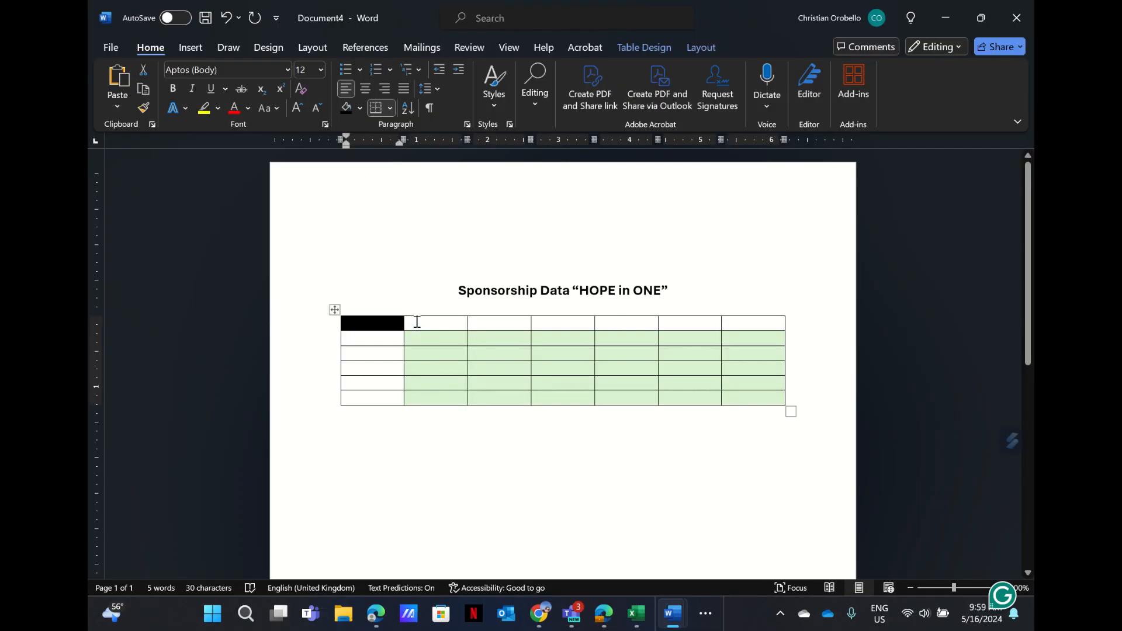
Step: Shade the remaining six cells of the table's top row light blue
left_click_drag(417, 322, 722, 326)
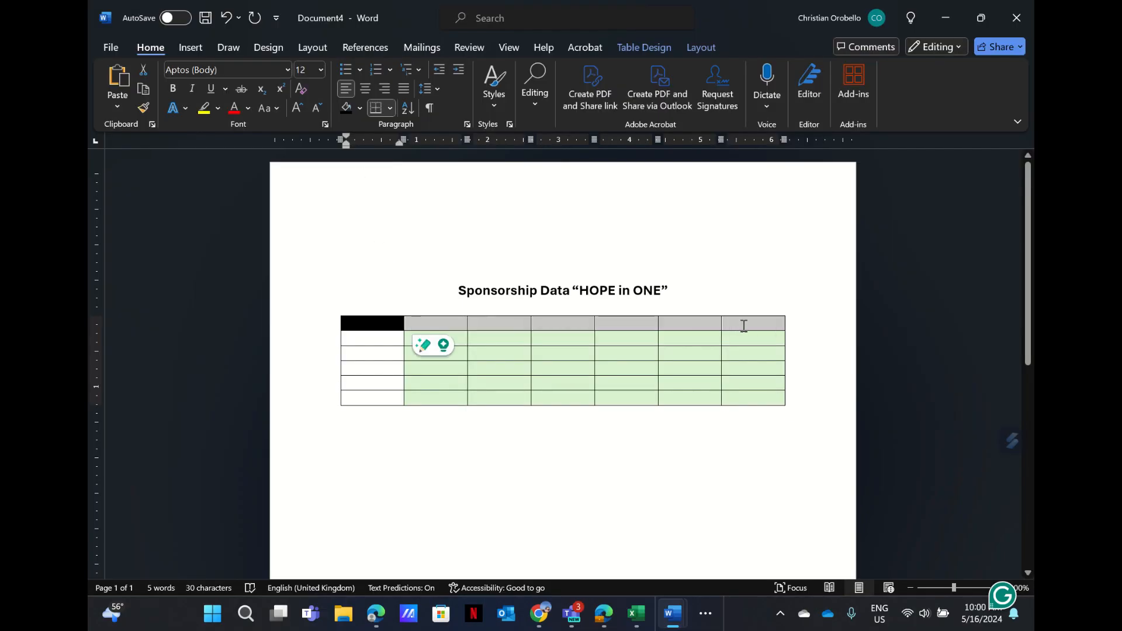
left_click(360, 108)
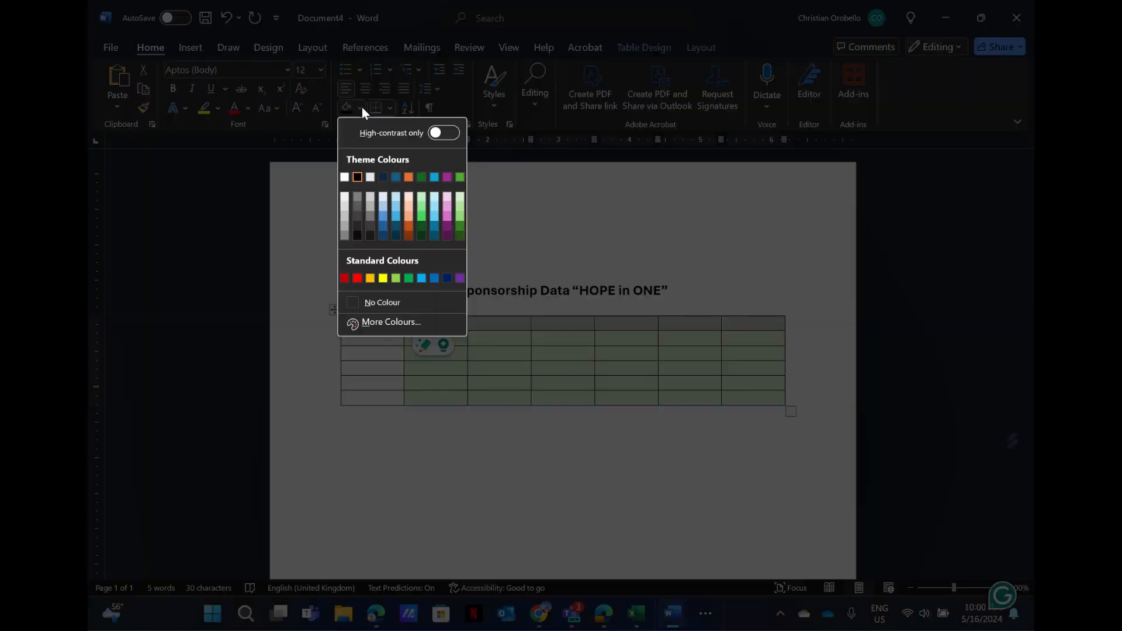
left_click(395, 199)
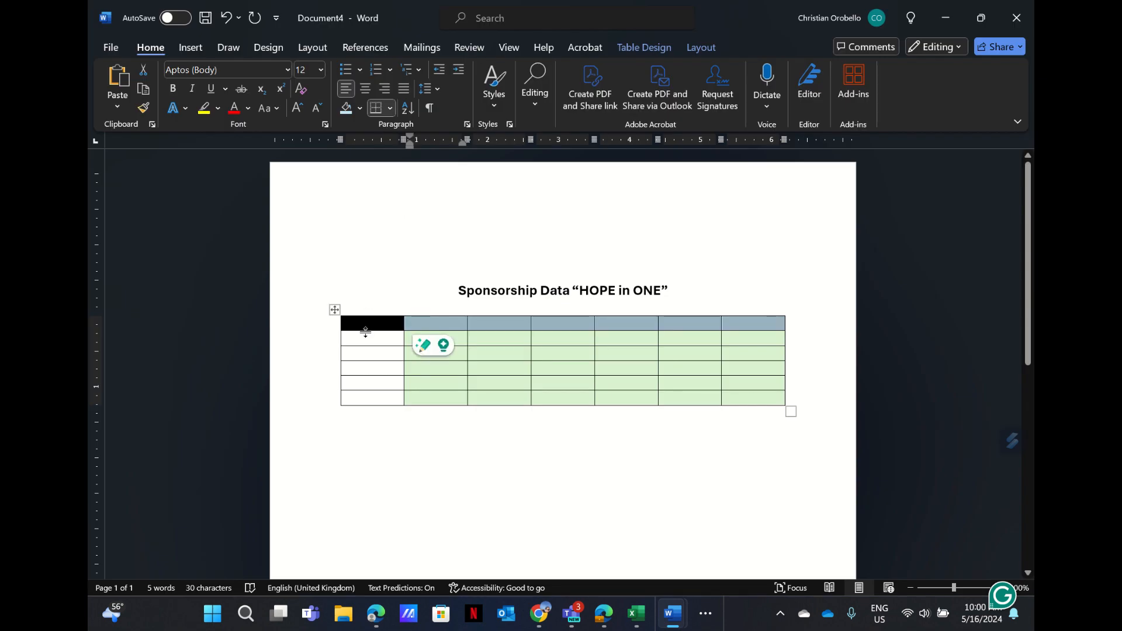
Step: Shade the five first-column cells below the black cell light orange and clear the selection
left_click_drag(367, 336, 368, 398)
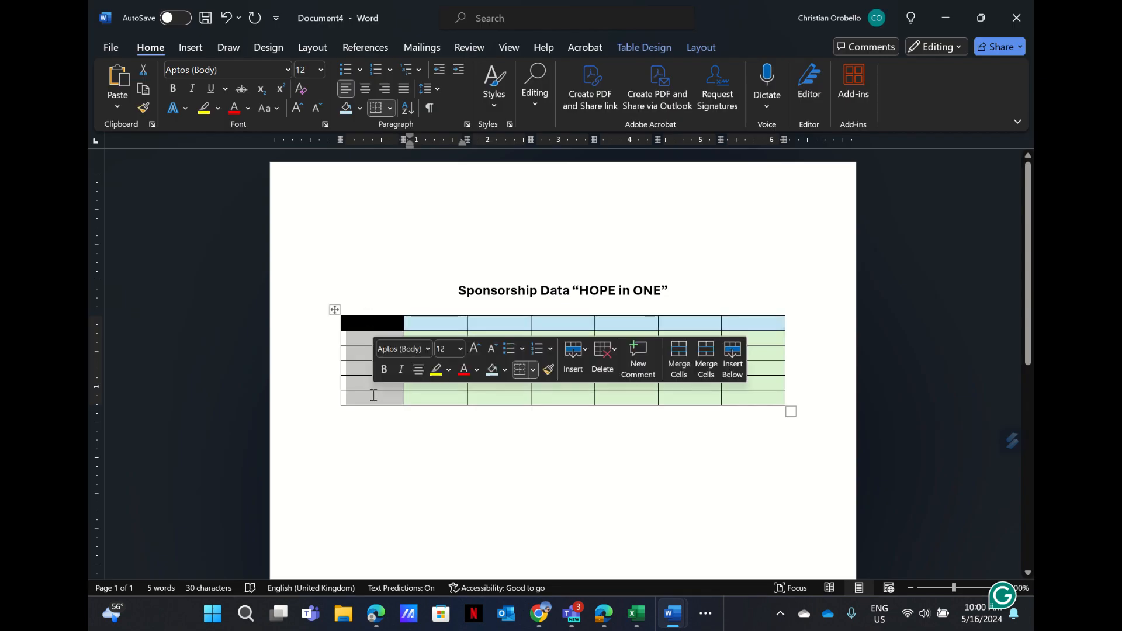
left_click(360, 108)
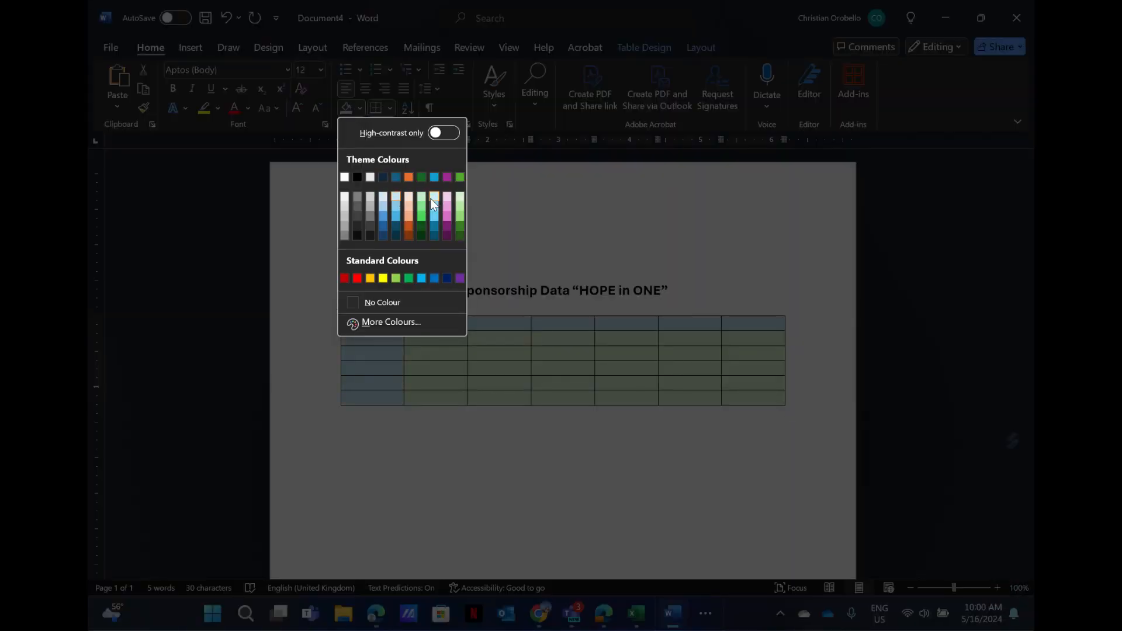
left_click(410, 194)
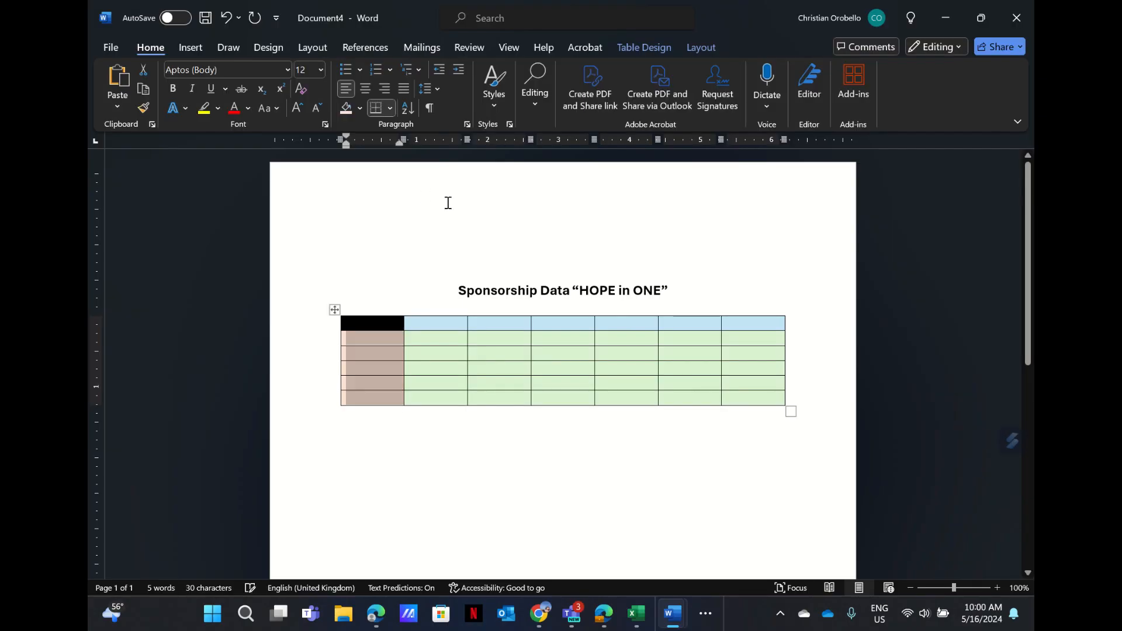
left_click(433, 232)
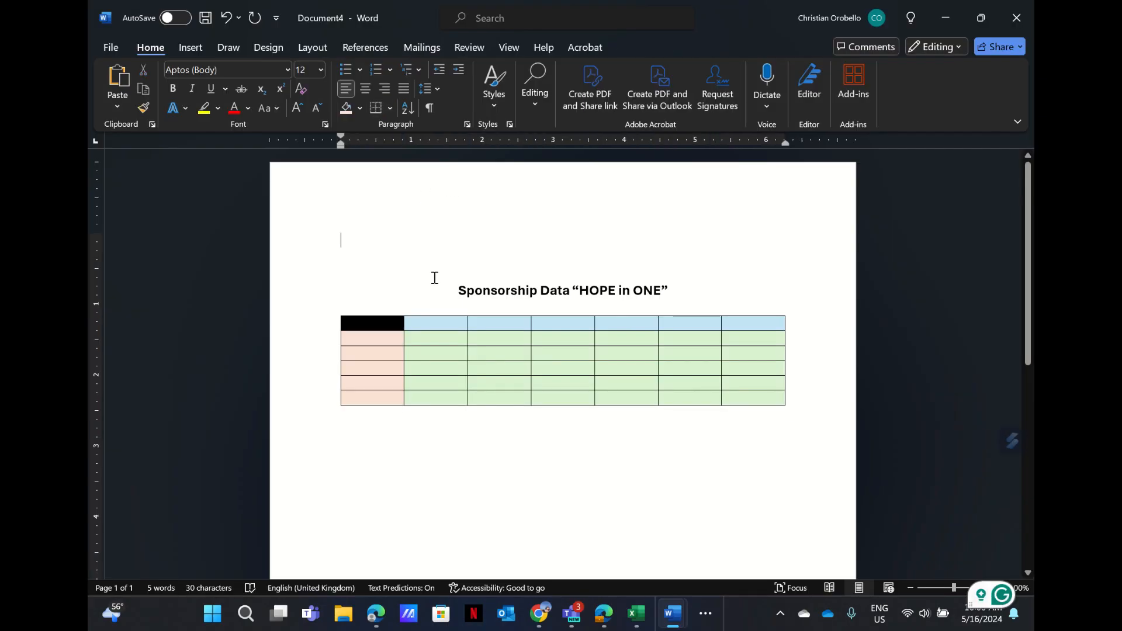
left_click(271, 45)
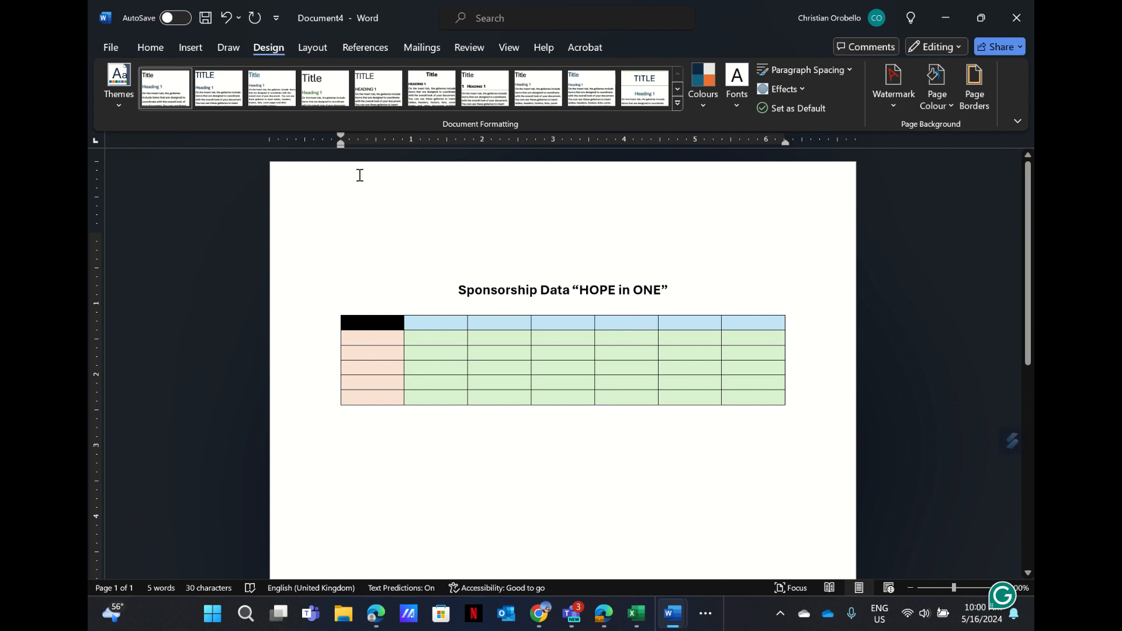
left_click(390, 336)
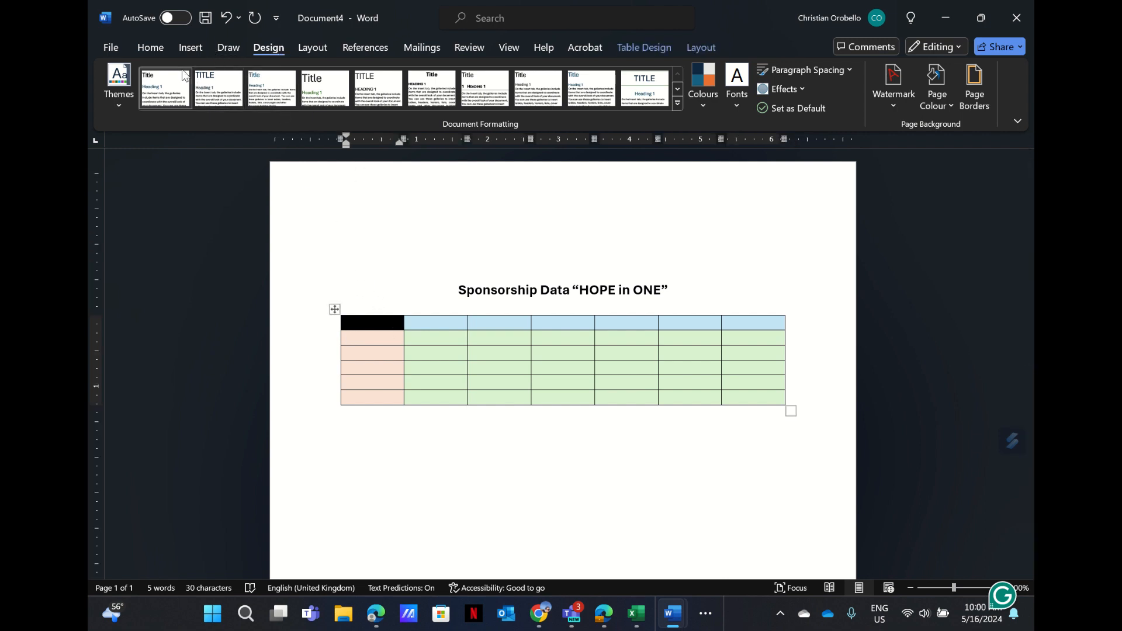
left_click(154, 52)
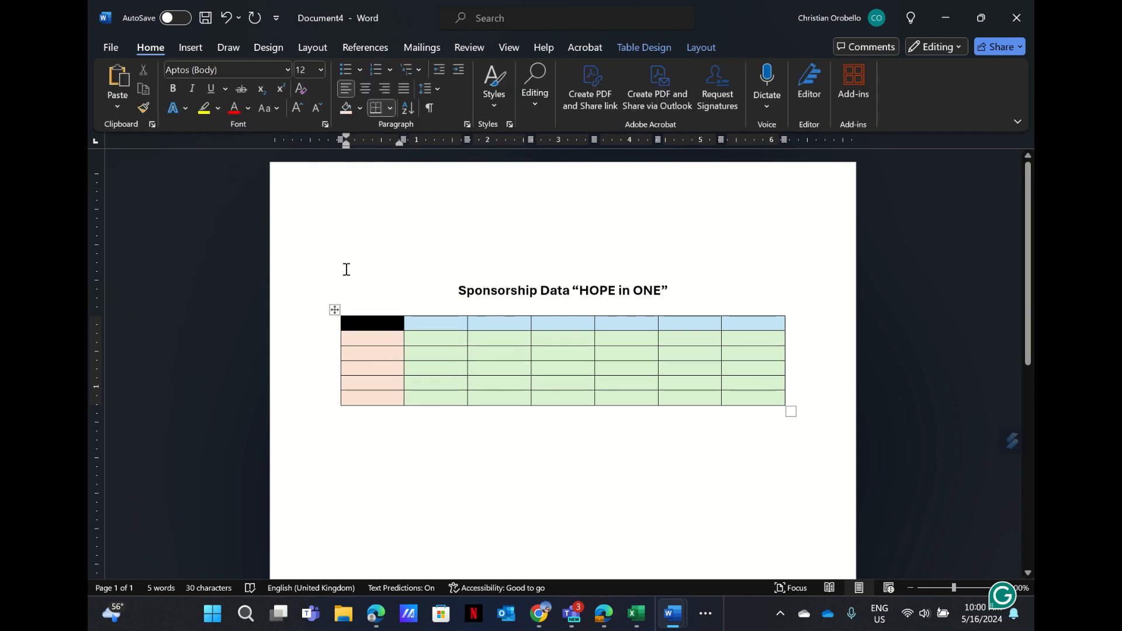
left_click(334, 309)
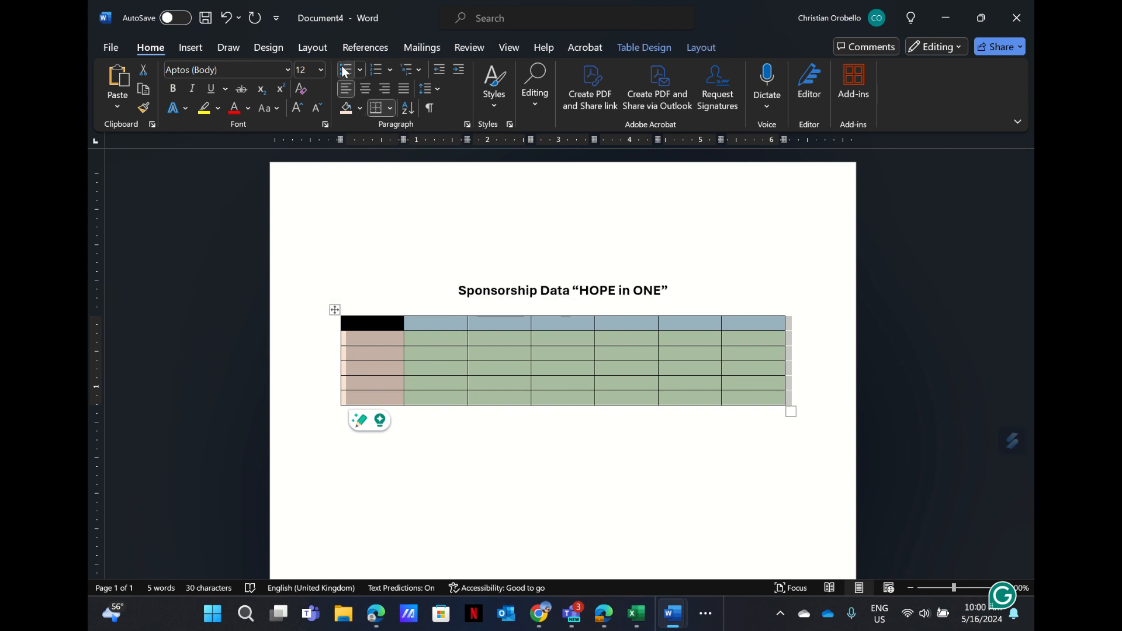
left_click(273, 48)
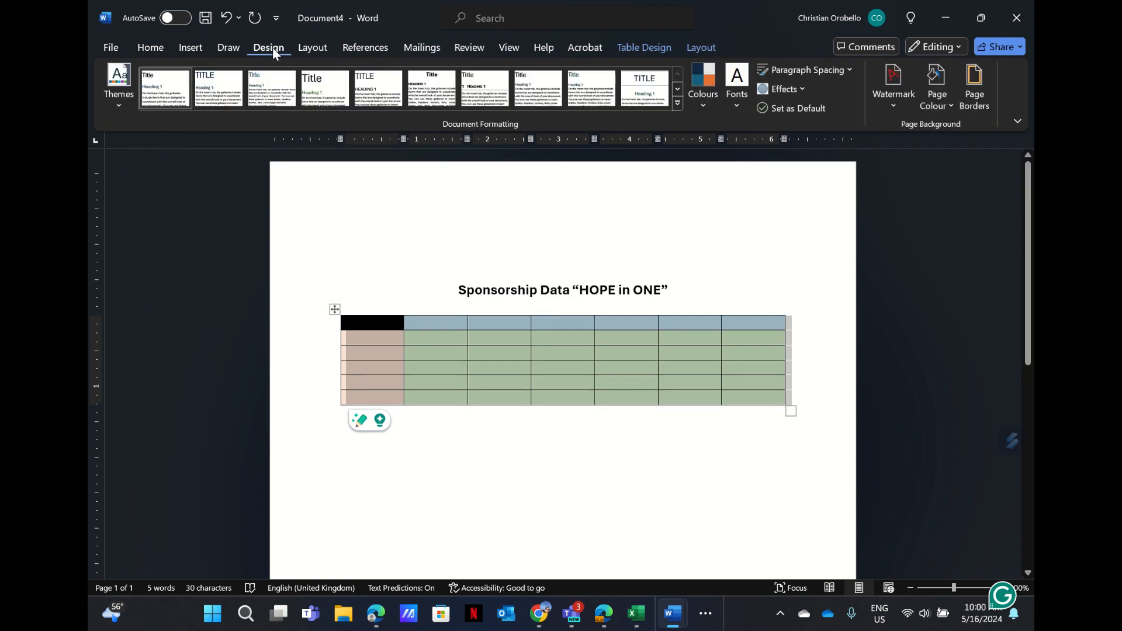
left_click(306, 49)
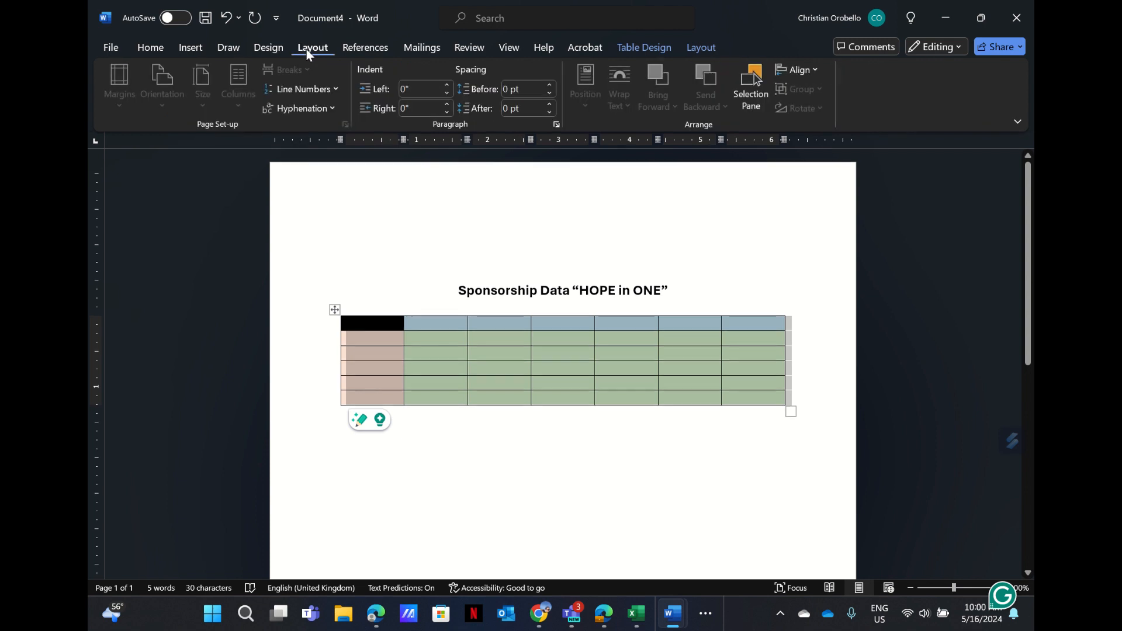
left_click(370, 50)
left_click(222, 49)
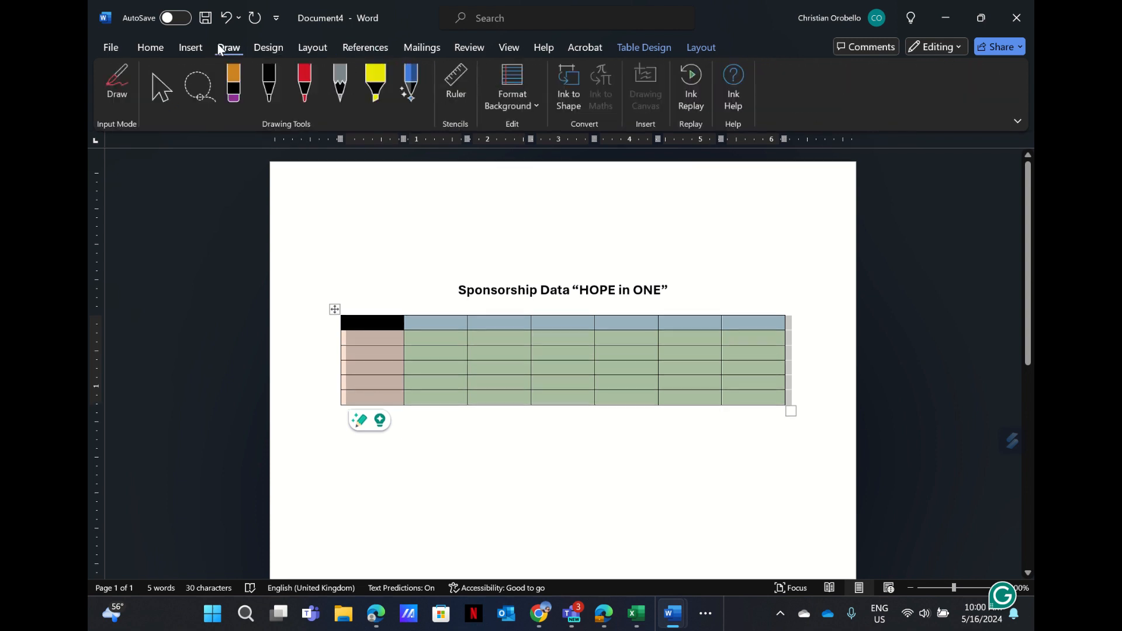
left_click(203, 47)
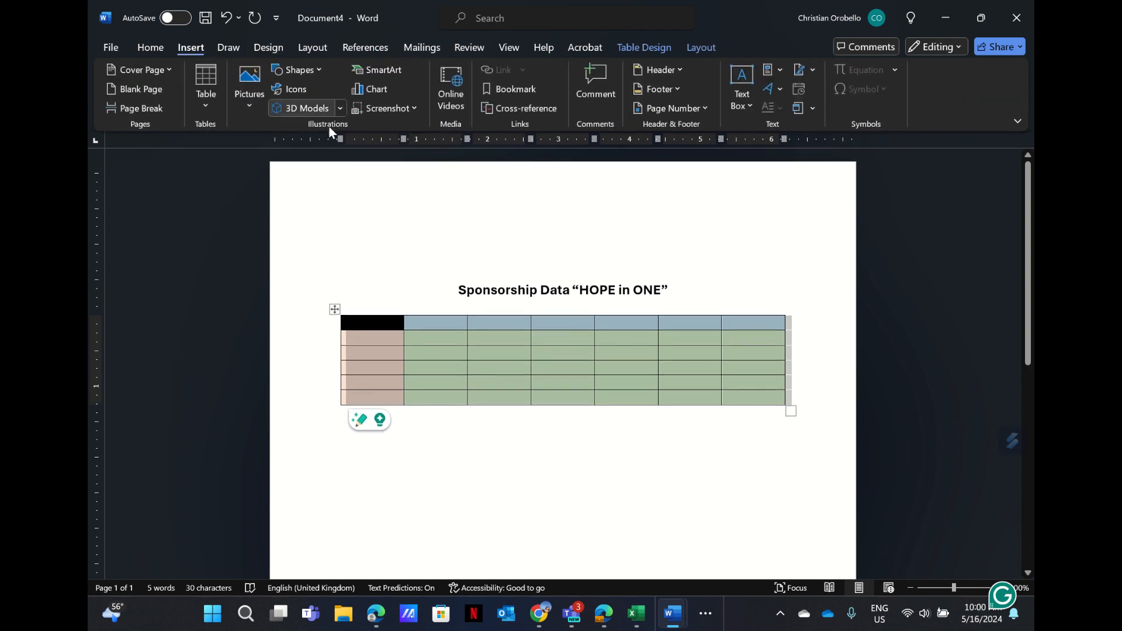
left_click(425, 232)
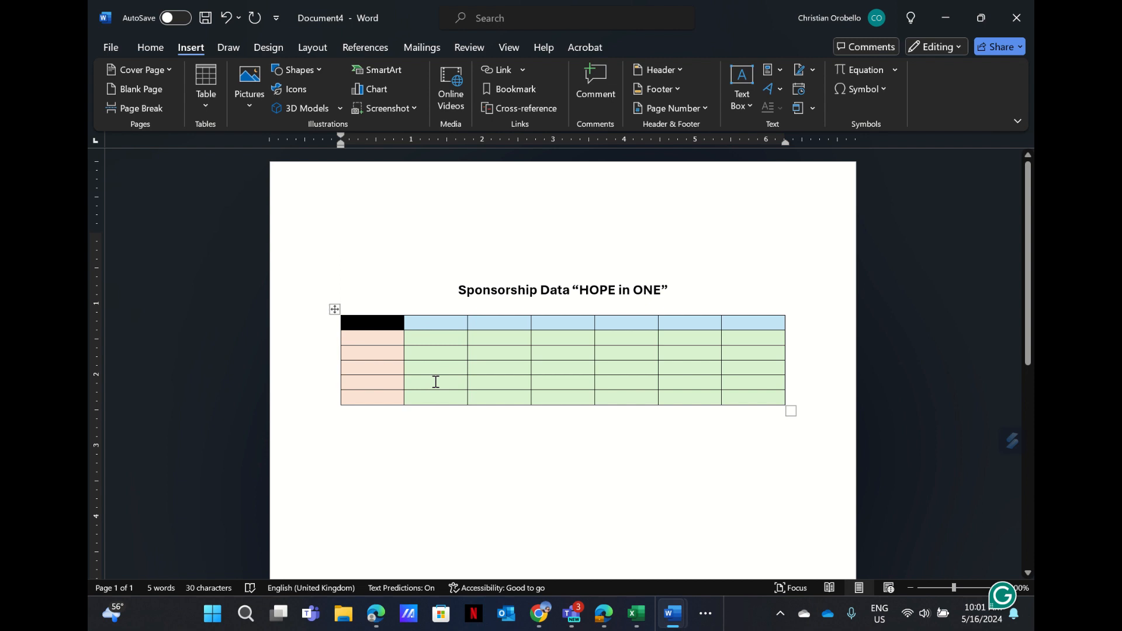
Step: Widen the table's first column to about 1.25 inches, taking the space from the second column
left_click(357, 339)
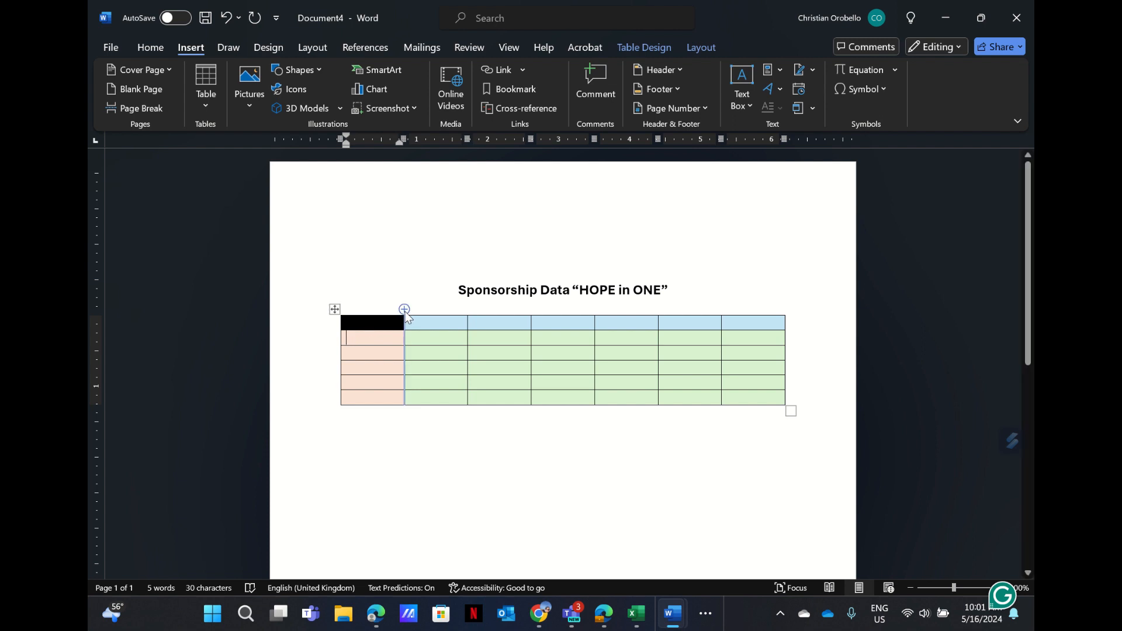
mouse_move(403, 316)
left_click_drag(404, 326, 429, 331)
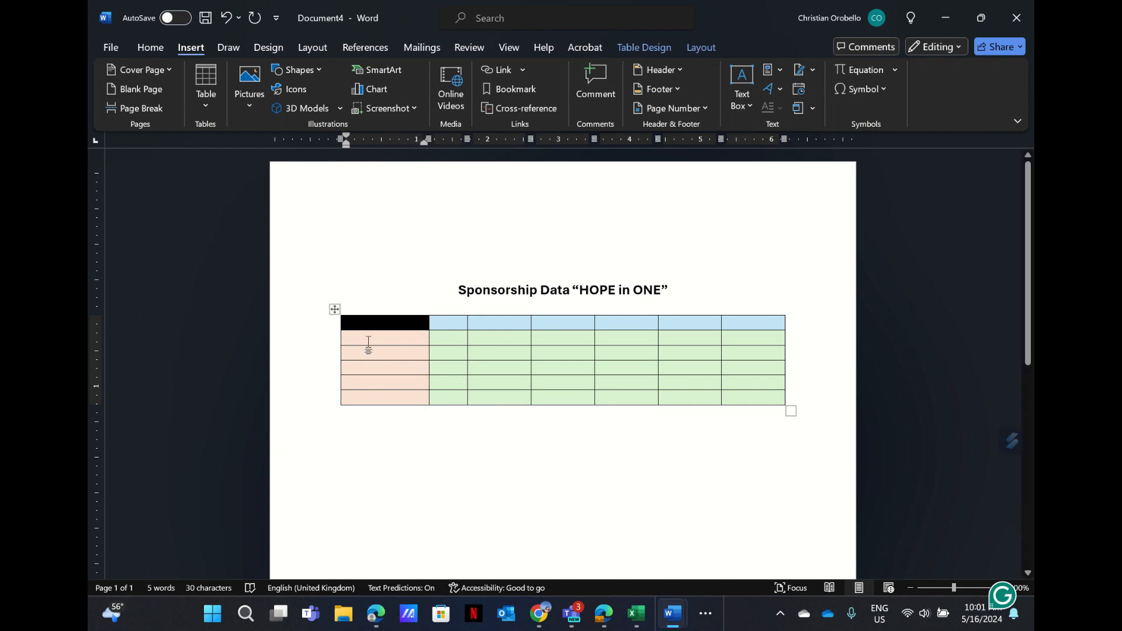
Step: Enter GFAFCU in the first orange cell below the black cell and centre it
type("GF")
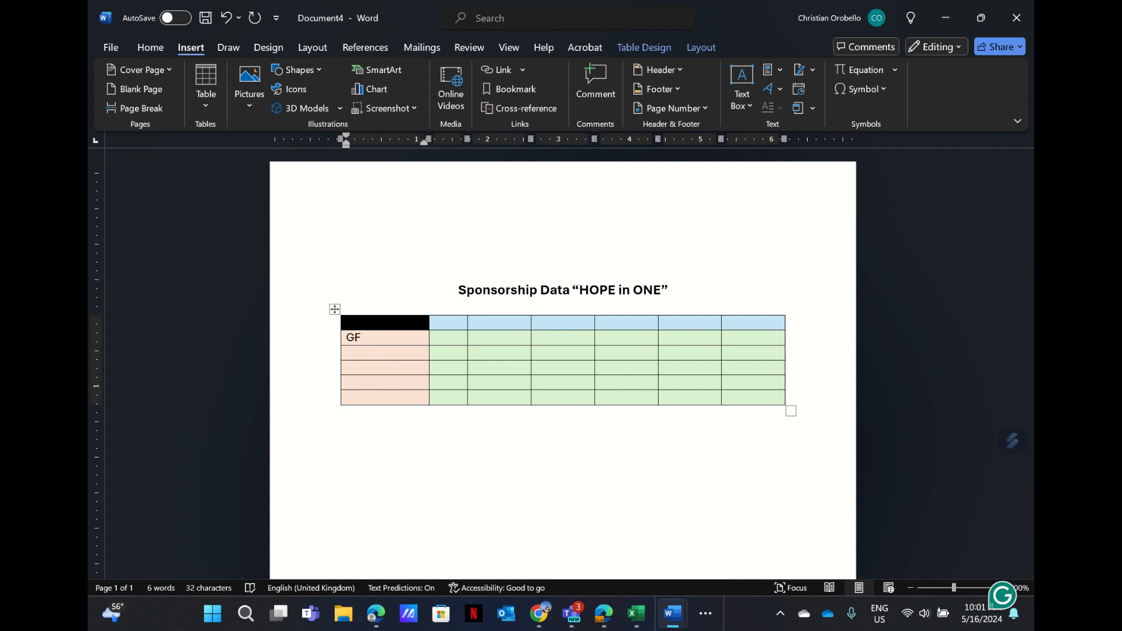
type("AFCU")
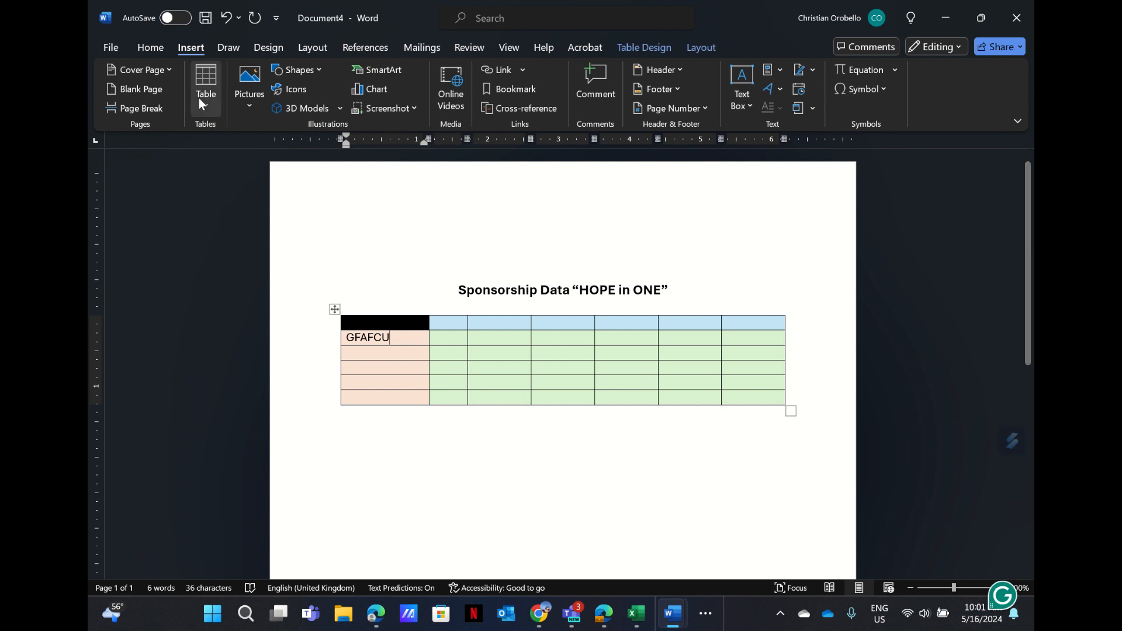
left_click(157, 52)
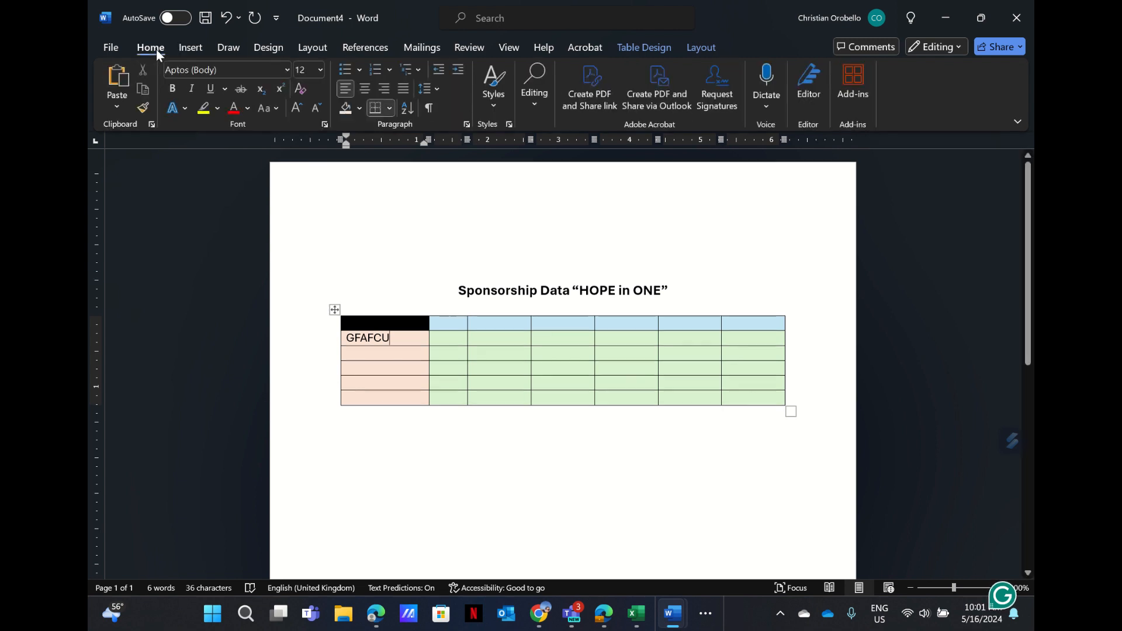
left_click(365, 89)
Step: Enter TD Bank in the cell below GFAFCU and centre all five orange cells of the first column
left_click(393, 355)
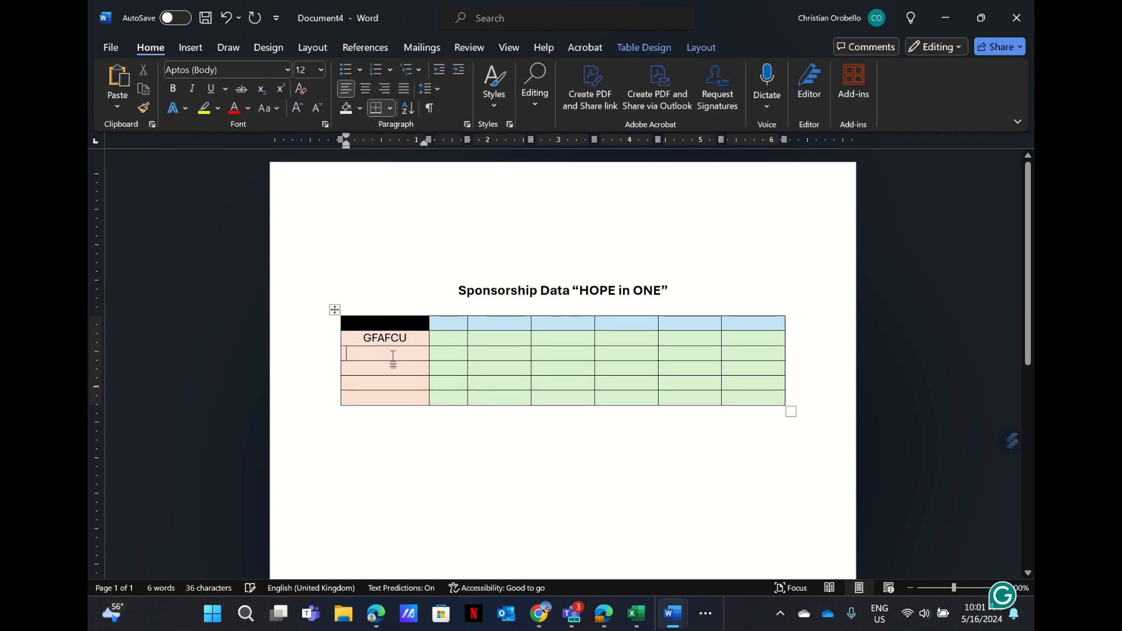
type("TD")
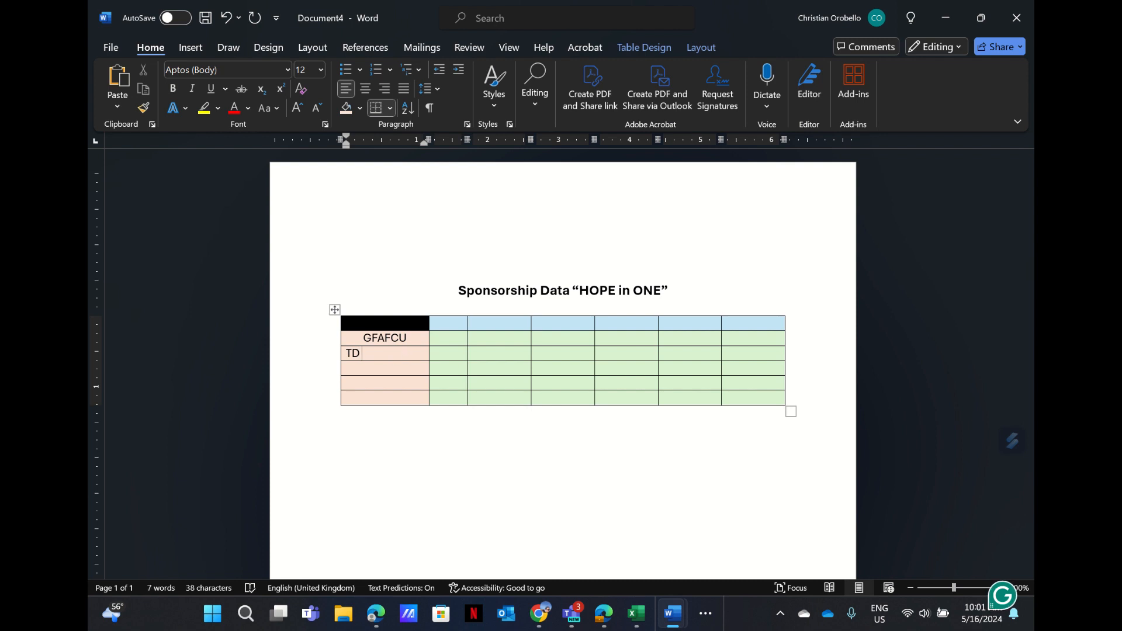
type(" Bank")
left_click(388, 286)
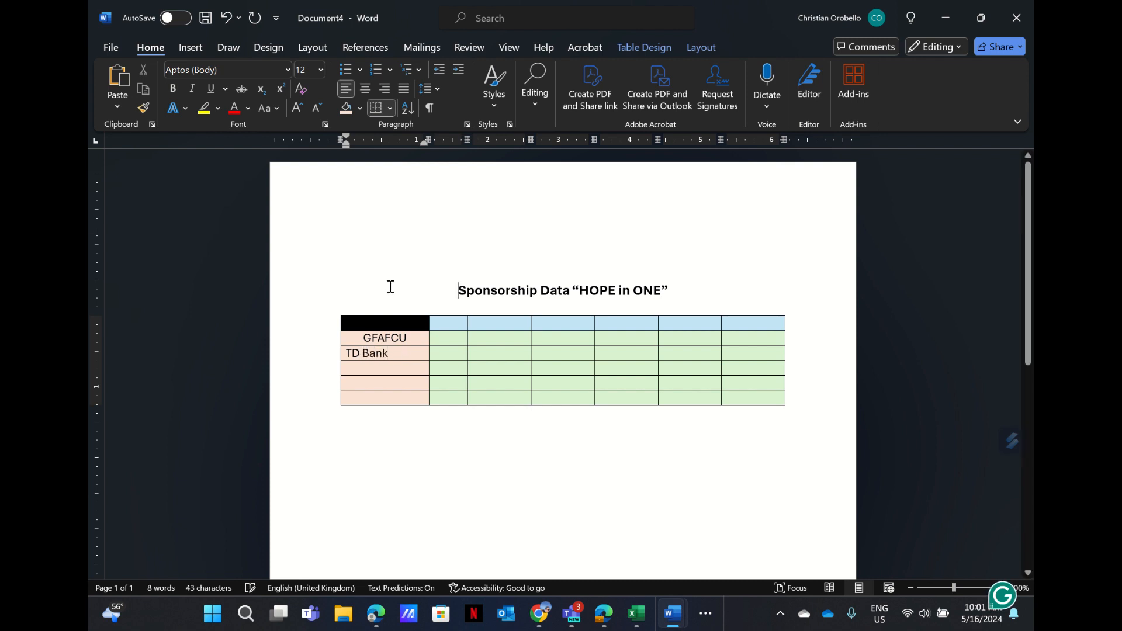
left_click_drag(355, 334, 388, 401)
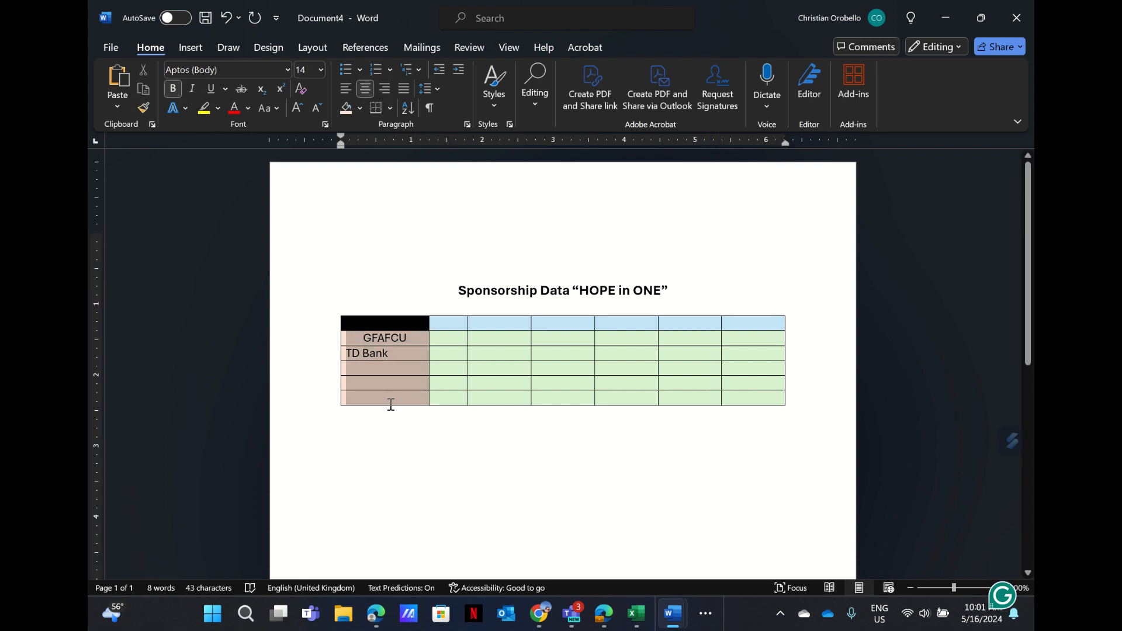
left_click(364, 87)
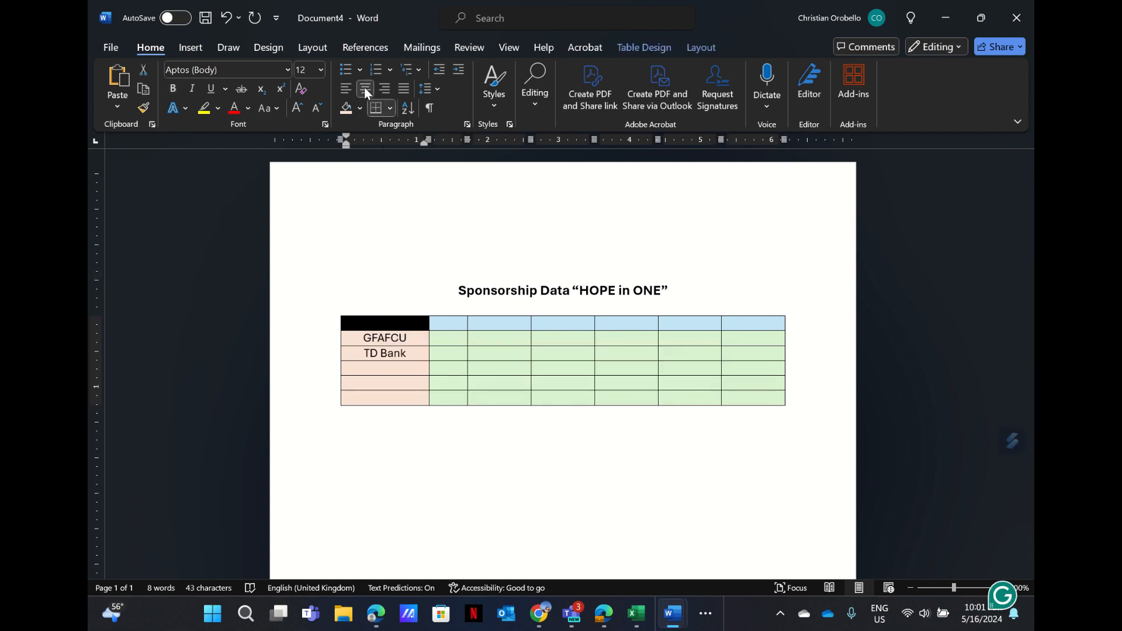
Step: Enter Athol Savings and IC credit union in the two first-column cells below TD Bank
left_click(378, 368)
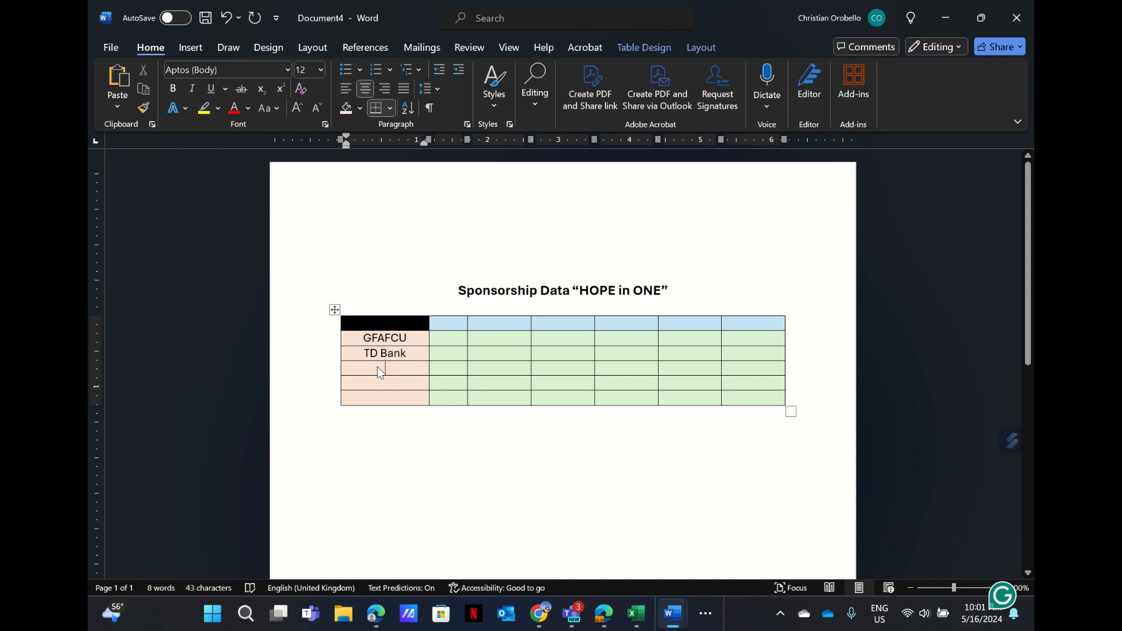
type("Athol S")
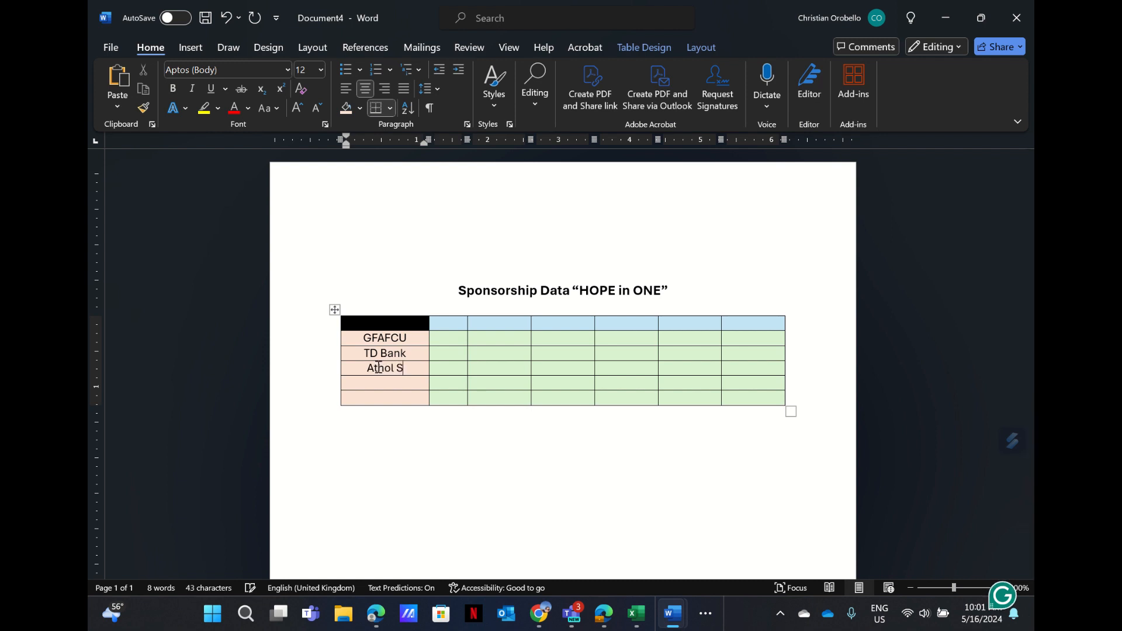
type("avings")
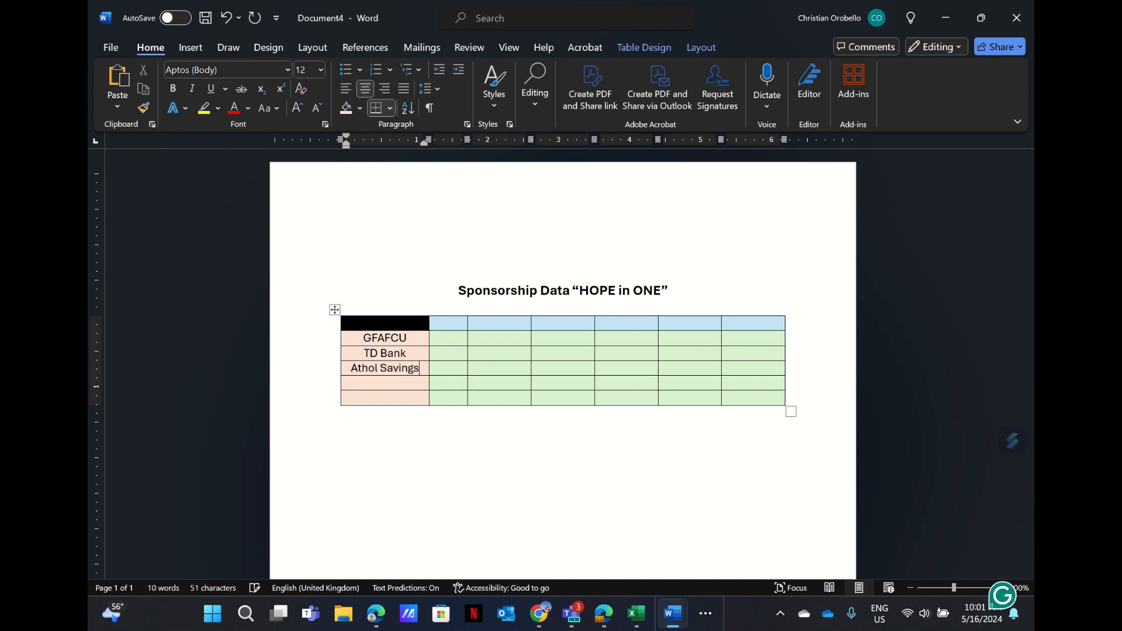
left_click(394, 383)
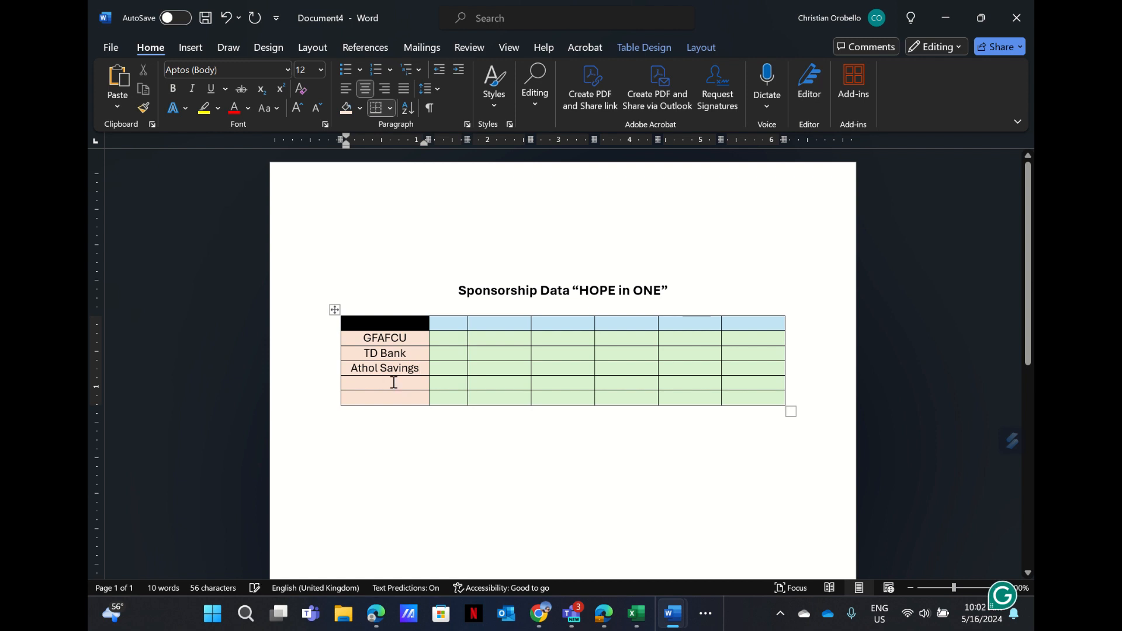
type("Ic")
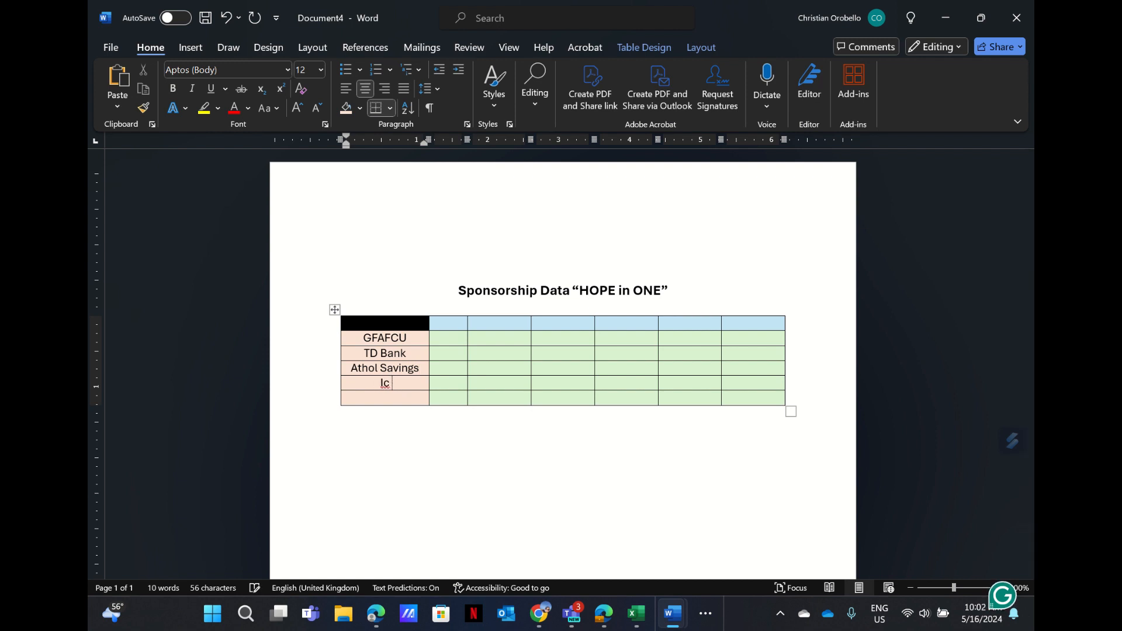
key("BackSpace")
type("C credit union")
Step: Enter Fidelity in the last cell of the first column and return to the start of the document
left_click(391, 400)
type("Fode")
key("BackSpace")
key("BackSpace")
key("BackSpace")
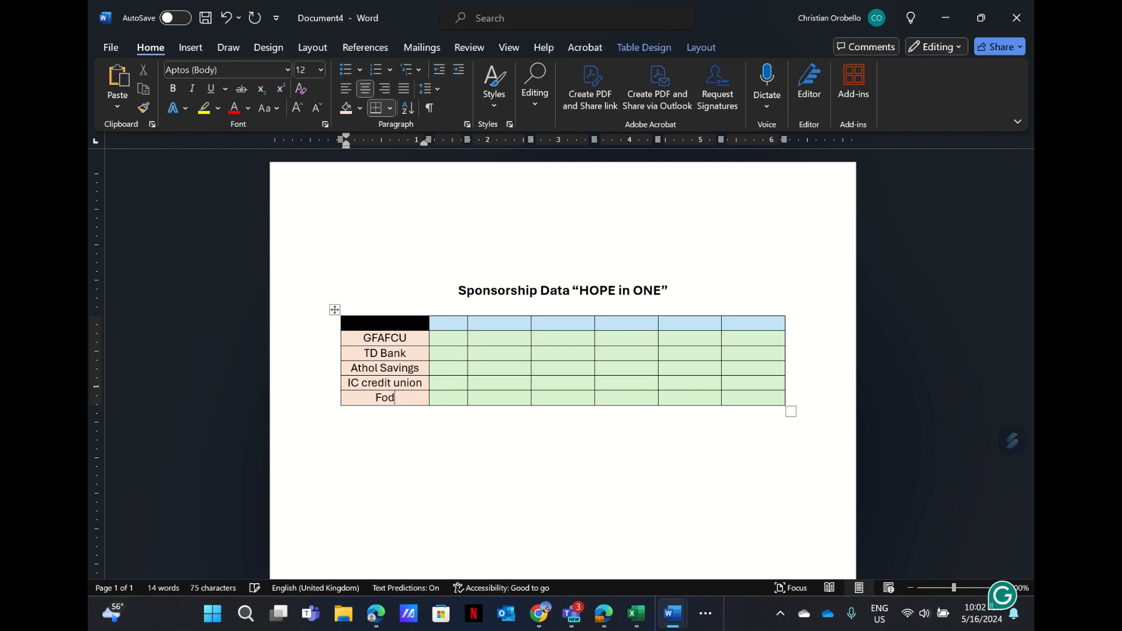
type("idelity")
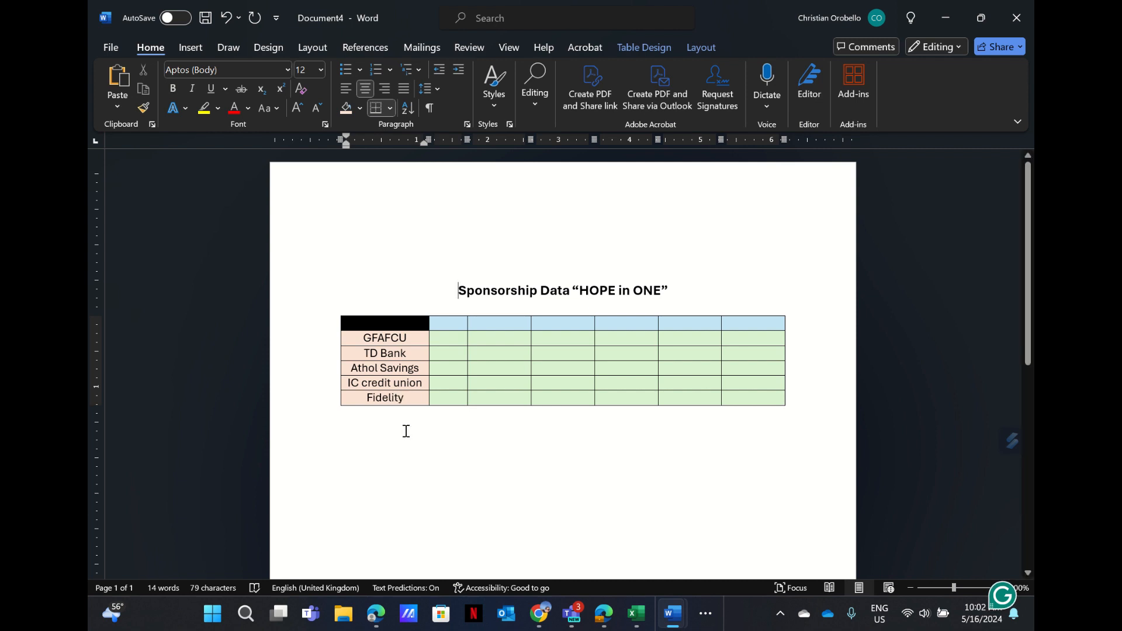
key("ctrl+Home")
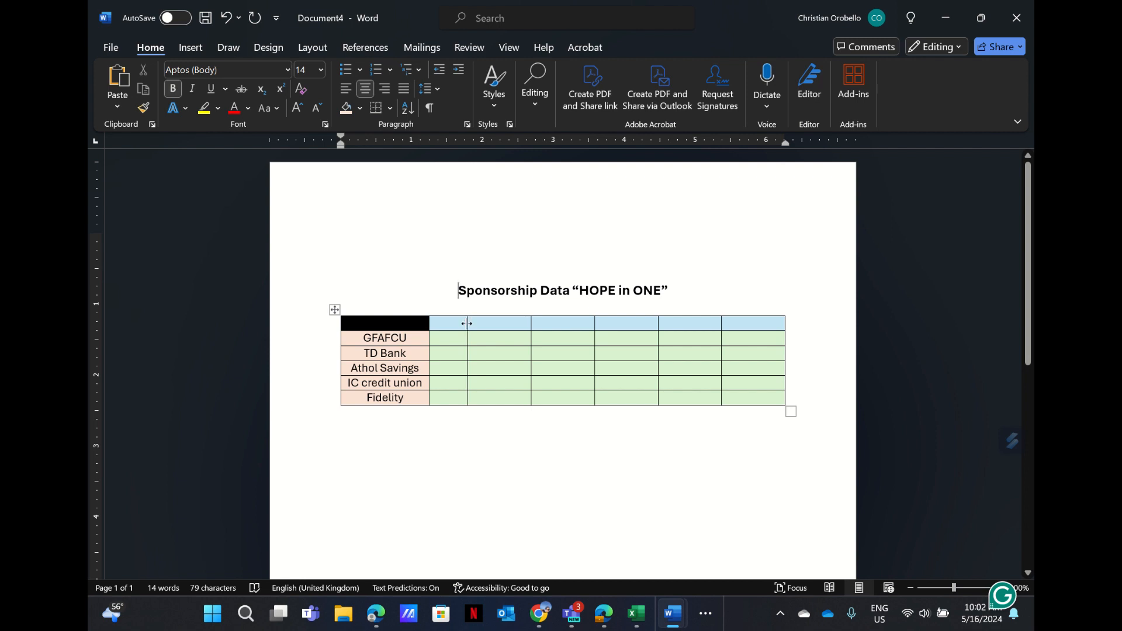
Step: Widen the table's second column to about 0.75 inches and enter Responsible as its header
left_click_drag(466, 324, 483, 325)
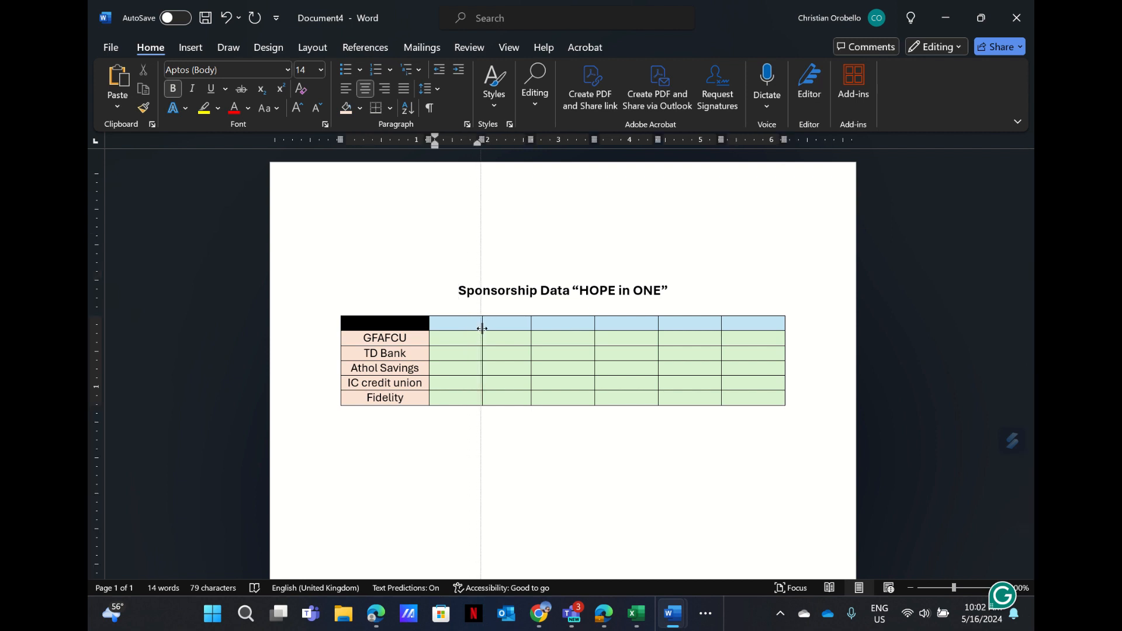
left_click_drag(483, 328, 483, 326)
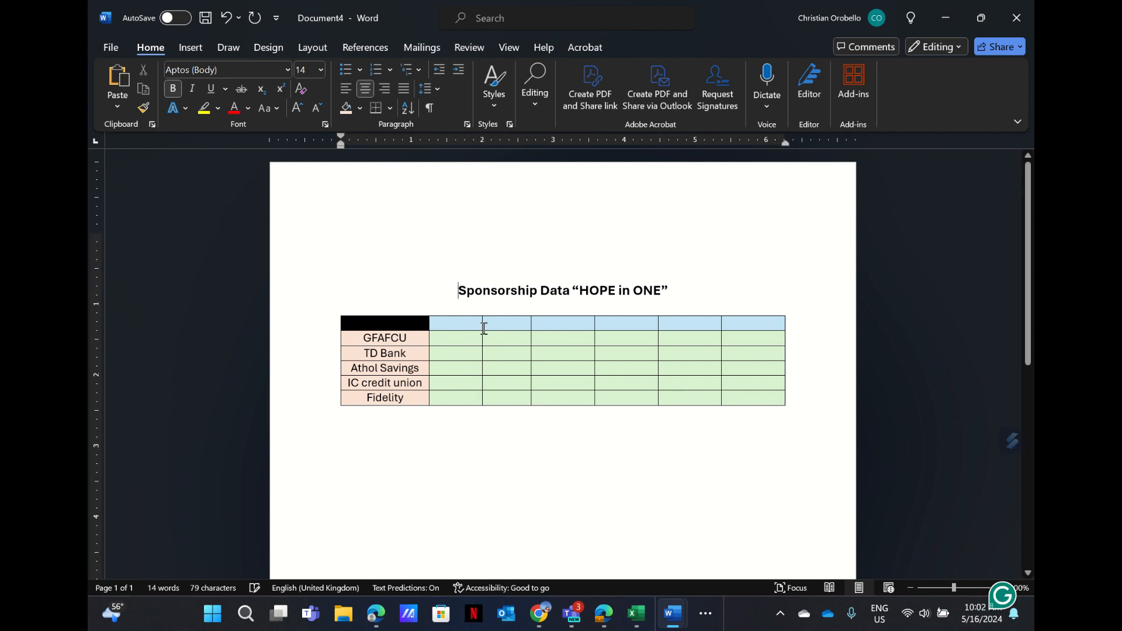
left_click(457, 324)
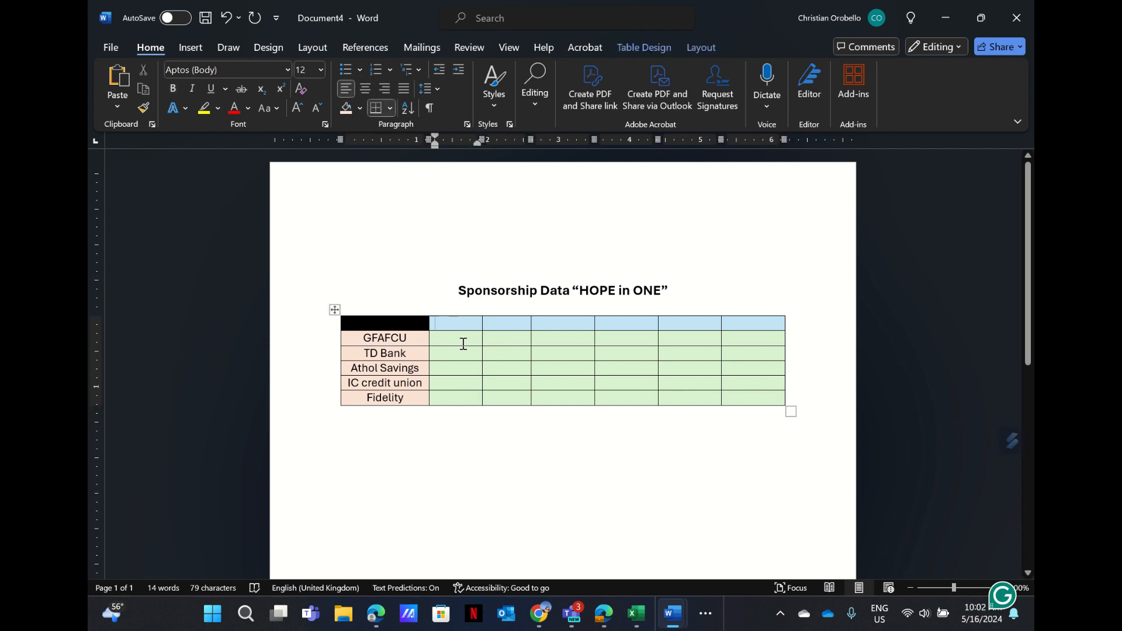
type("S")
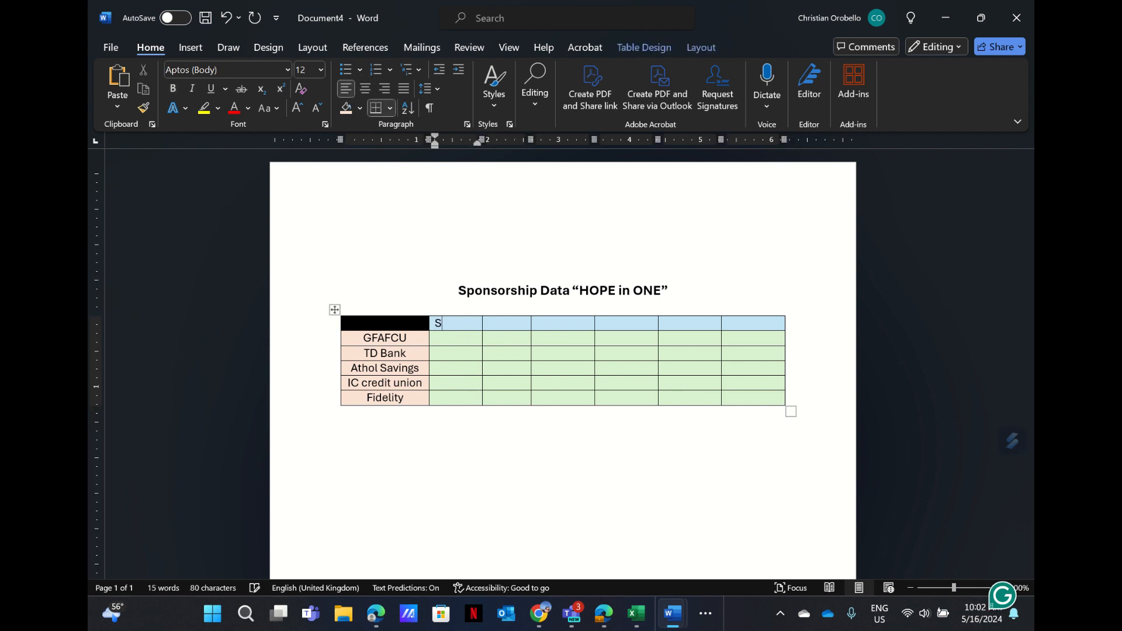
key("BackSpace")
type("Respnos")
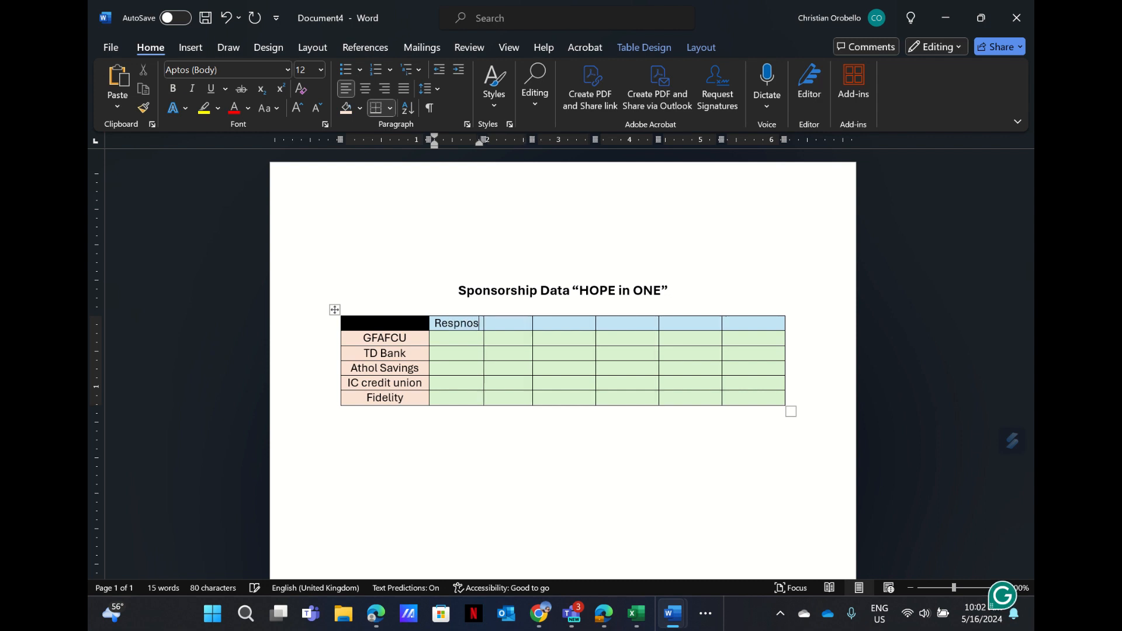
key("BackSpace")
key("BackSpace")
key("BackSpace")
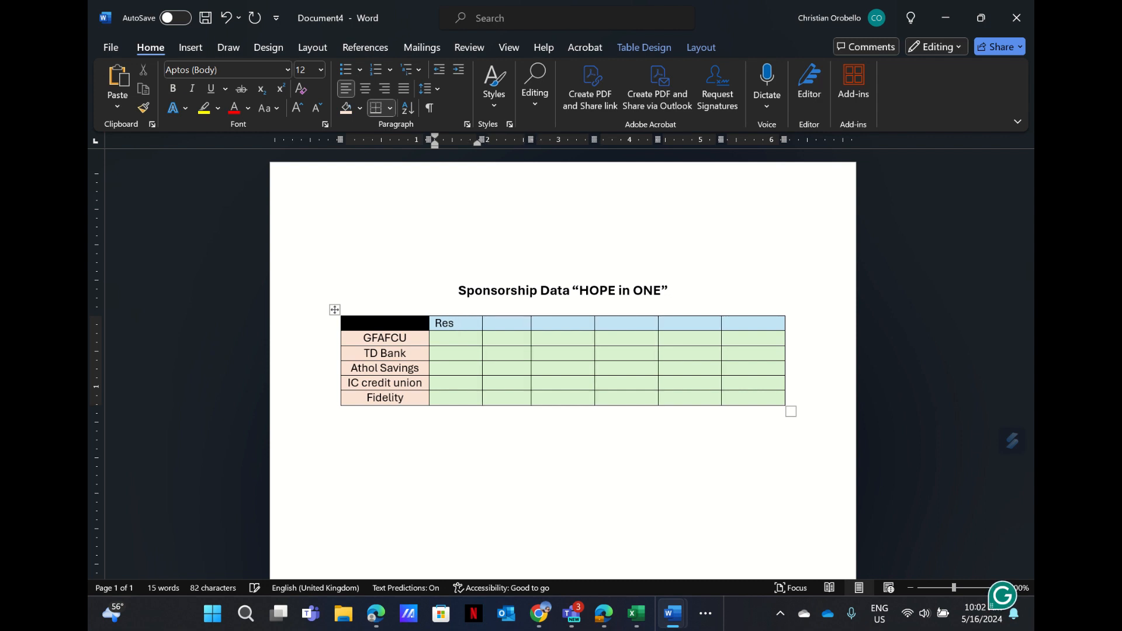
key("BackSpace")
type("sponsible")
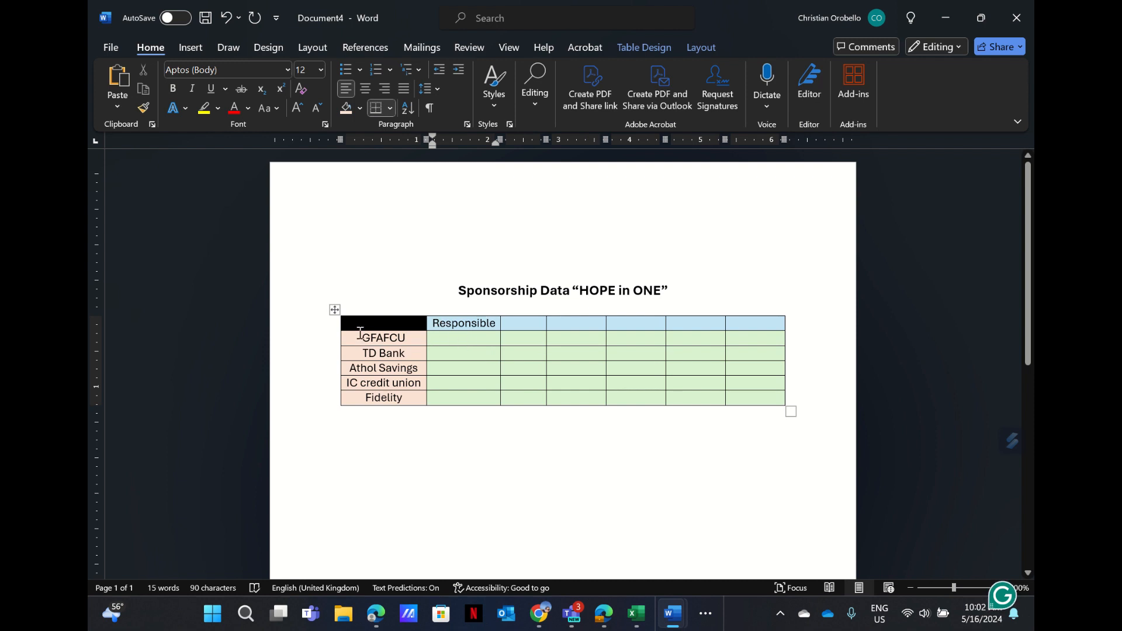
Step: Make the five sponsor names in the first column and the blue header cells bold, then clear the selection
left_click_drag(360, 333, 401, 406)
left_click(173, 89)
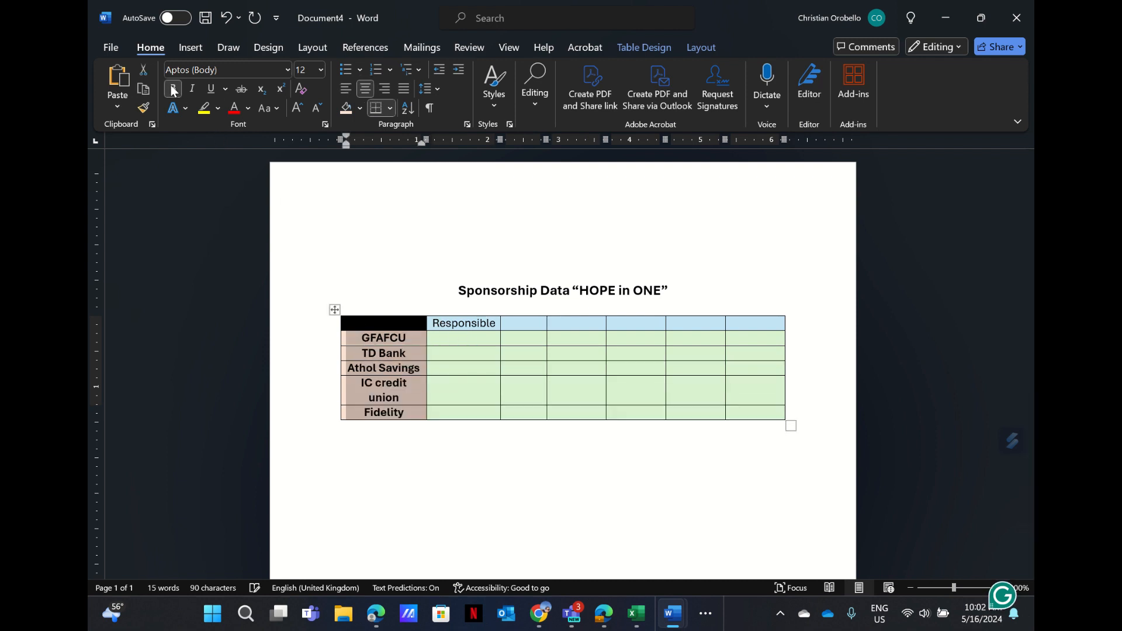
left_click_drag(436, 323, 742, 322)
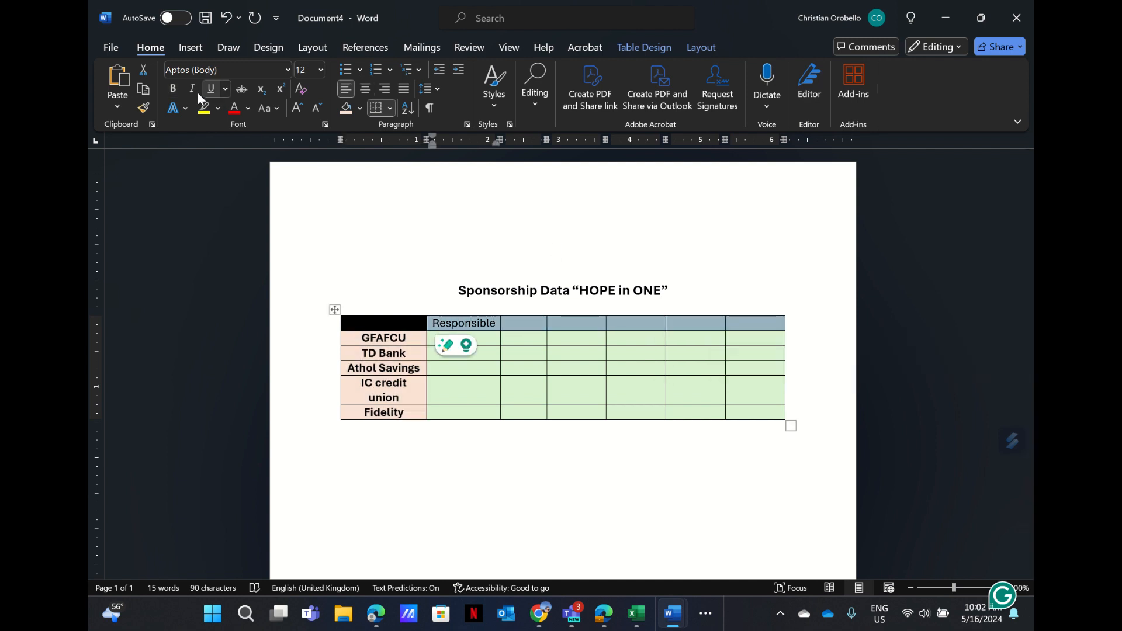
left_click(173, 90)
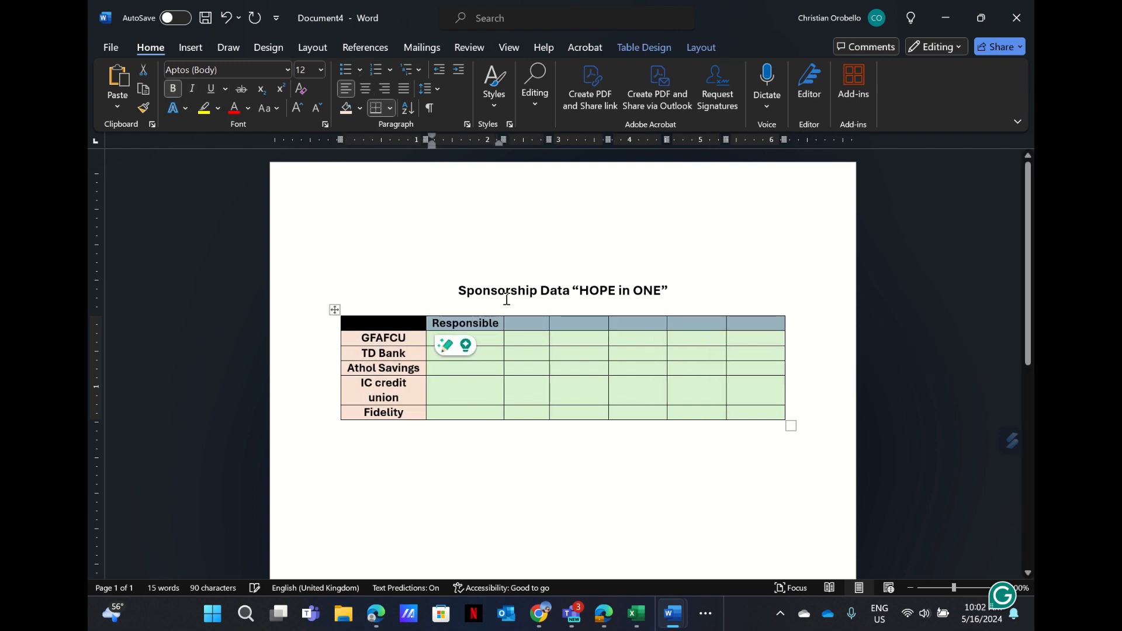
left_click(484, 339)
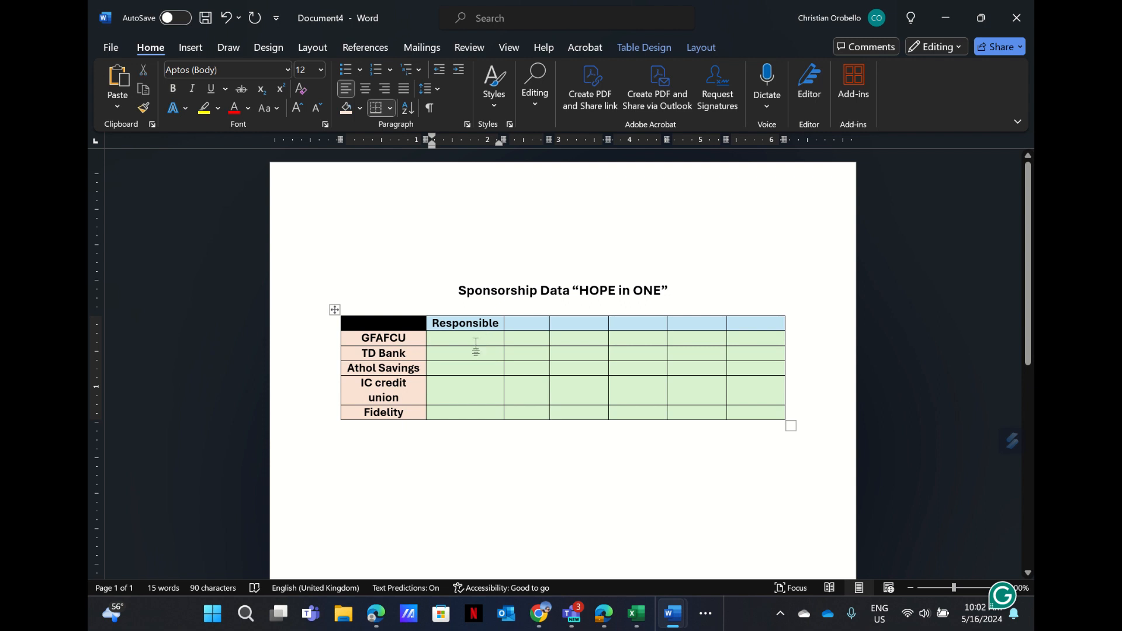
Step: Enter the responsible person's first name in the GFAFCU row of the Responsible column
type("jes")
key("BackSpace")
key("BackSpace")
key("BackSpace")
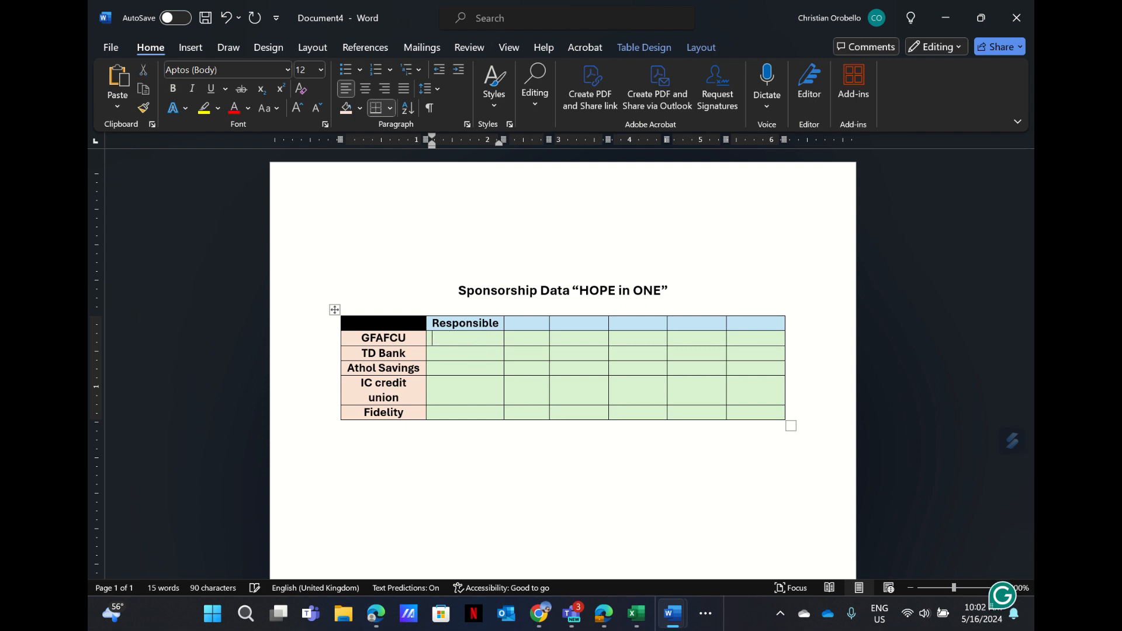
type("Jes")
key("BackSpace")
key("BackSpace")
key("BackSpace")
key("BackSpace")
type("Jessica")
Step: Centre the Responsible column's text and widen the first column so IC credit union fits on one line
left_click(498, 291)
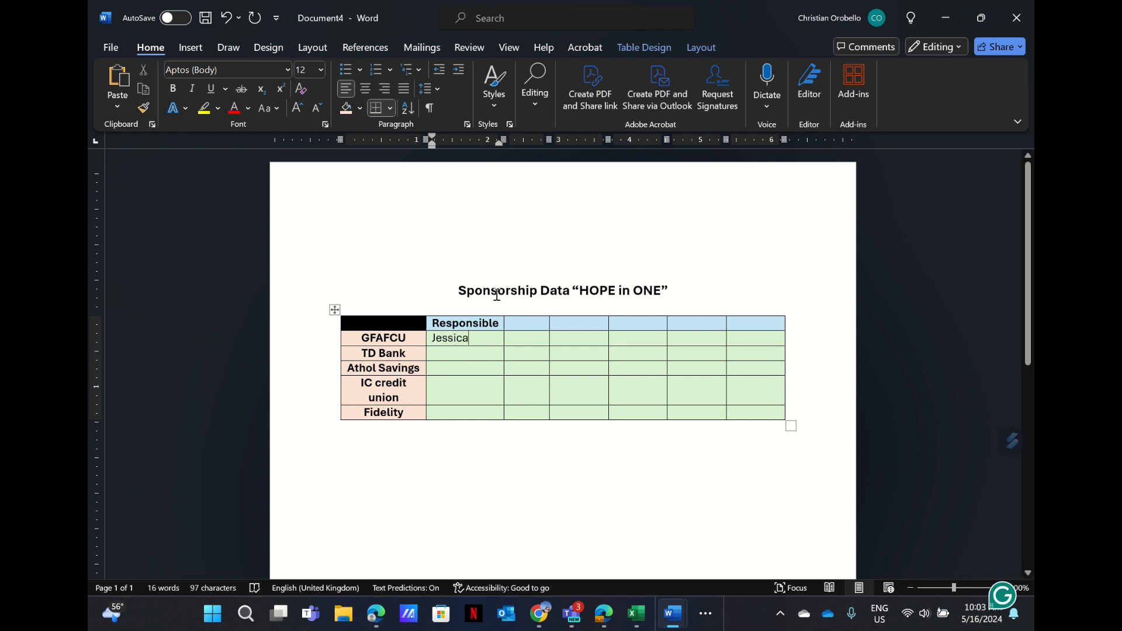
left_click_drag(471, 327, 464, 418)
left_click(464, 454)
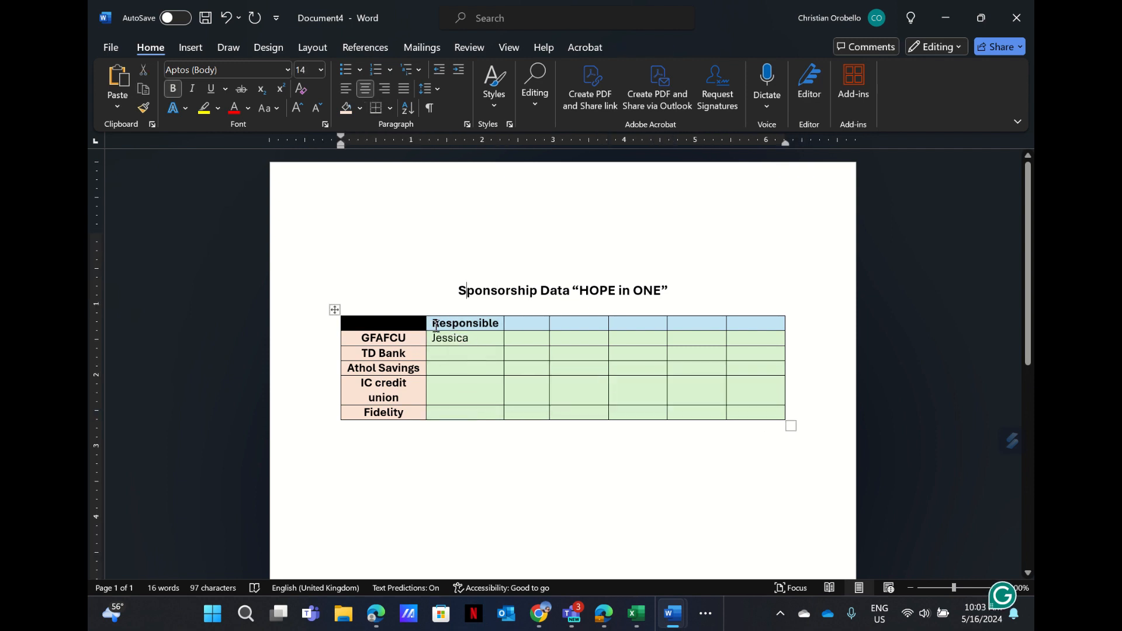
left_click_drag(435, 324, 475, 426)
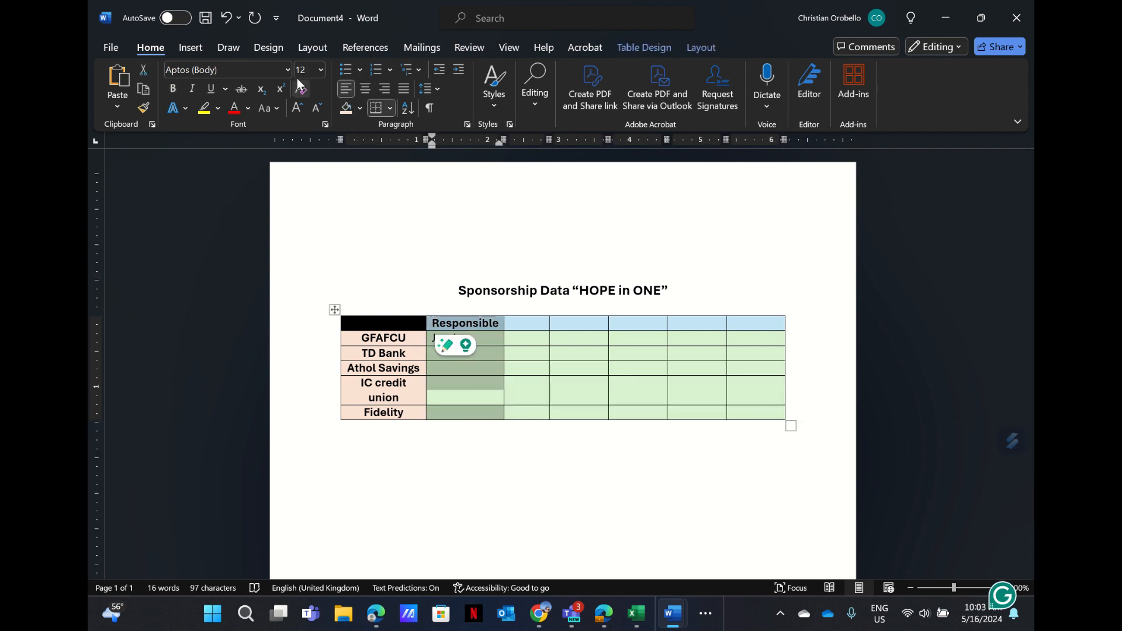
left_click(367, 86)
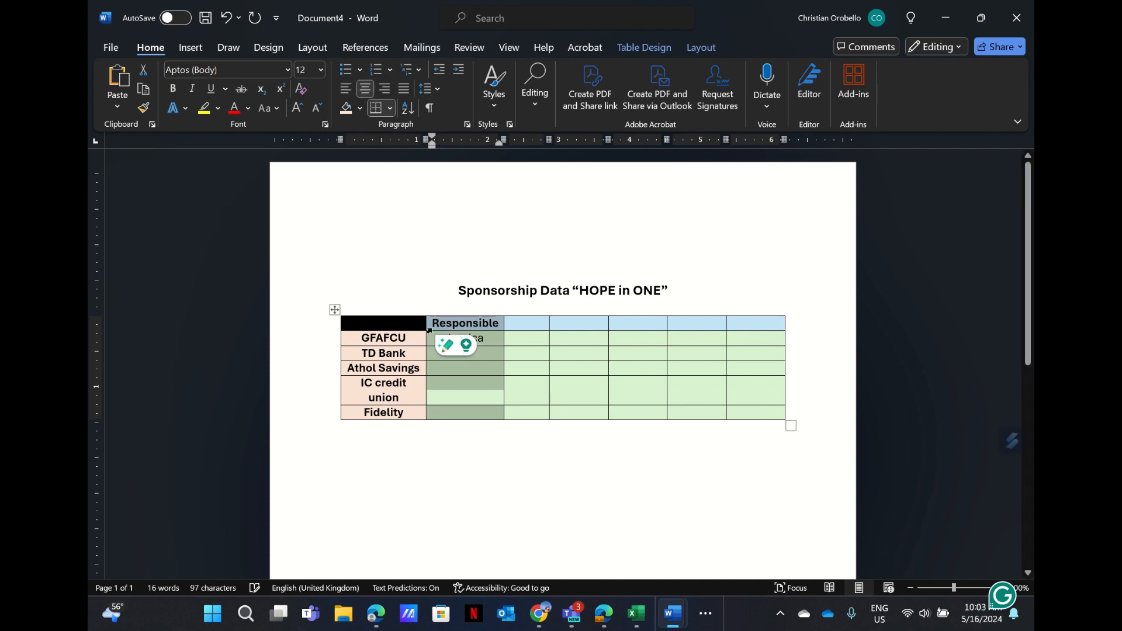
left_click(453, 396)
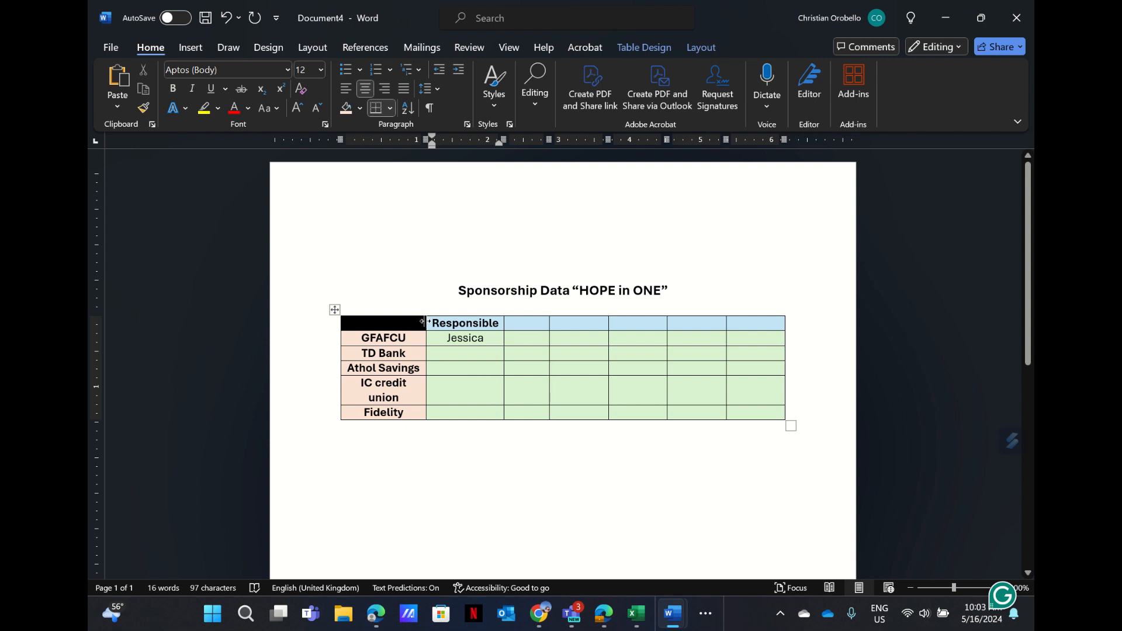
left_click_drag(423, 321, 441, 323)
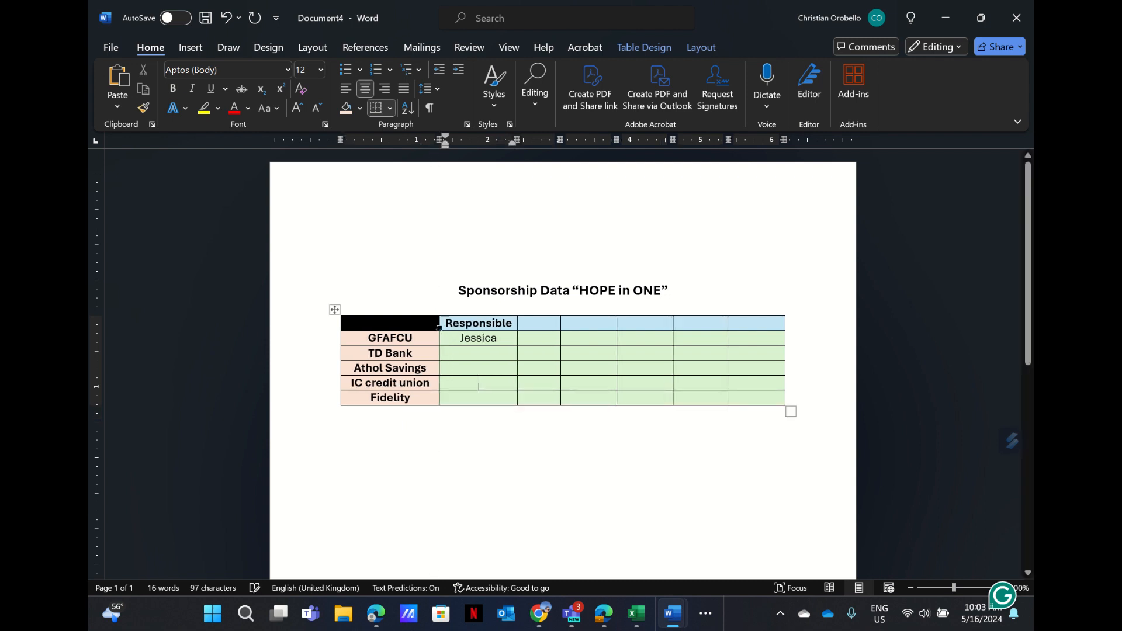
Step: Enter the responsible people's first names for TD Bank, Athol Savings, IC credit union and Fidelity
left_click(482, 354)
type("Christian")
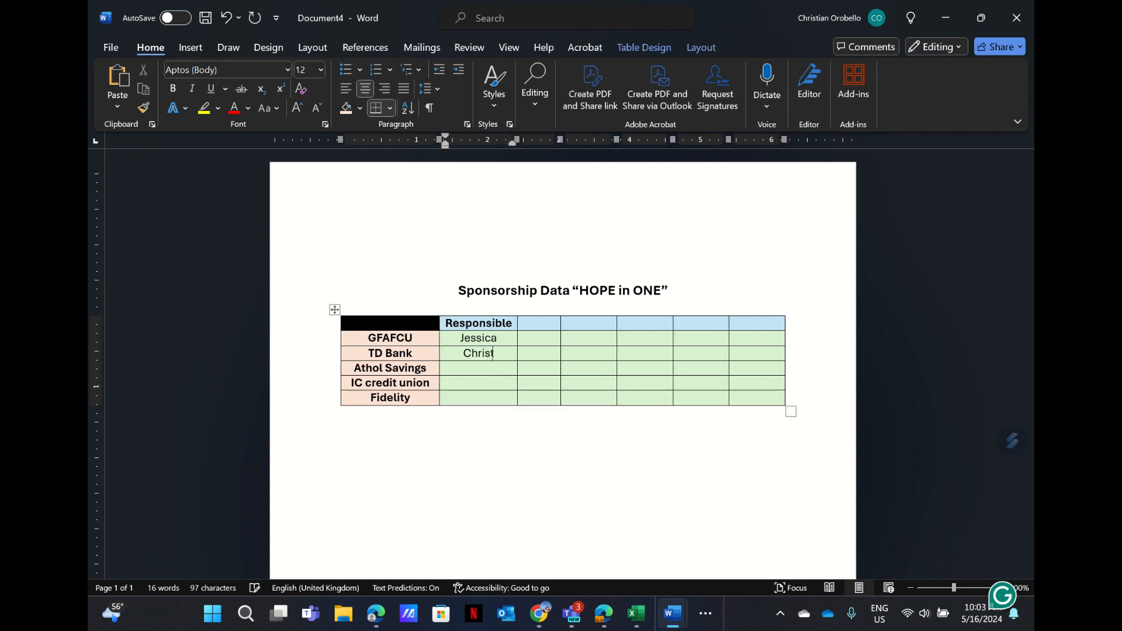
left_click(484, 369)
type("Cindy")
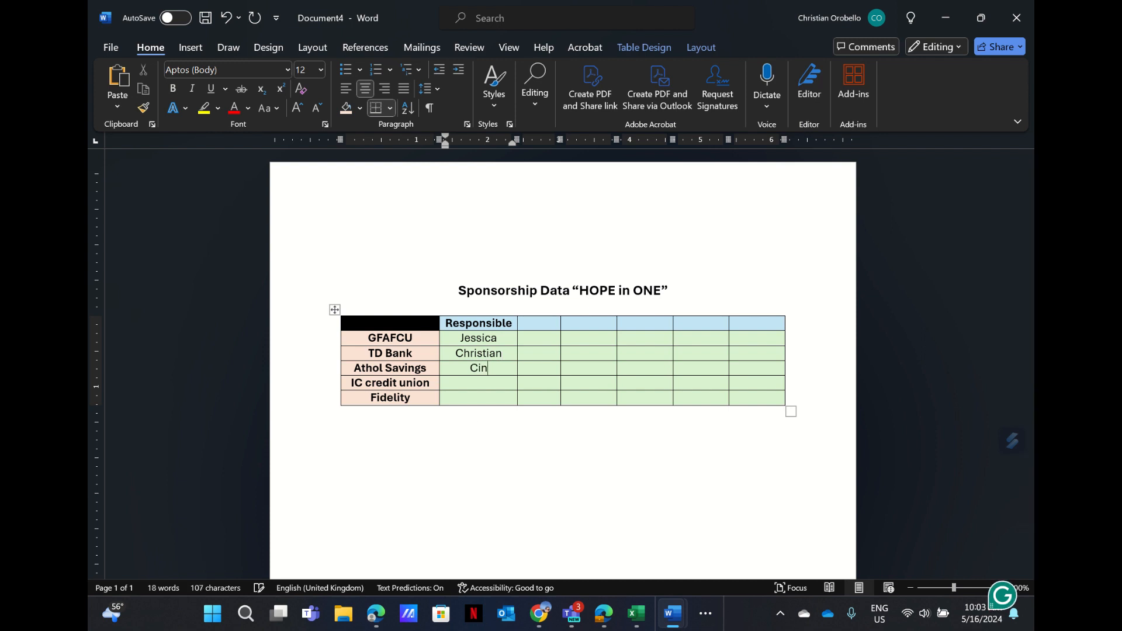
left_click(479, 383)
type("Chrisi")
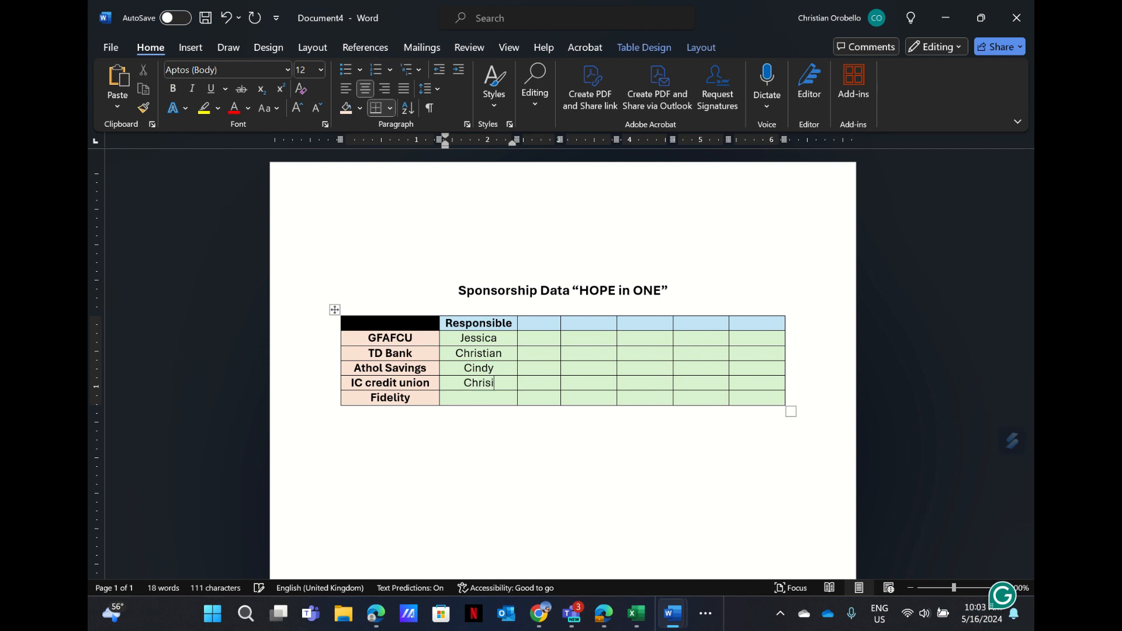
key("BackSpace")
type("tian")
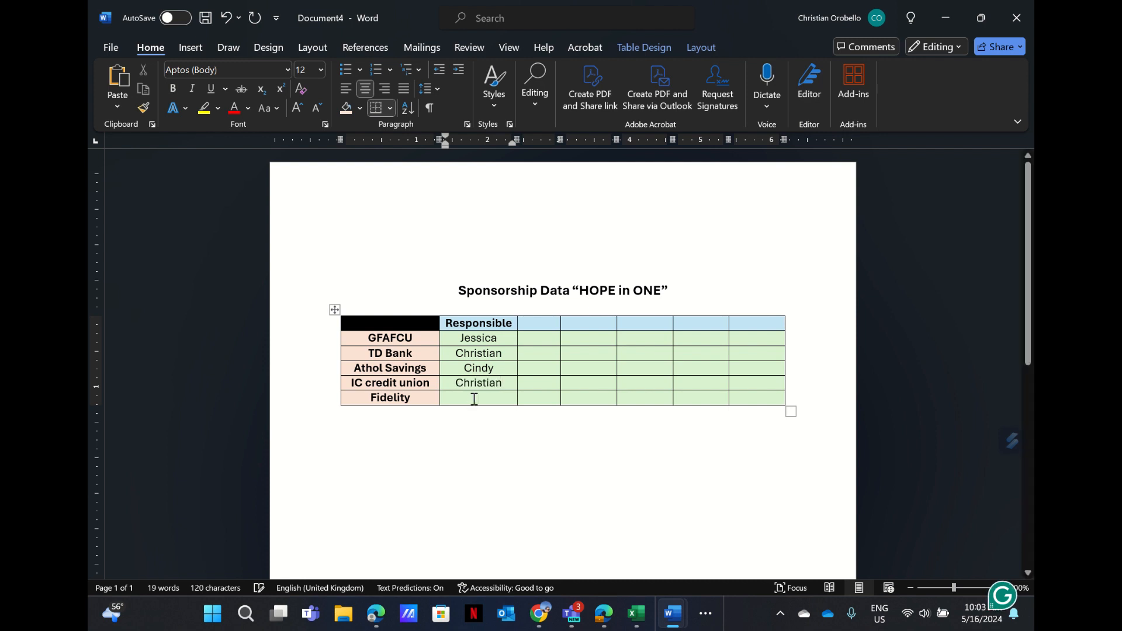
left_click(475, 399)
type("Cindy")
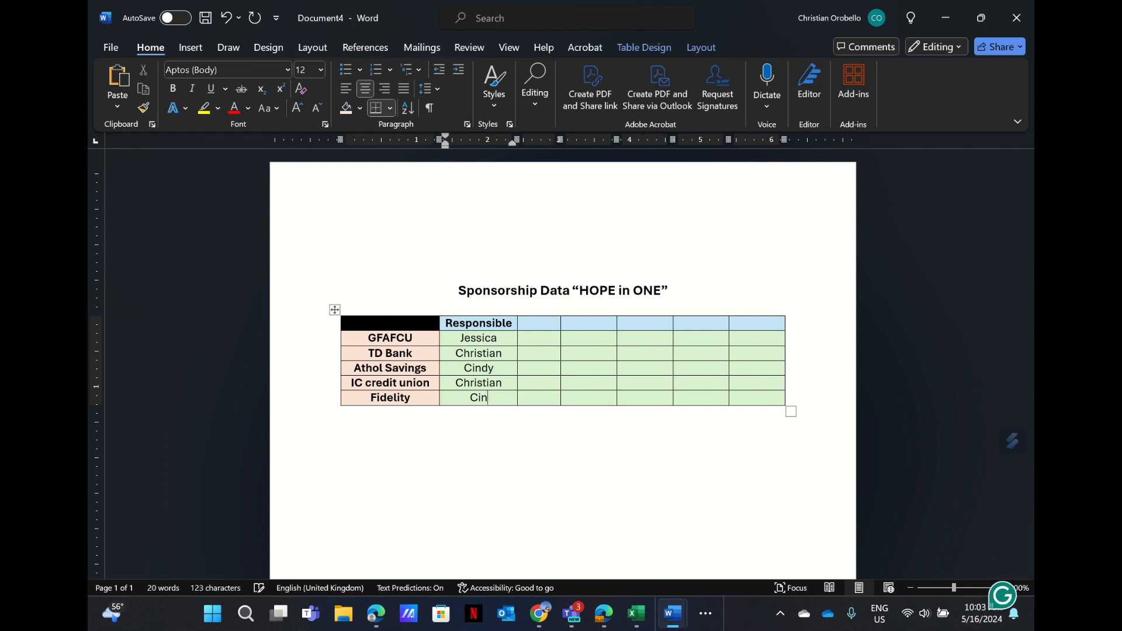
Step: Enter Amount as the header of the table's third column
left_click(532, 322)
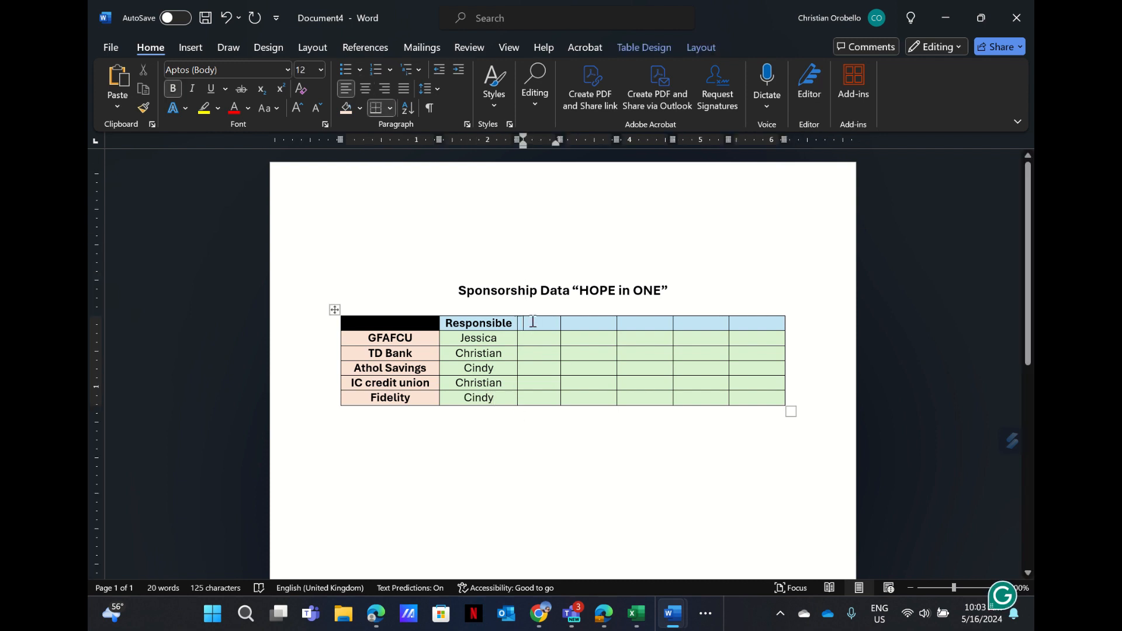
type("When")
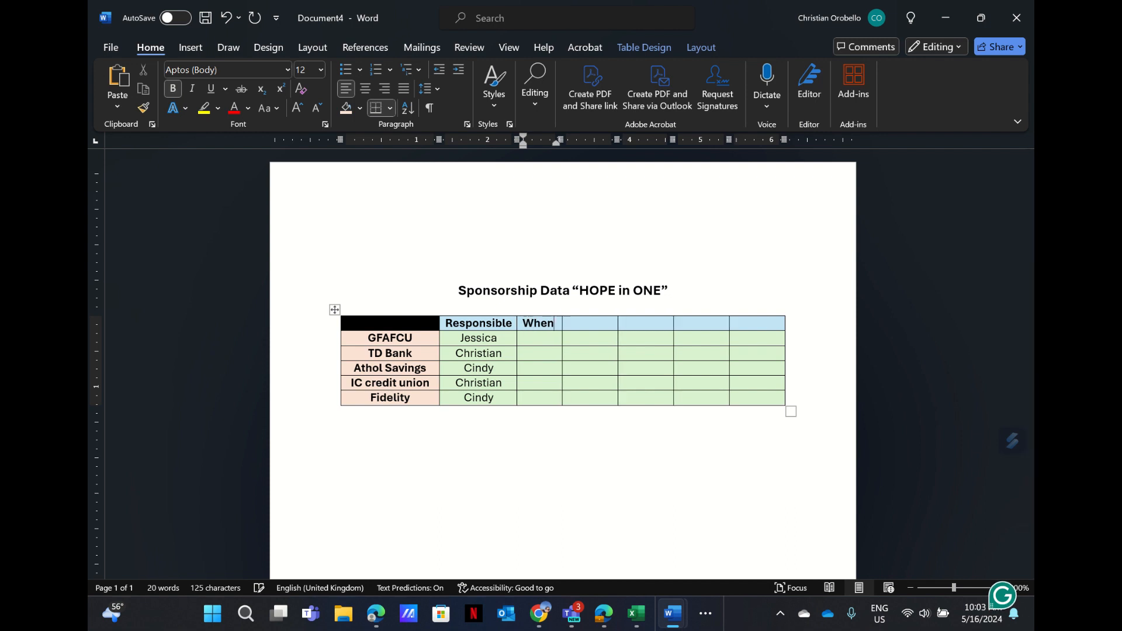
key("BackSpace")
key("BackSpace")
key("BackSpace")
key("BackSpace")
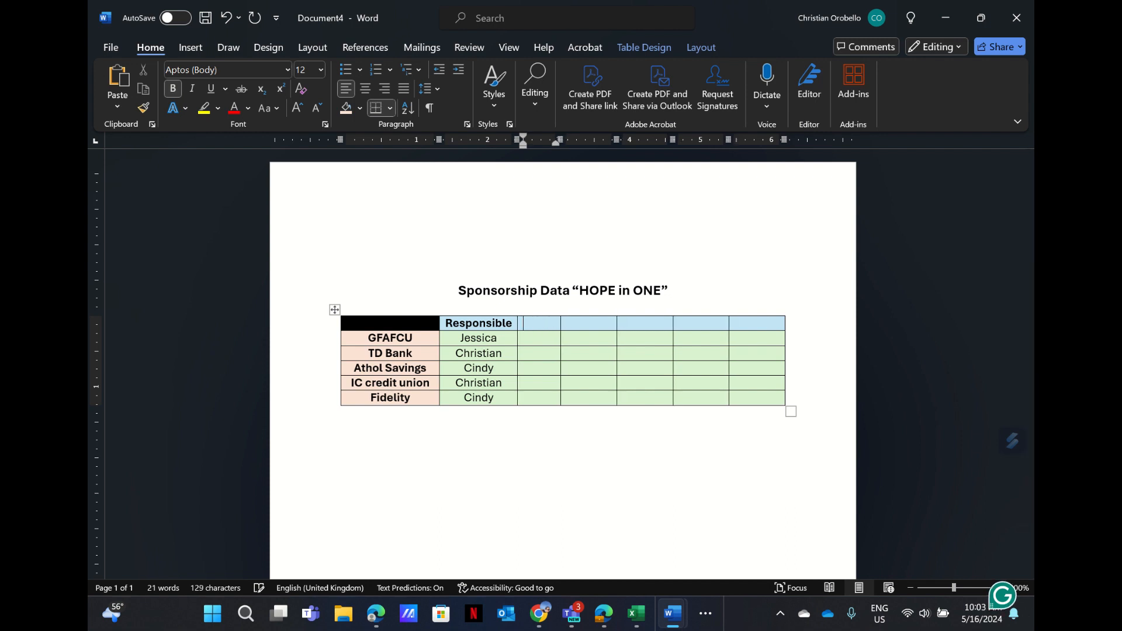
type("Am")
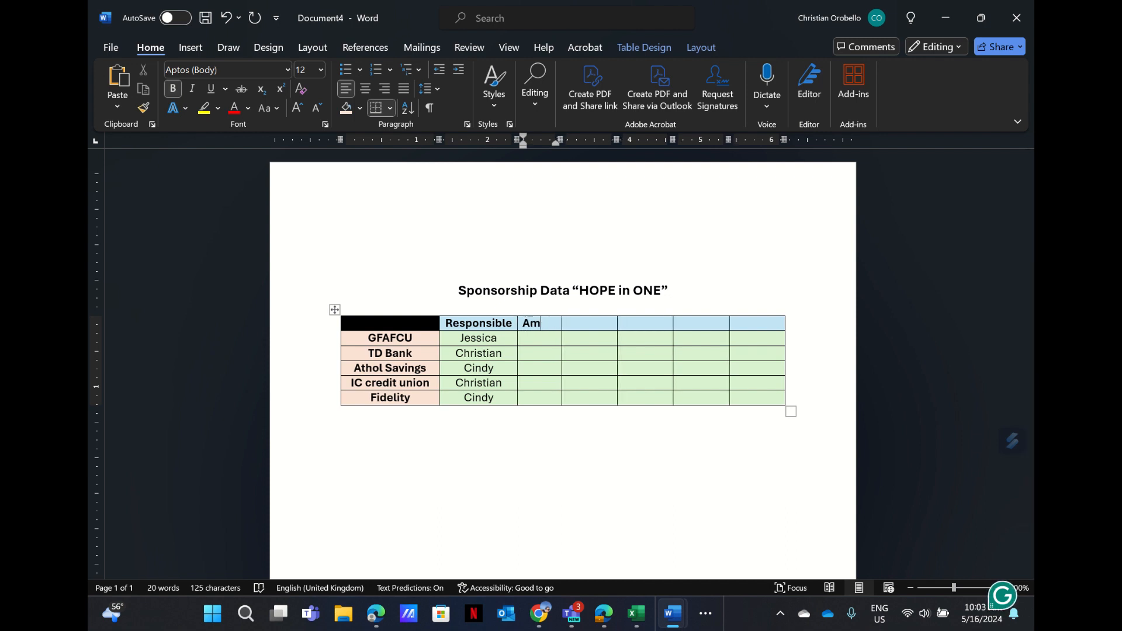
type("ount")
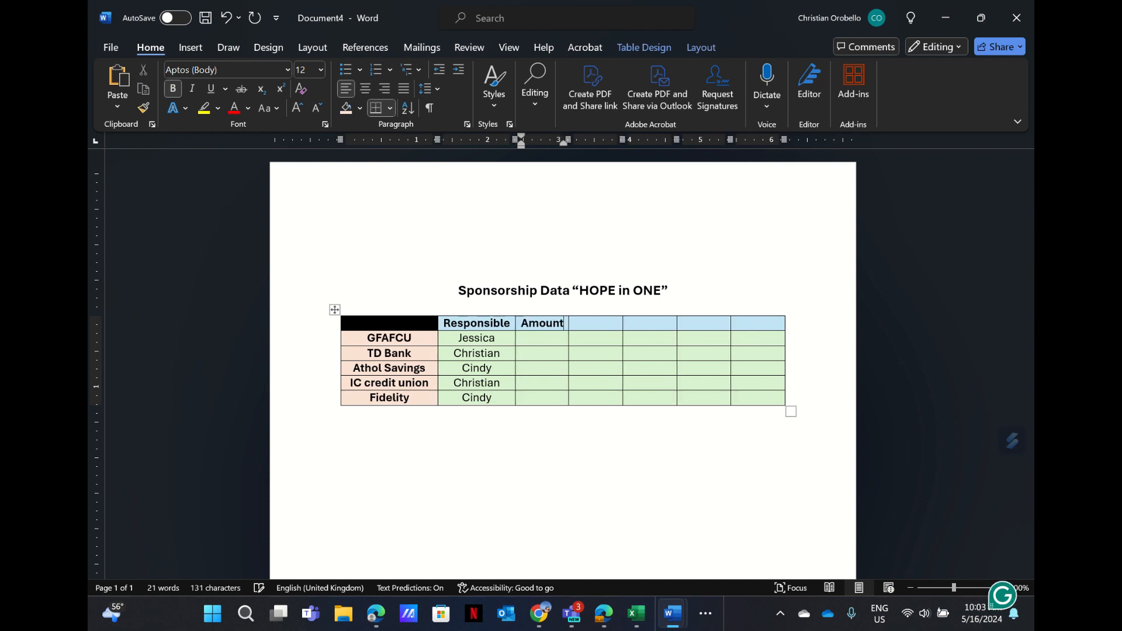
Step: Enter $500 as the GFAFCU amount and centre the Amount column's five data cells
left_click(541, 338)
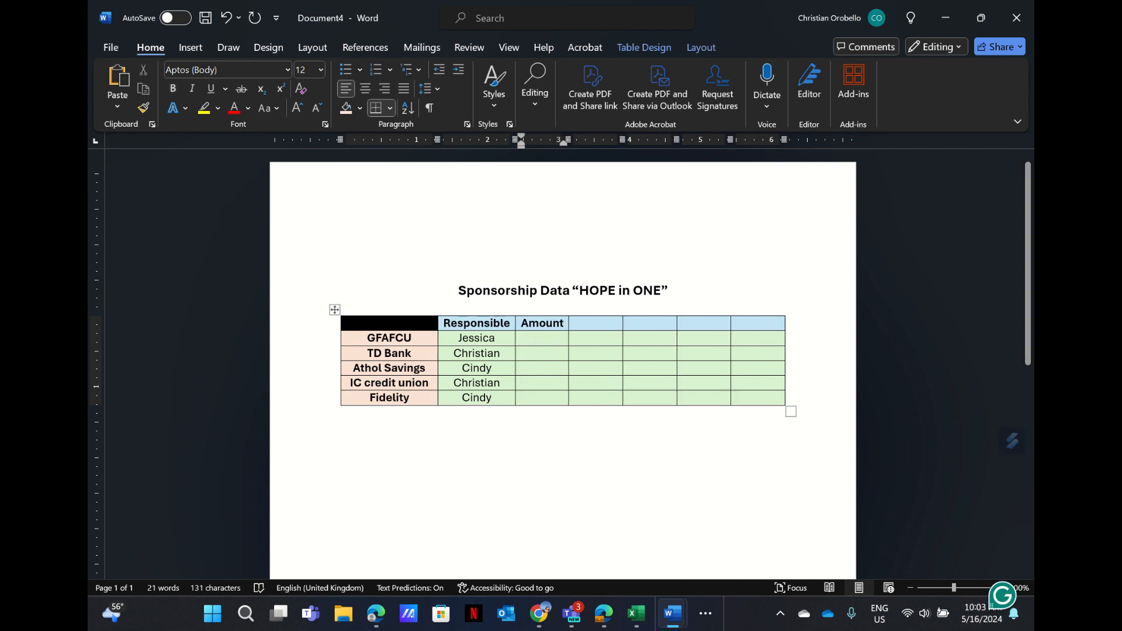
type("$500")
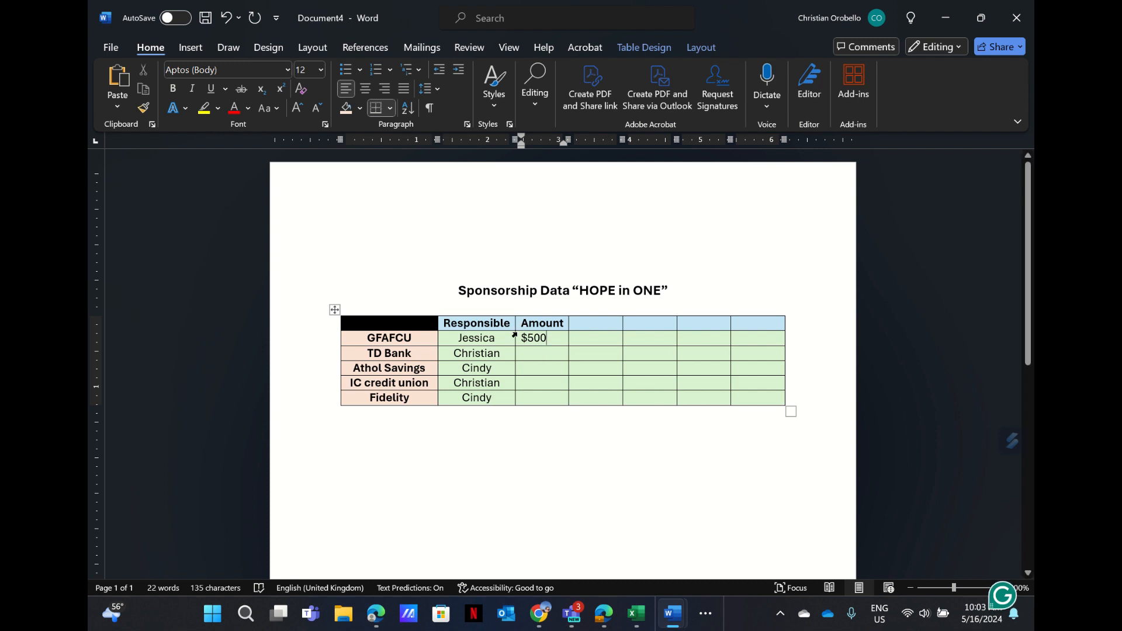
left_click_drag(517, 340, 542, 400)
left_click(365, 87)
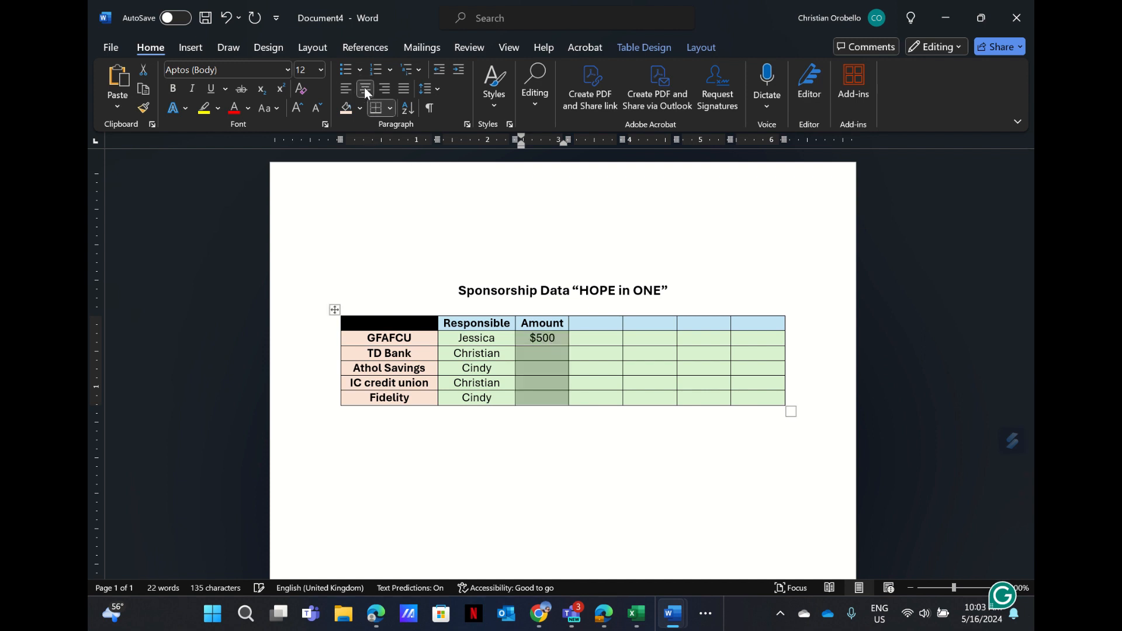
Step: Enter the amounts $2500 for TD Bank and Athol Savings, and $1000 for IC credit union and Fidelity
left_click(538, 350)
type("$2500")
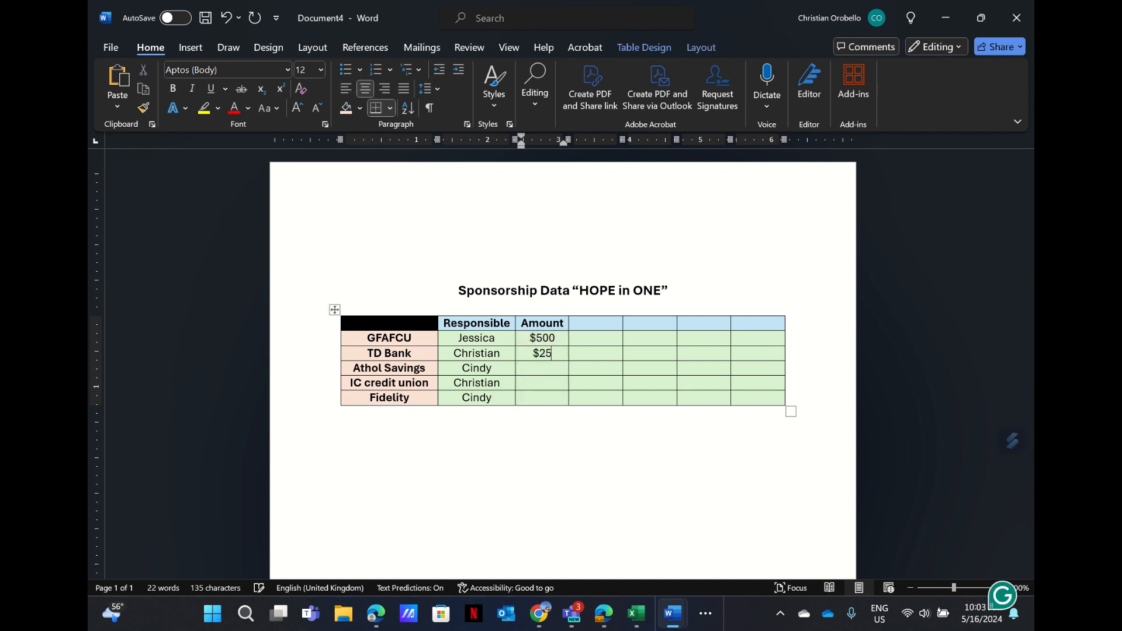
left_click(539, 367)
type("$2500")
left_click(538, 381)
type("$100")
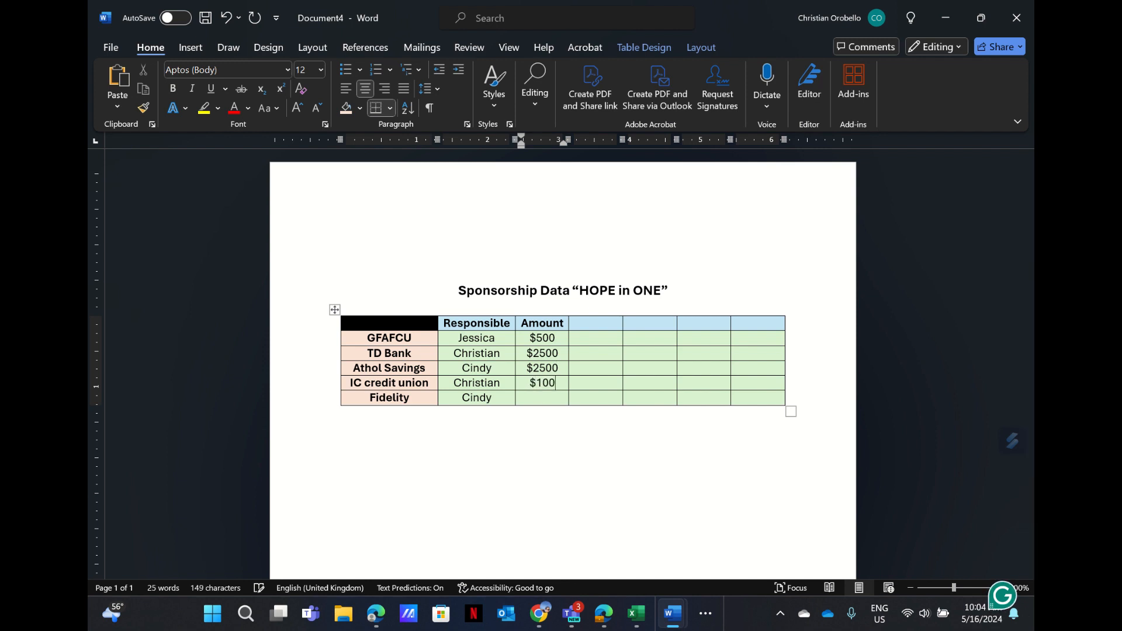
type("0")
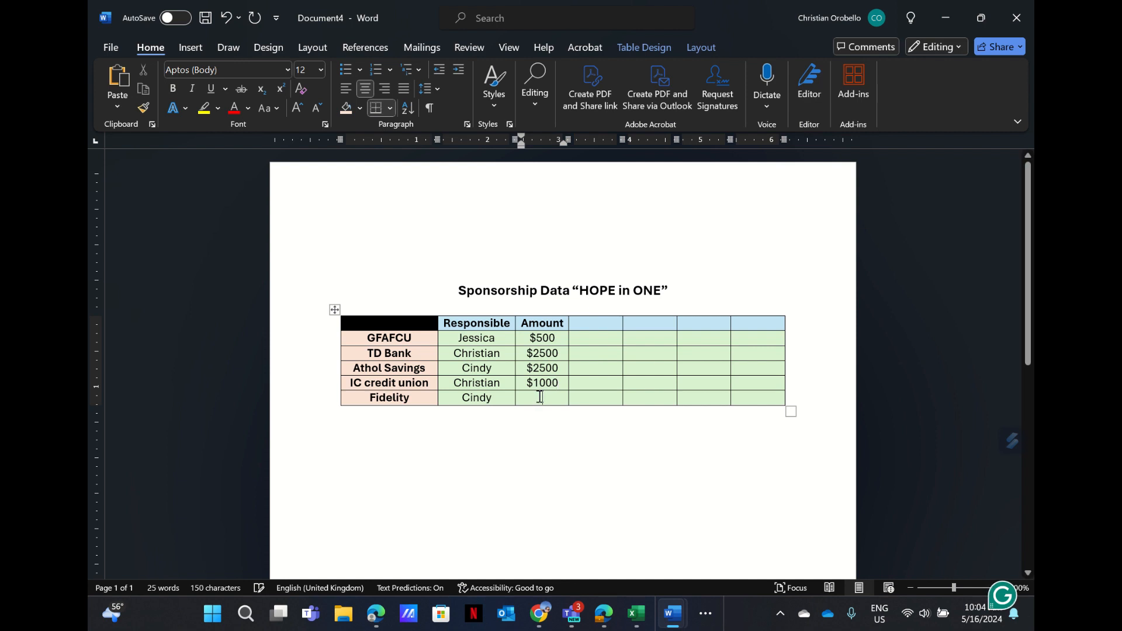
left_click(540, 397)
type("$1000")
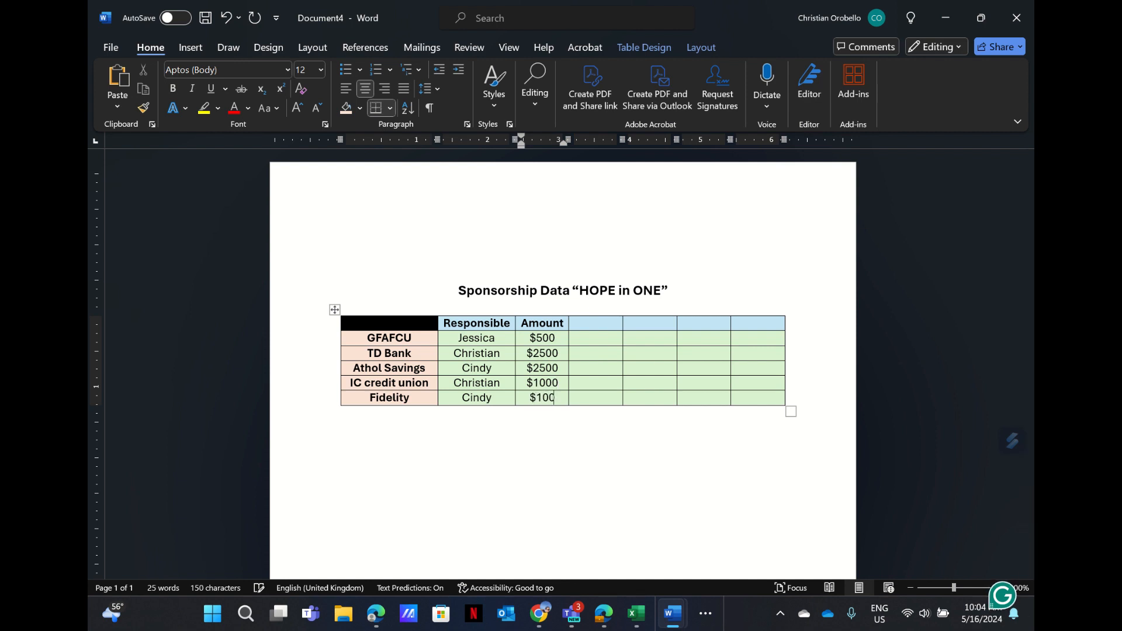
left_click(543, 441)
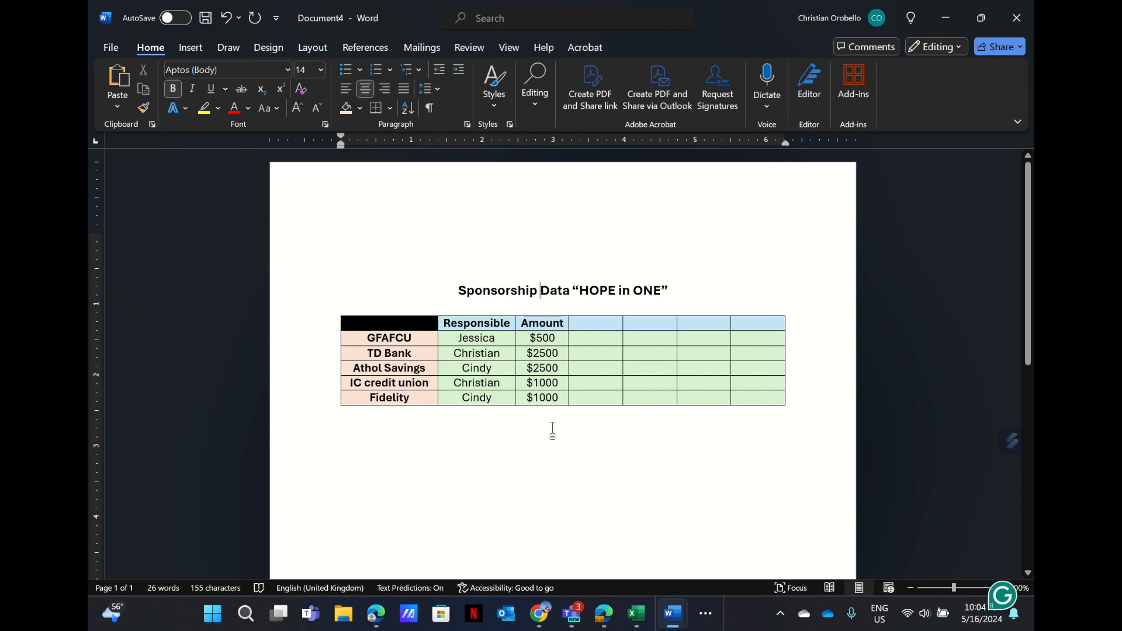
Step: Centre the text of all cells in the table's header row
left_click(590, 323)
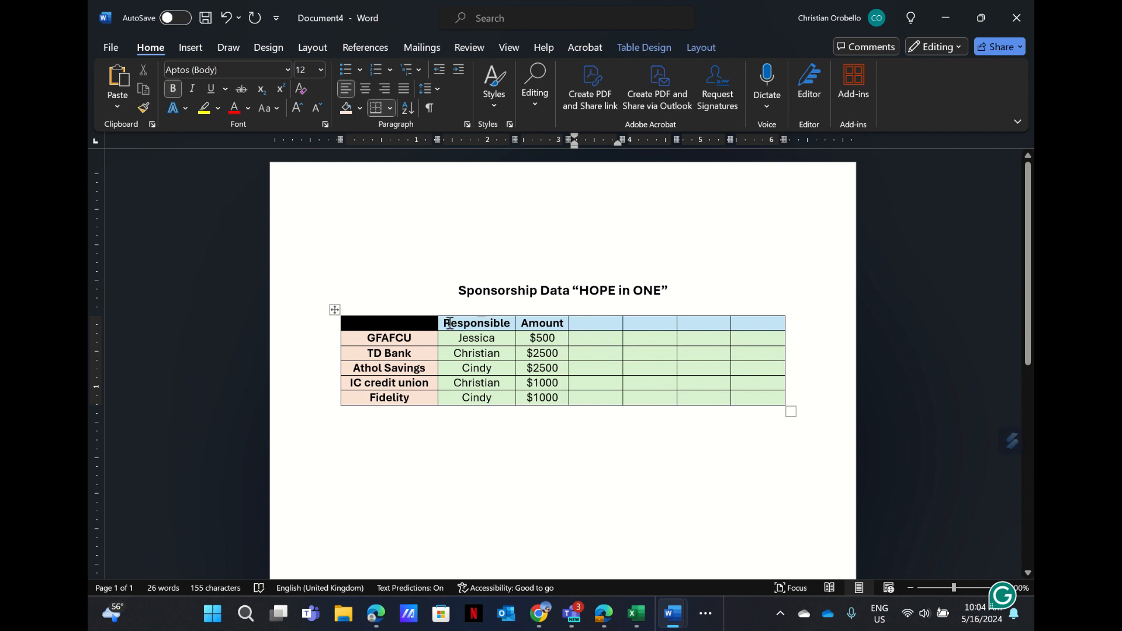
left_click_drag(356, 325, 751, 327)
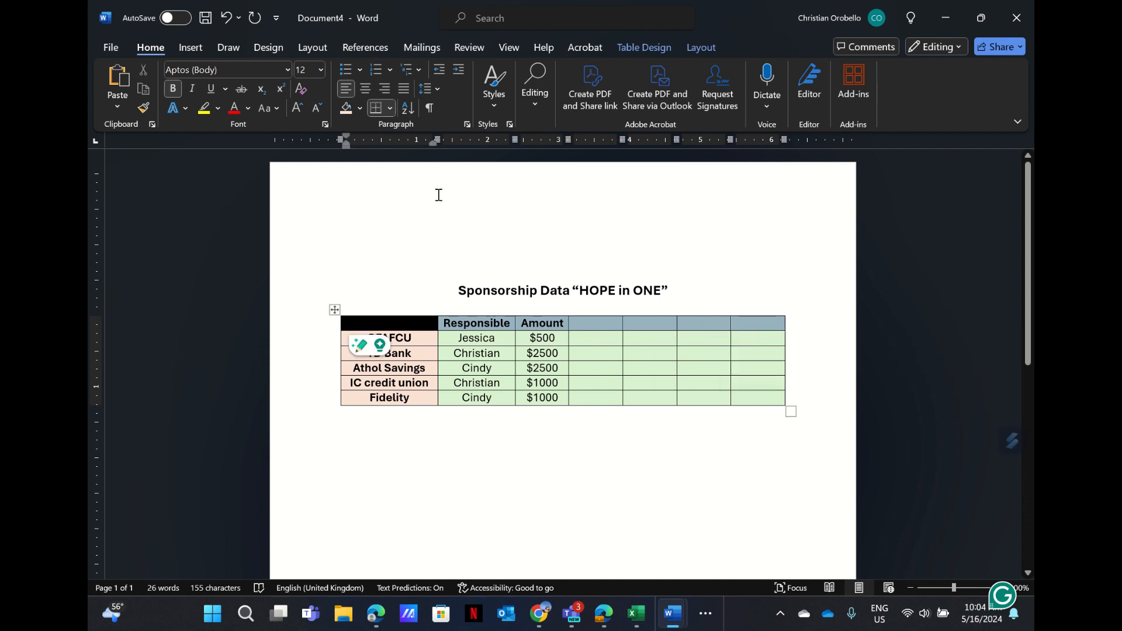
left_click(366, 88)
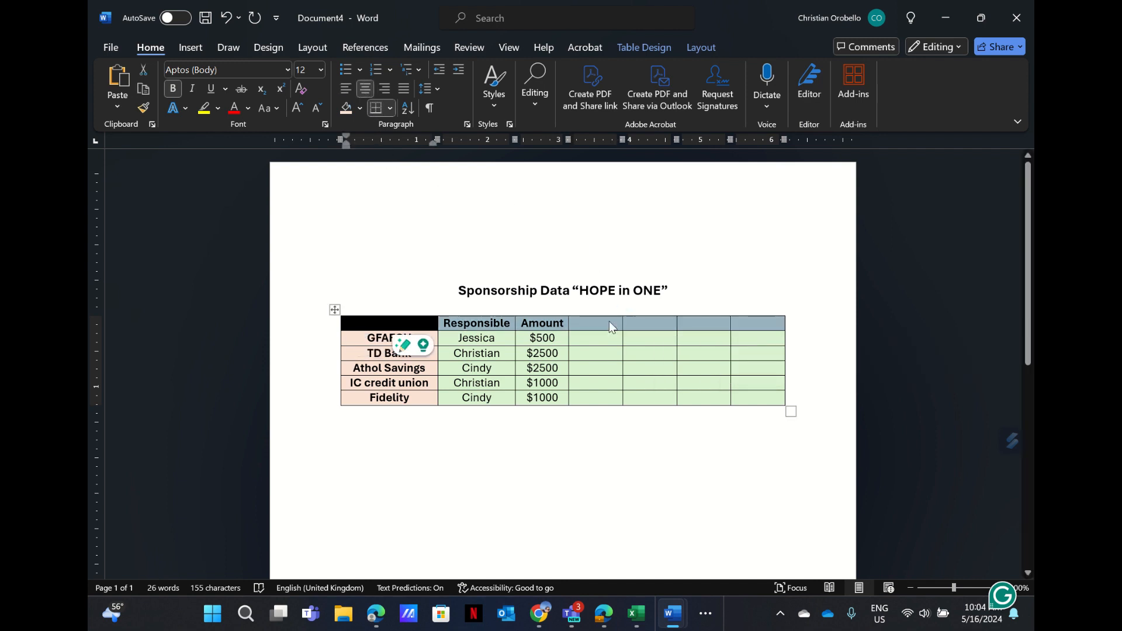
left_click_drag(596, 329, 600, 378)
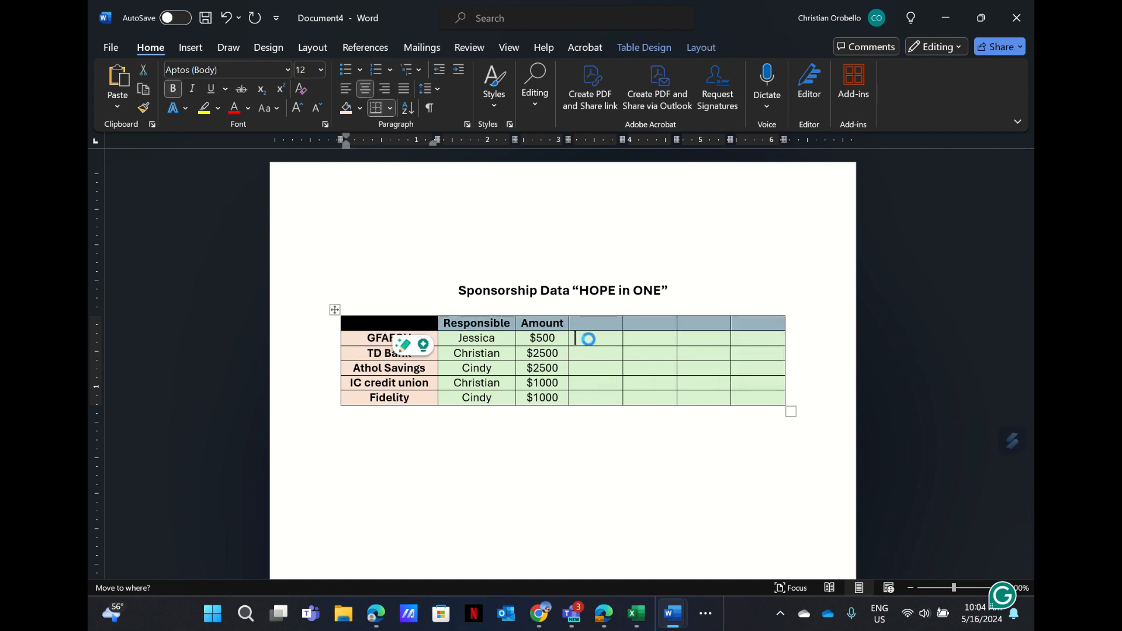
left_click_drag(589, 339, 587, 337)
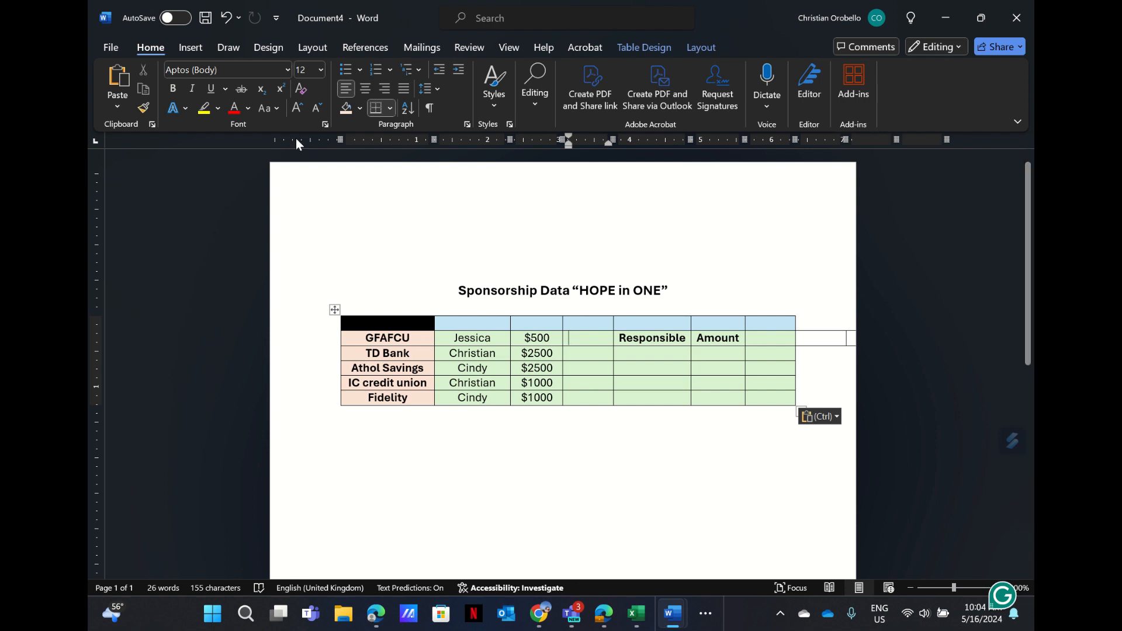
left_click(226, 16)
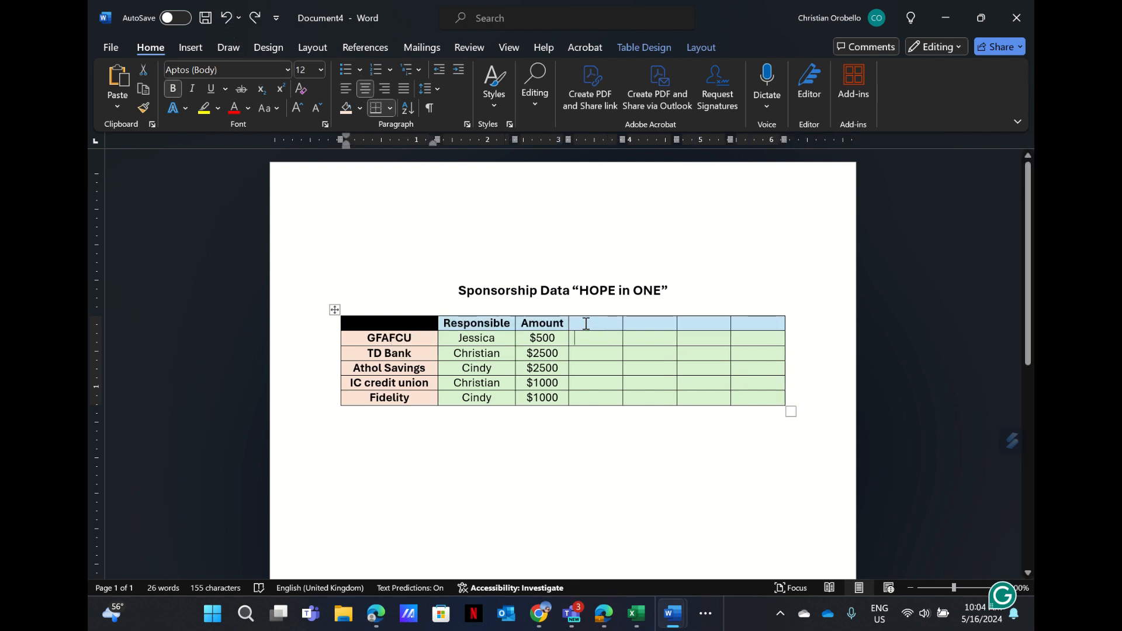
Step: Centre the text alignment of the empty fourth and fifth table columns
left_click_drag(584, 326, 599, 396)
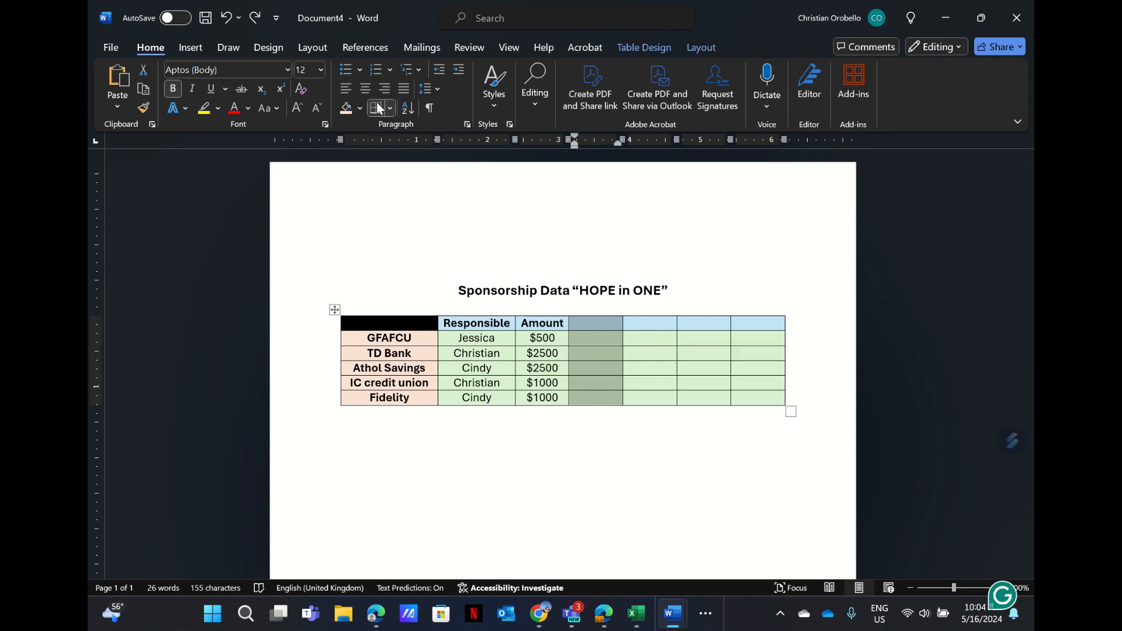
left_click(363, 89)
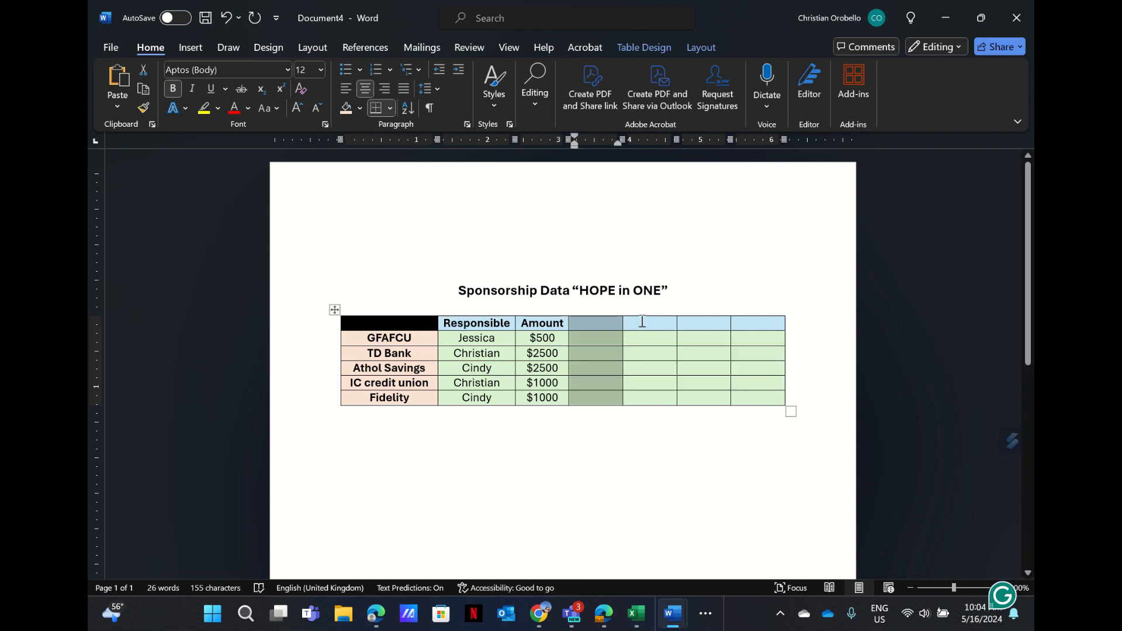
left_click_drag(646, 322, 656, 395)
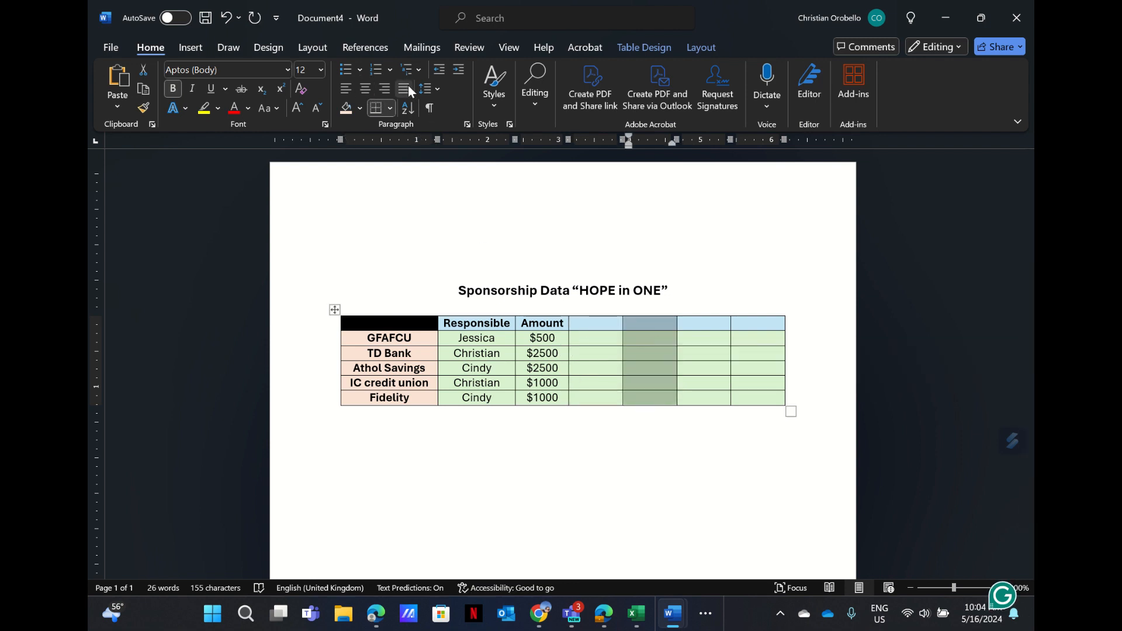
left_click(366, 88)
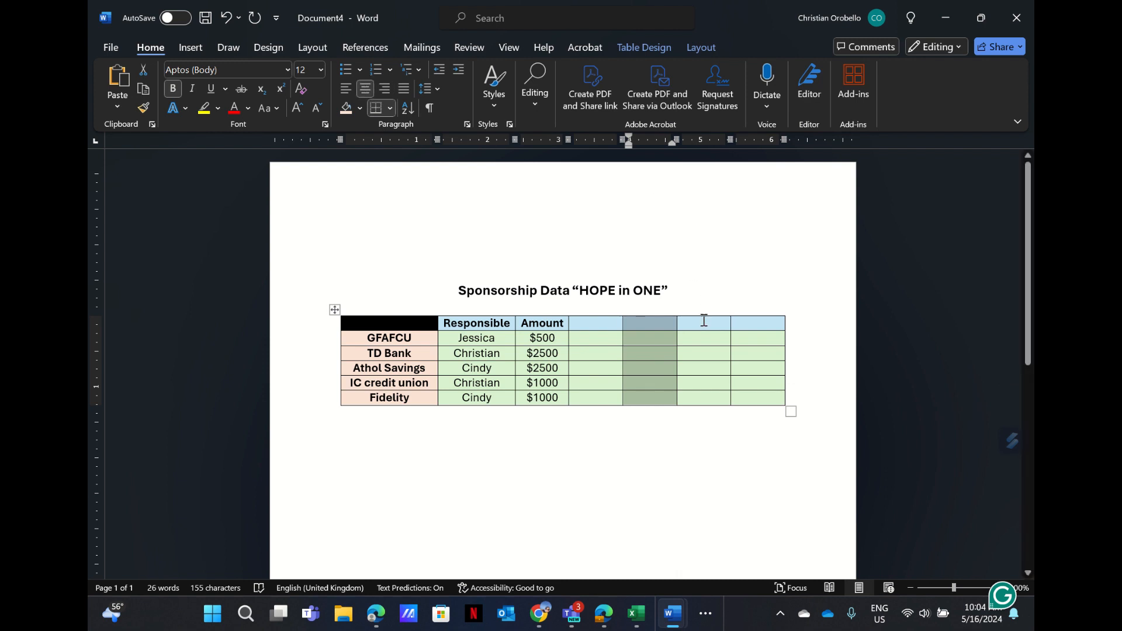
Step: Centre the text alignment of the empty sixth and seventh table columns
left_click_drag(703, 321, 723, 397)
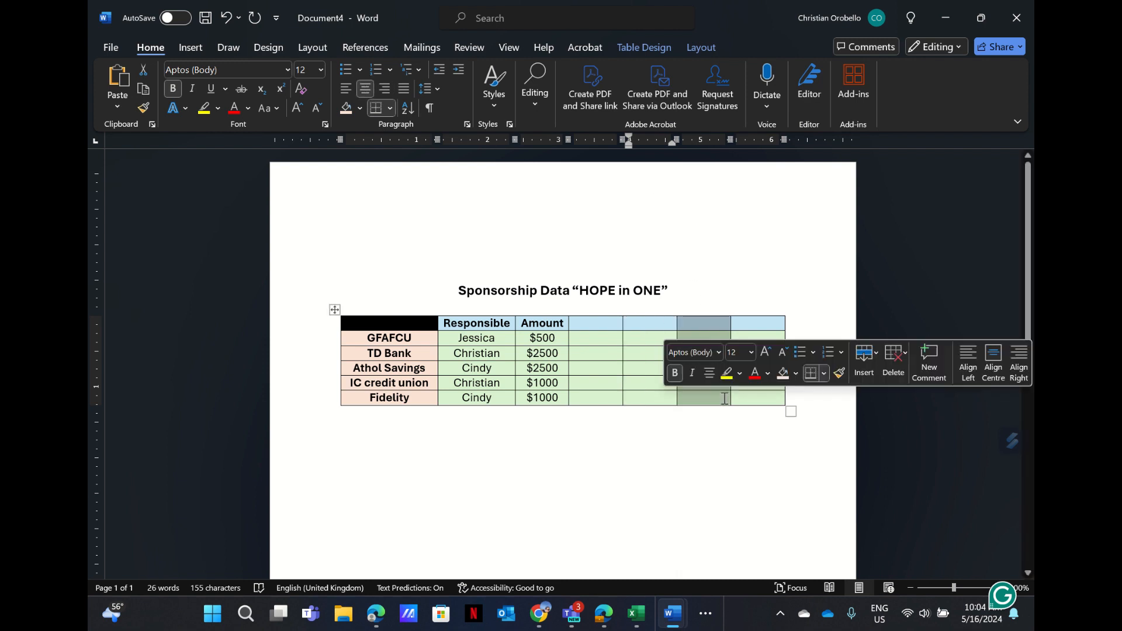
left_click(366, 88)
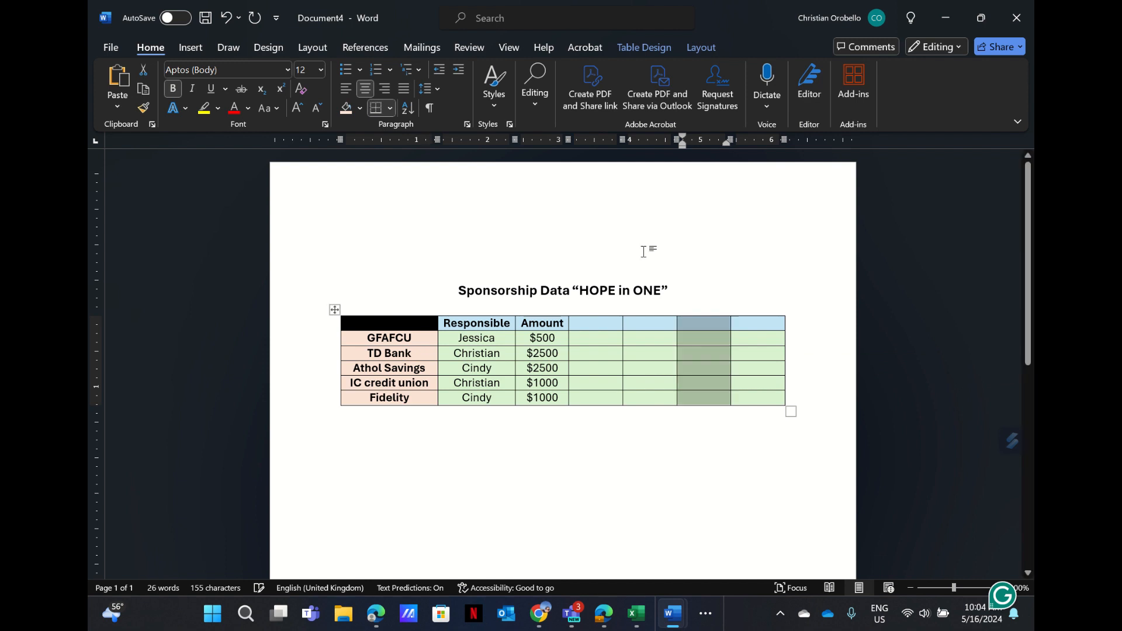
left_click_drag(751, 325, 759, 396)
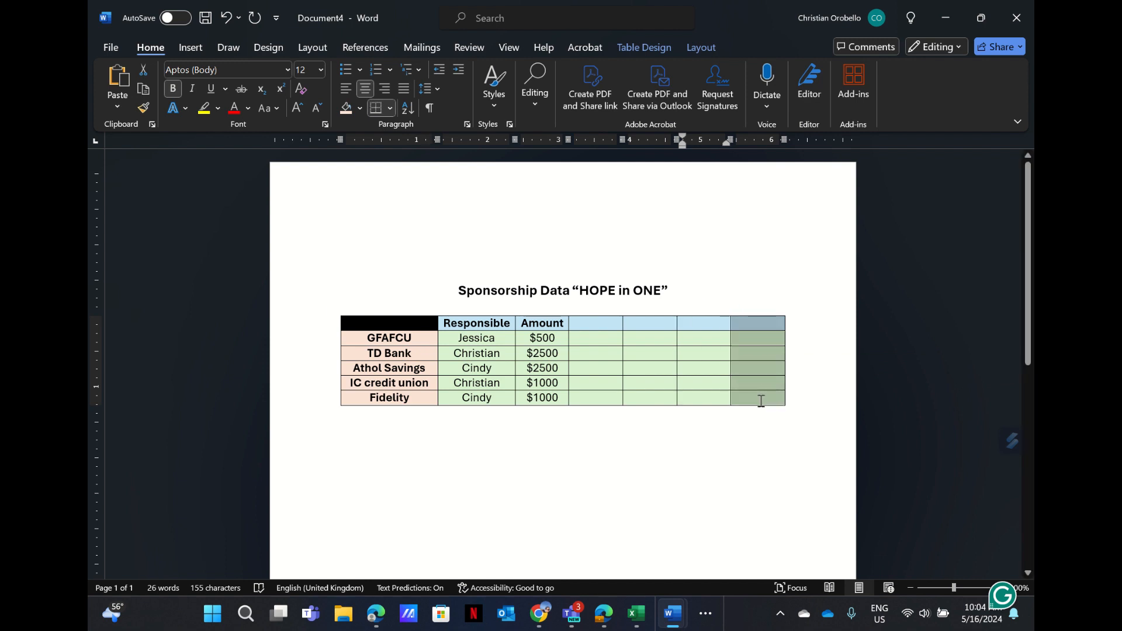
left_click(366, 89)
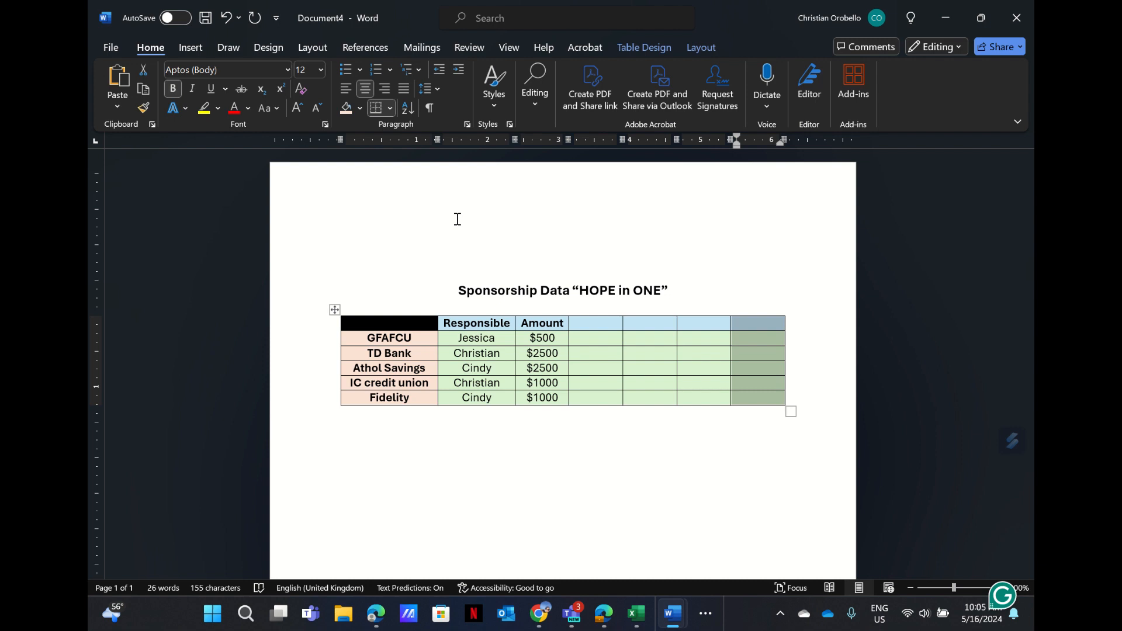
Step: Enter "When Asked" as the header of the fourth table column
left_click(584, 325)
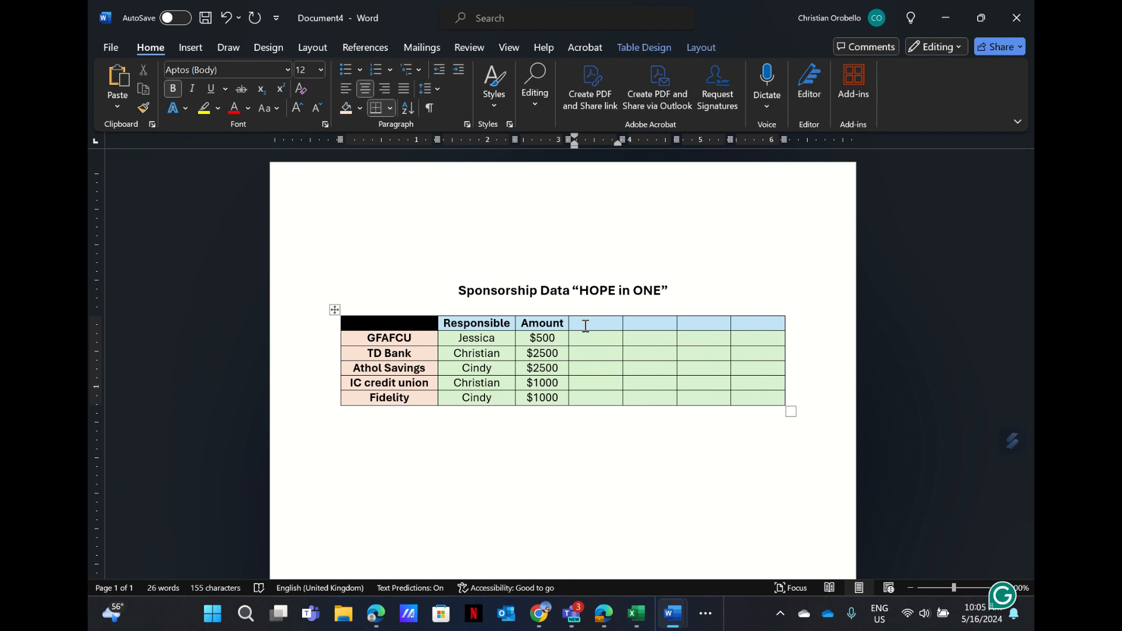
type("Wehn")
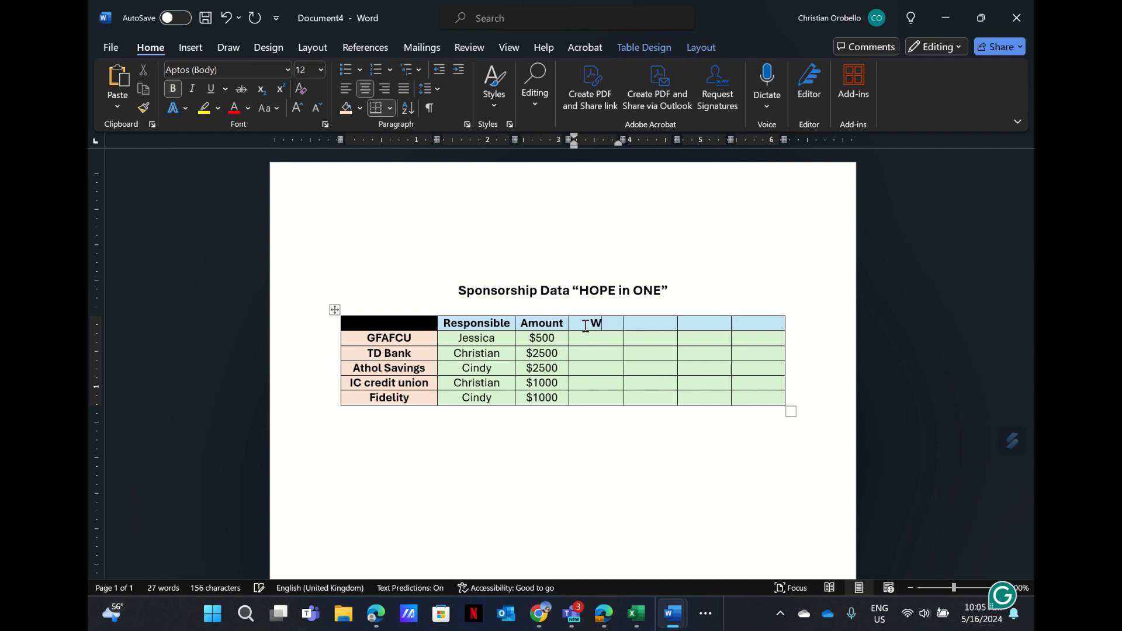
key("BackSpace")
key("BackSpace")
key("BackSpace")
type("hen")
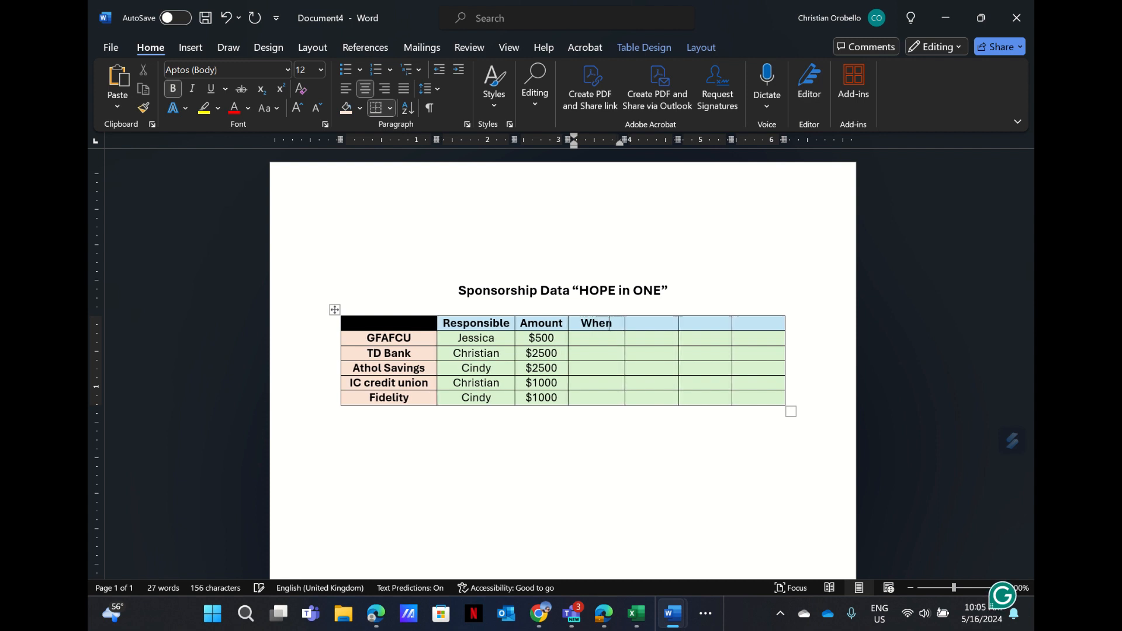
type(" Acked")
key("BackSpace")
key("BackSpace")
key("BackSpace")
key("BackSpace")
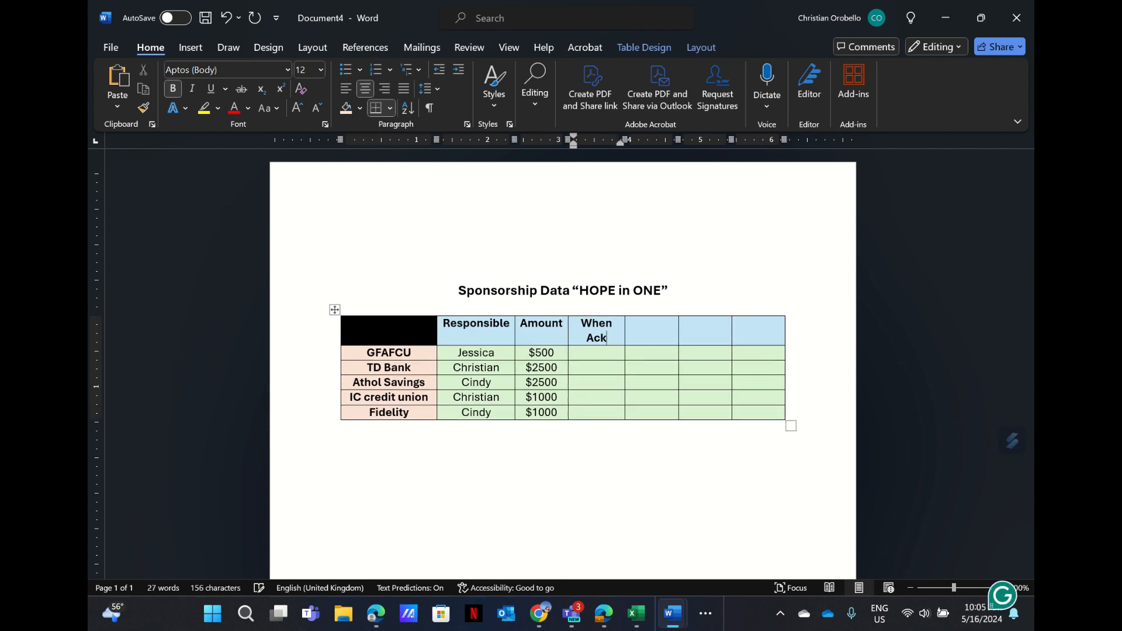
type("sked")
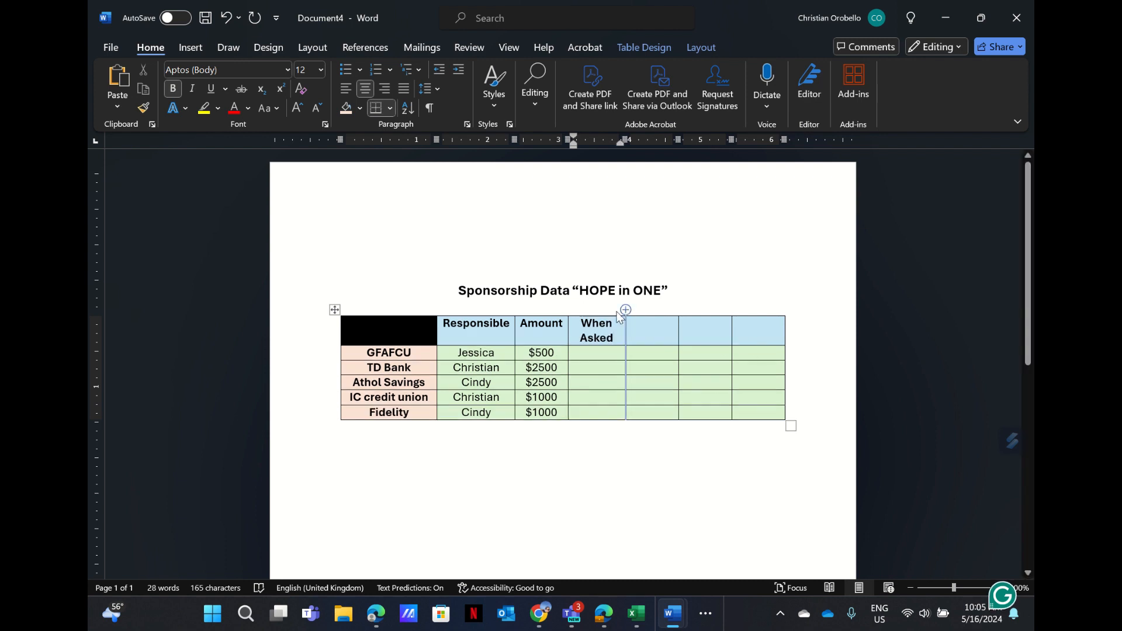
Step: Widen the When Asked column to fit its header on one line and redistribute the widths of the empty columns beside it
left_click_drag(626, 321, 648, 330)
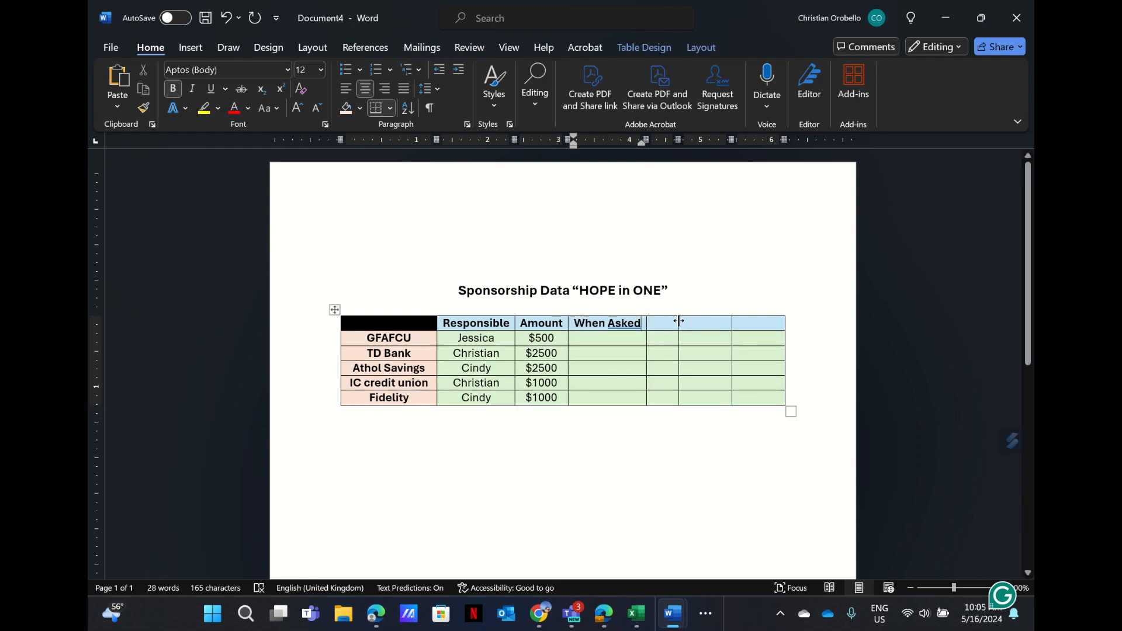
left_click_drag(679, 321, 749, 325)
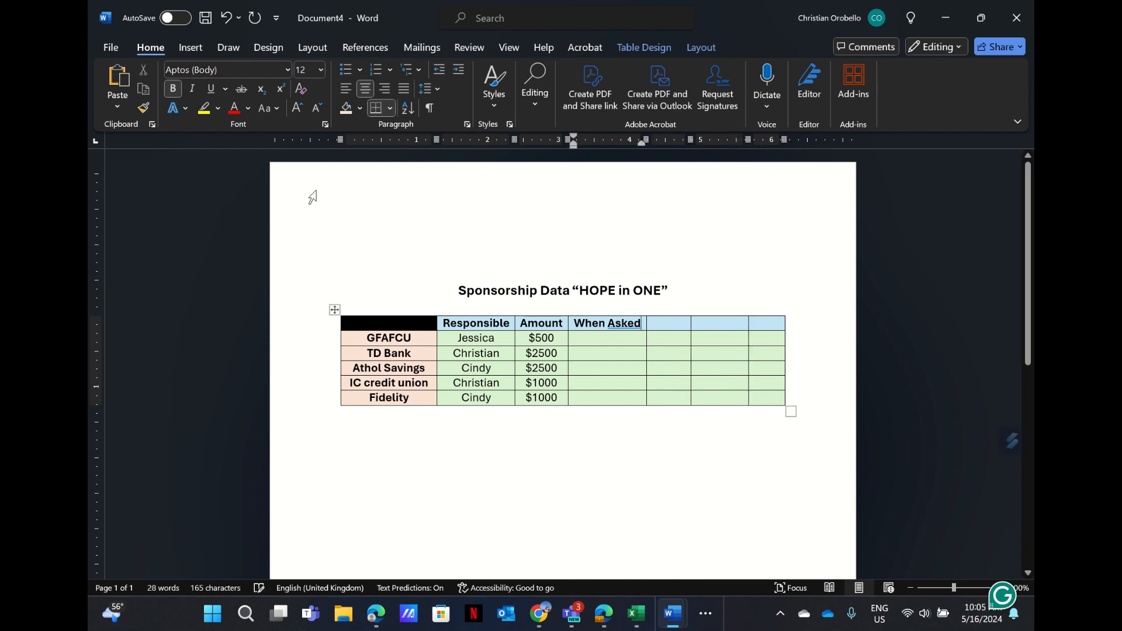
Step: Set the page margins to the Narrow preset with 0.5" on all sides
left_click(307, 50)
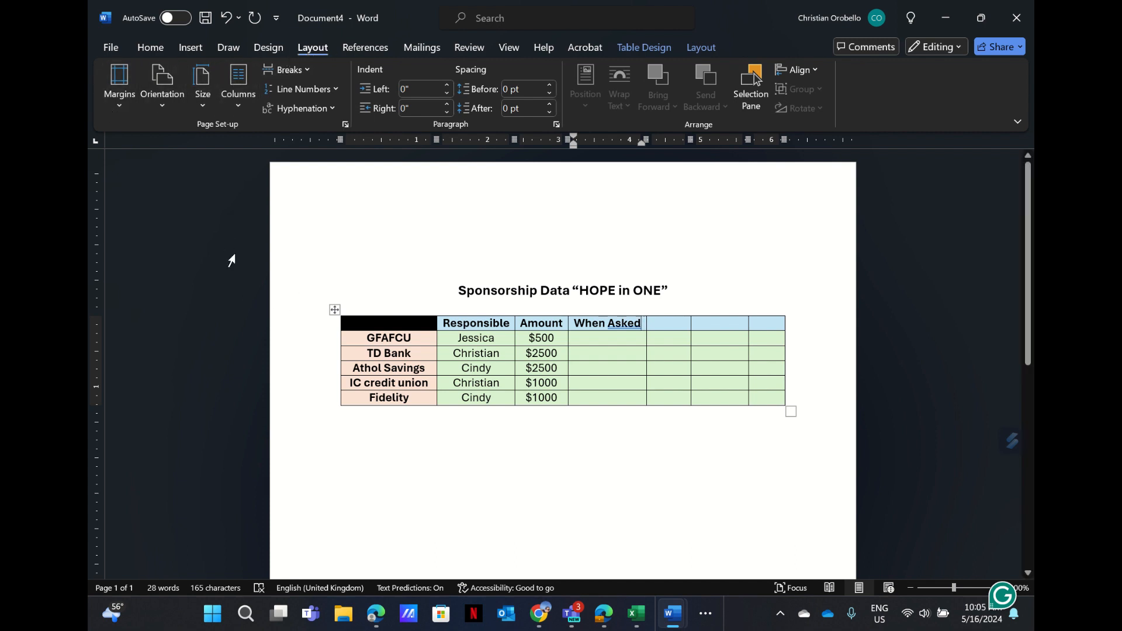
left_click(117, 99)
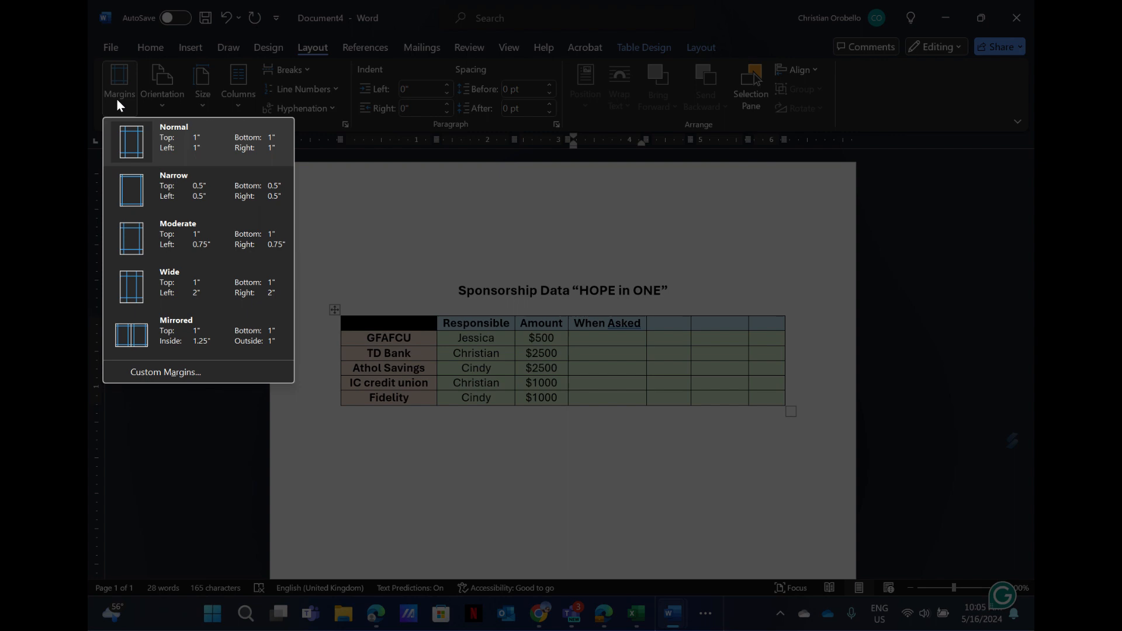
left_click(141, 179)
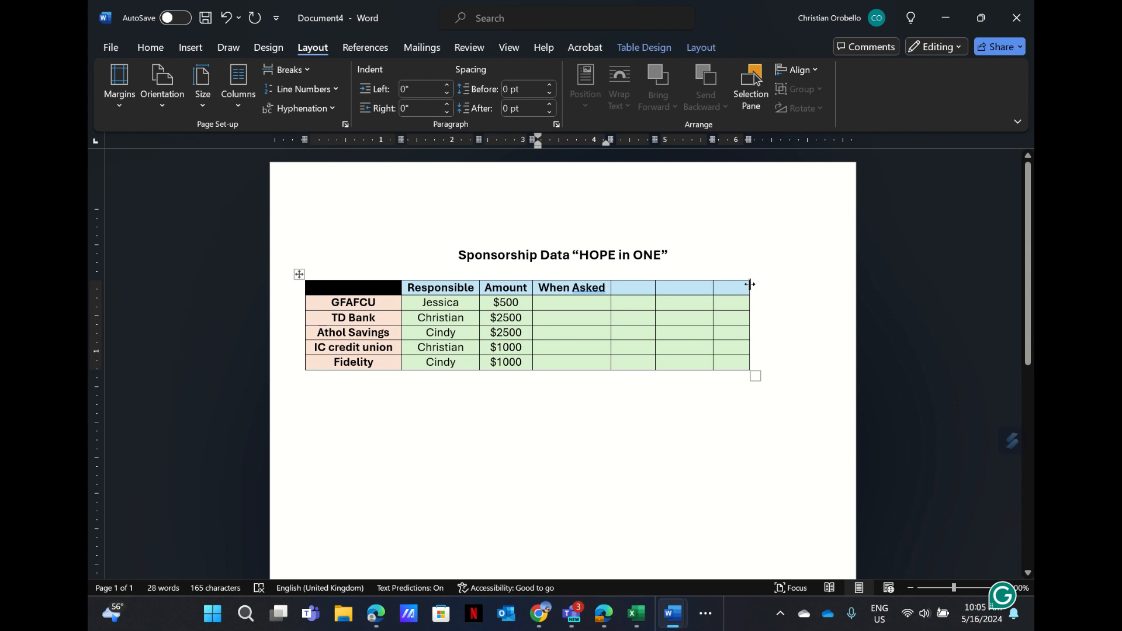
Step: Extend the table's right edge towards the page margin and even out the widths of the three empty columns
left_click_drag(750, 284, 784, 285)
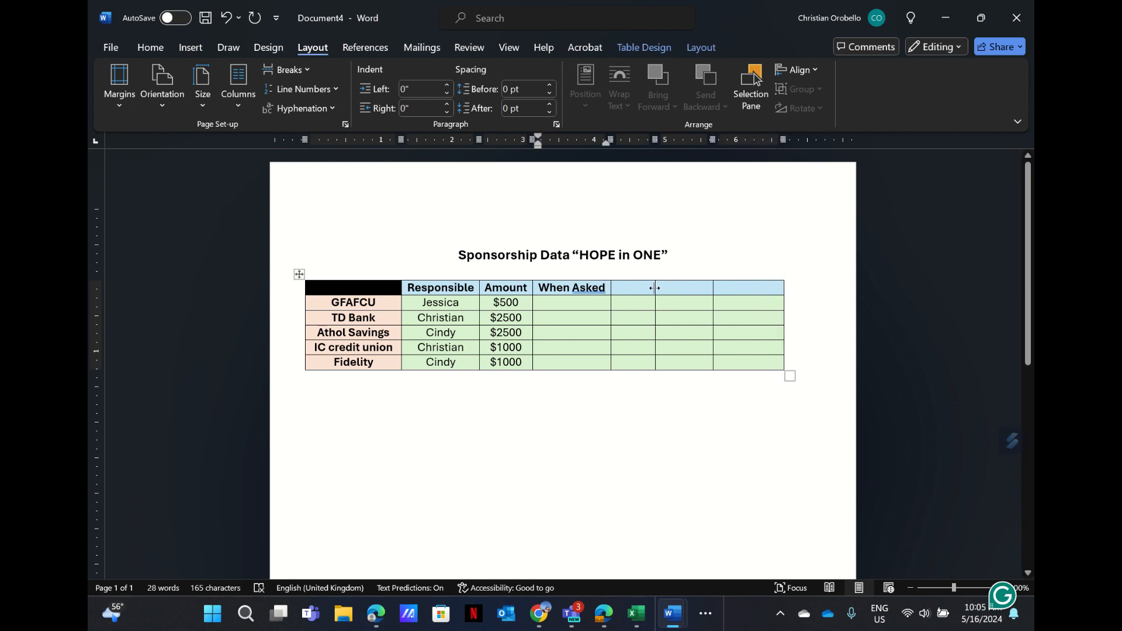
left_click_drag(655, 288, 668, 289)
left_click_drag(714, 285, 727, 285)
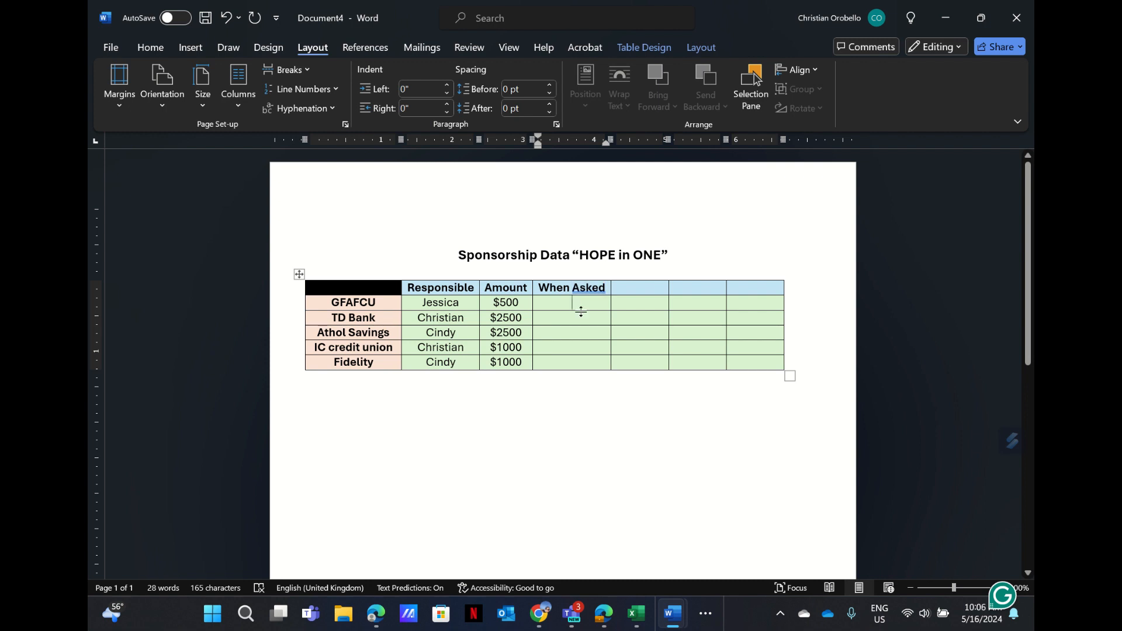
Step: Enter 5/1/2024 as the When Asked date for GFAFCU
left_click(160, 50)
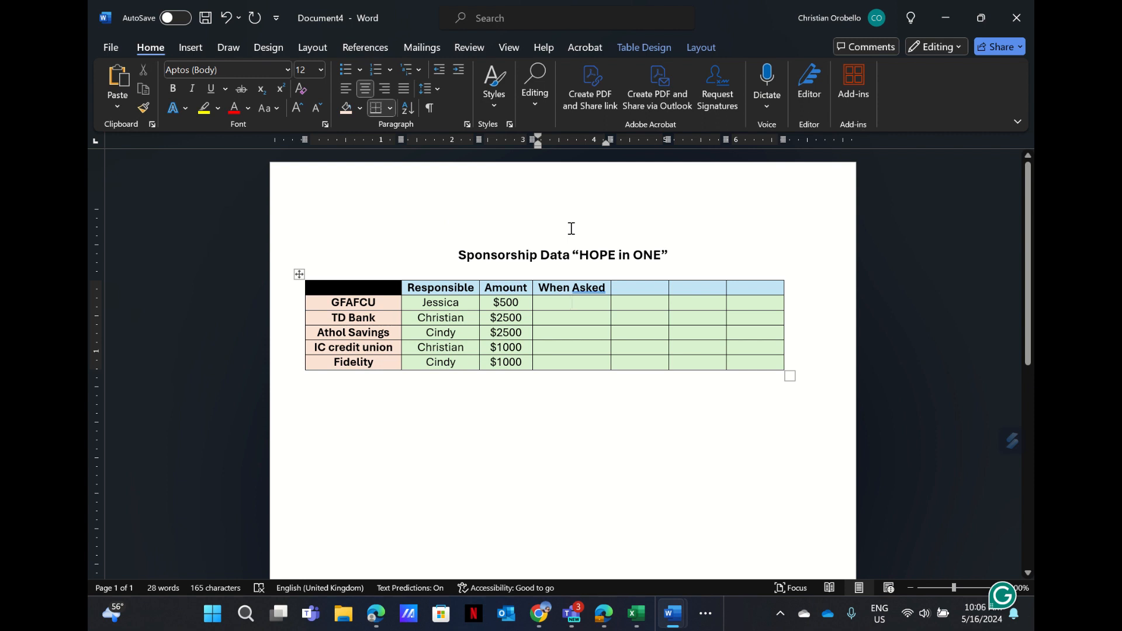
type("5/1/")
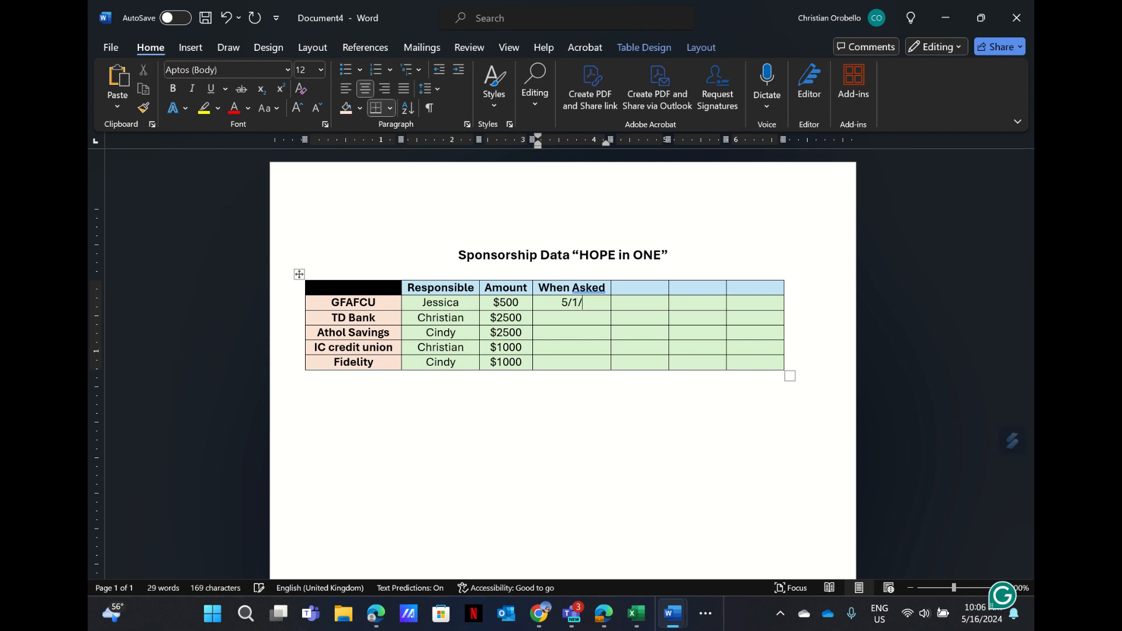
type("2023")
key("BackSpace")
type("4")
key("Down")
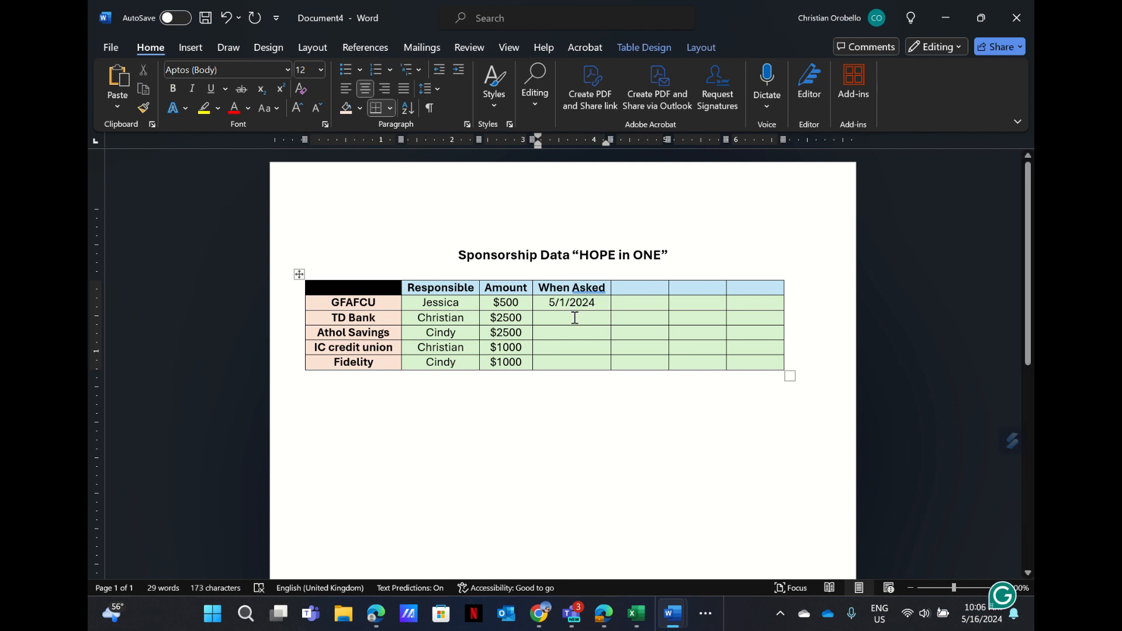
Step: Enter the When Asked dates 4/20/2024 for TD Bank and 4/15/2024 for Athol Savings
left_click(575, 318)
type("4/20/2")
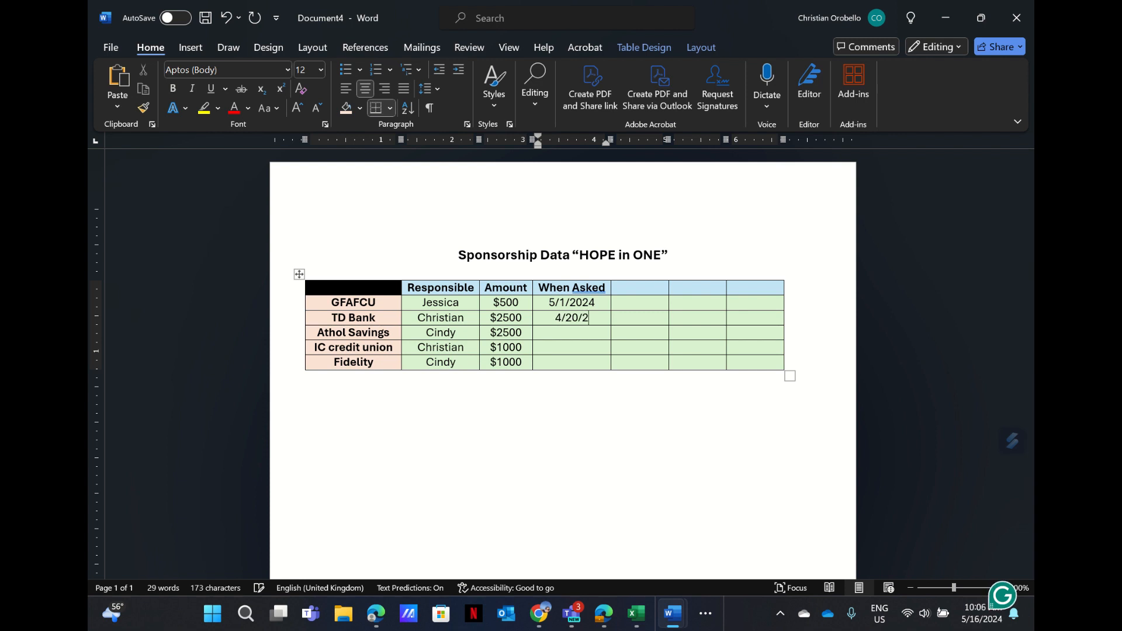
type("024")
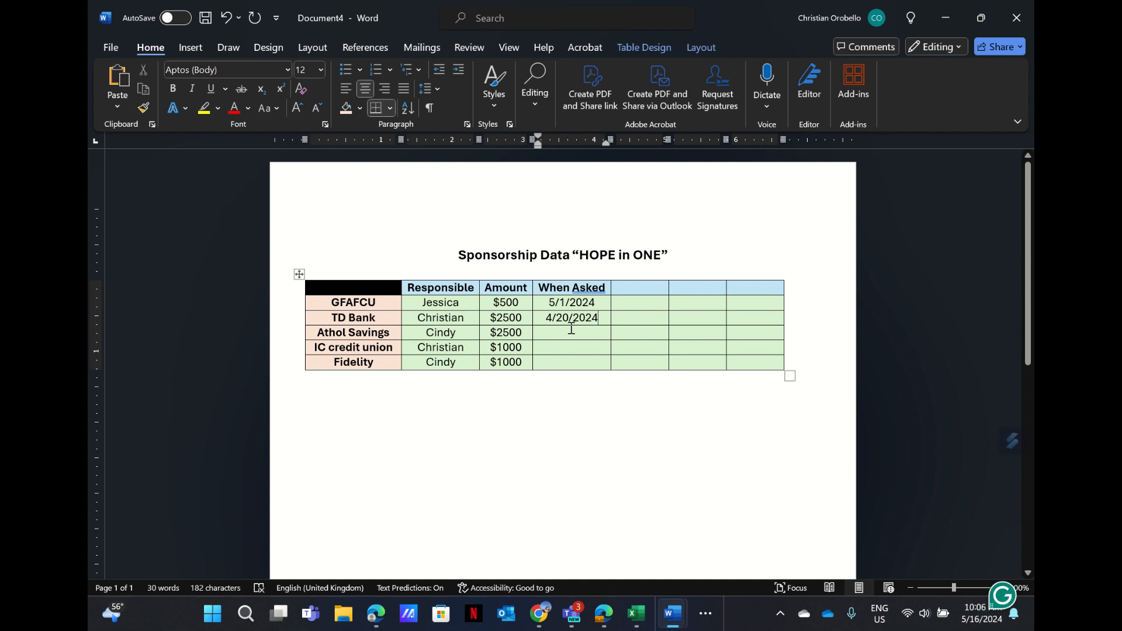
left_click(571, 334)
type("4/15/2024")
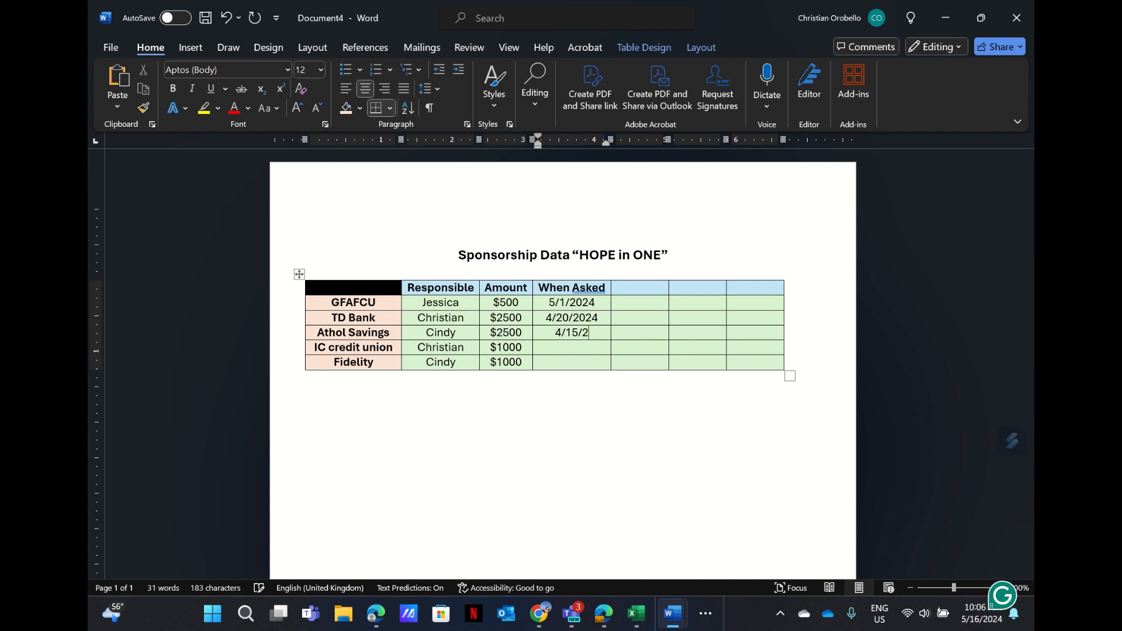
Step: Enter the When Asked dates 5/15/2024 for IC credit union and 4/15/2024 for Fidelity
left_click(565, 348)
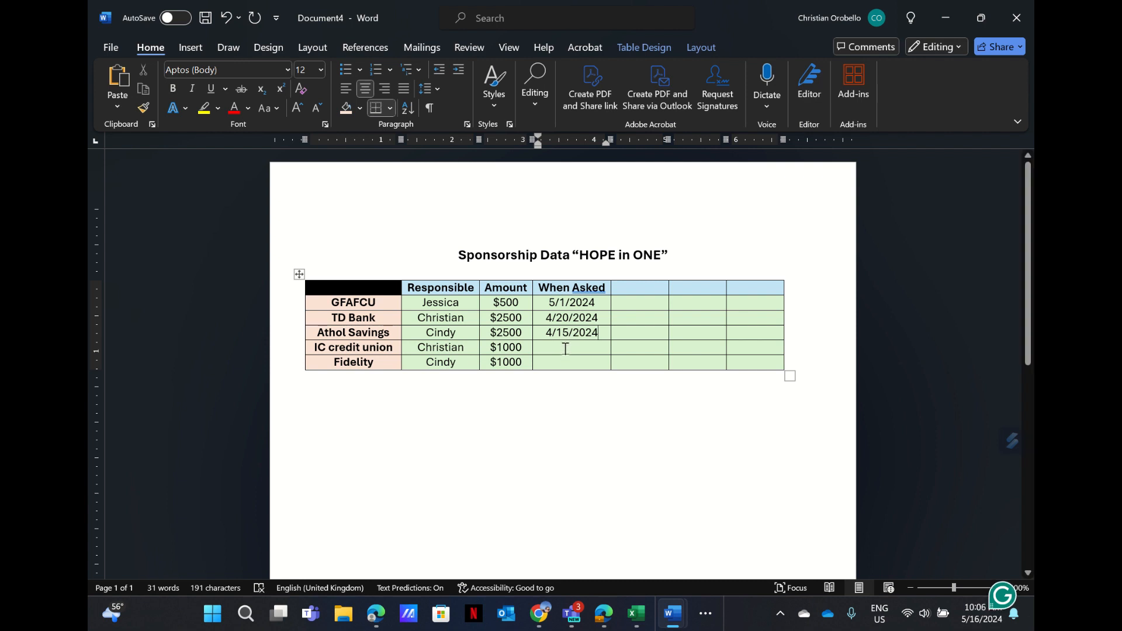
type("5/15/1")
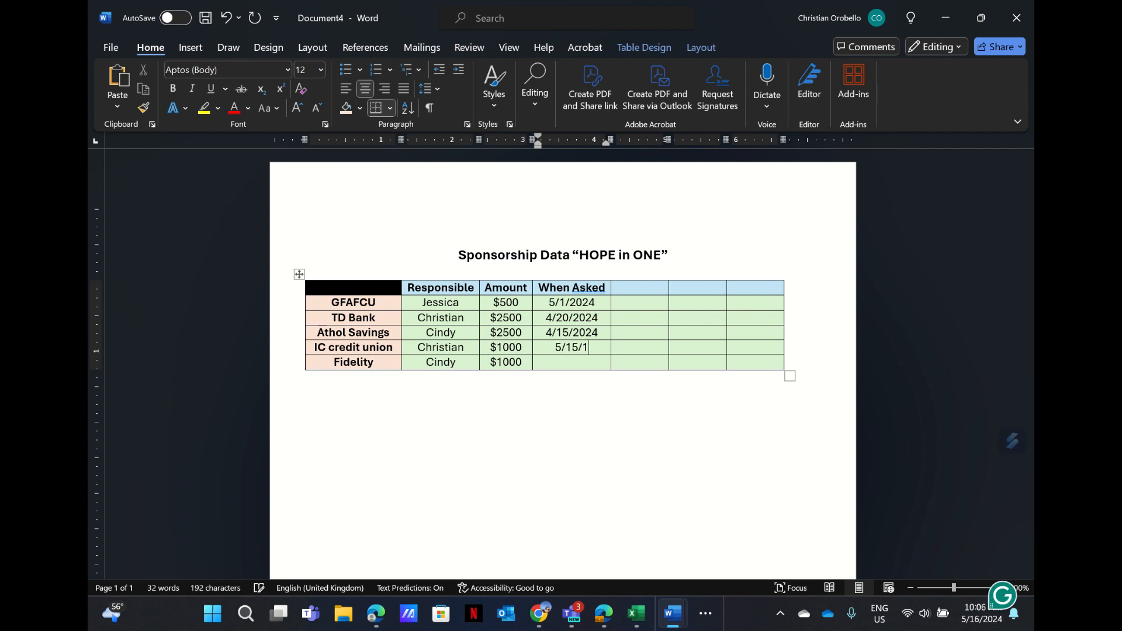
key("BackSpace")
type("20")
type("24")
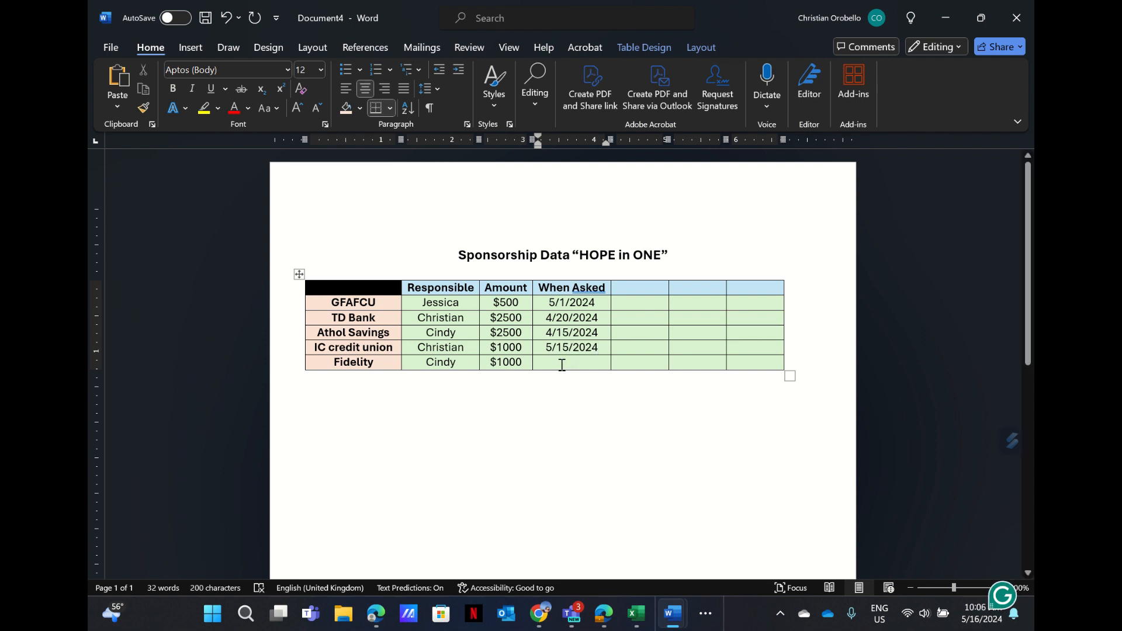
type("4/15")
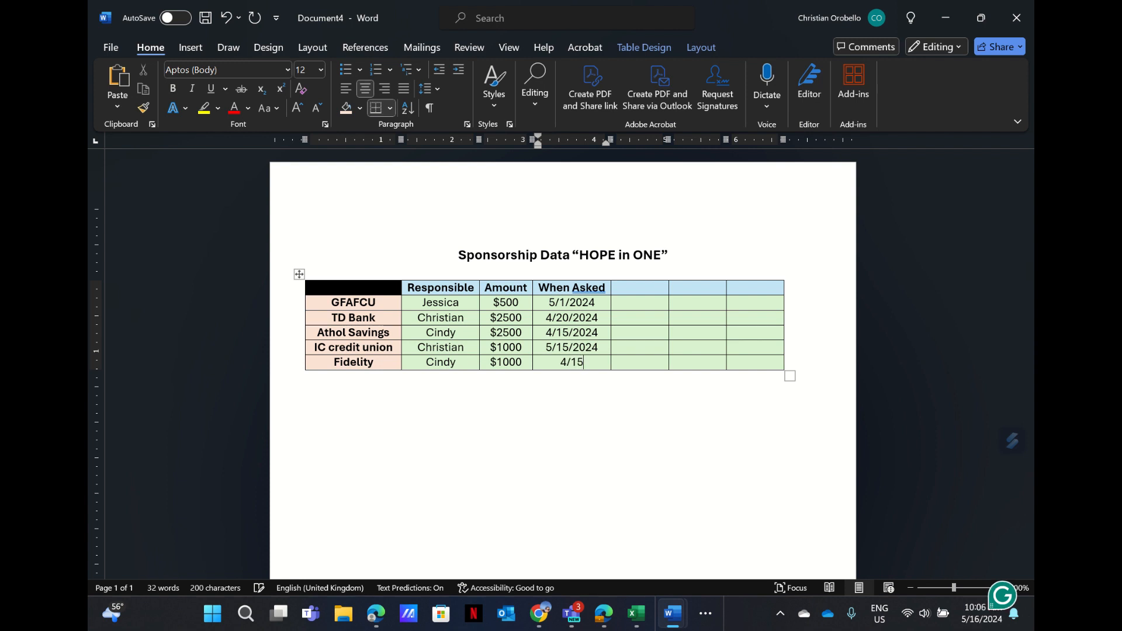
type("/2024")
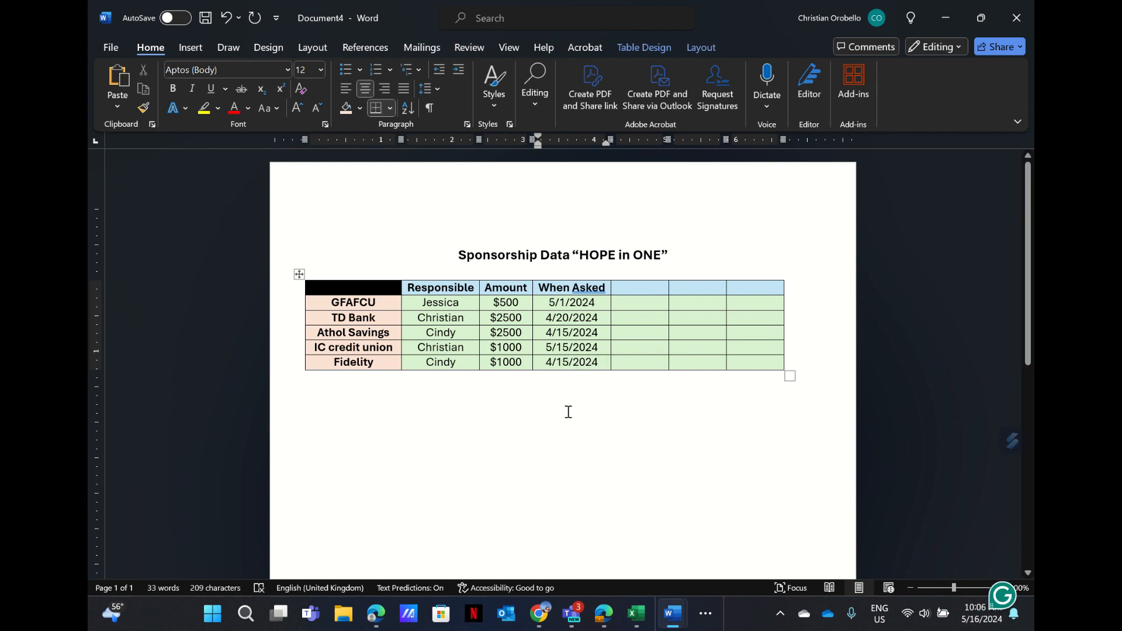
left_click(568, 412)
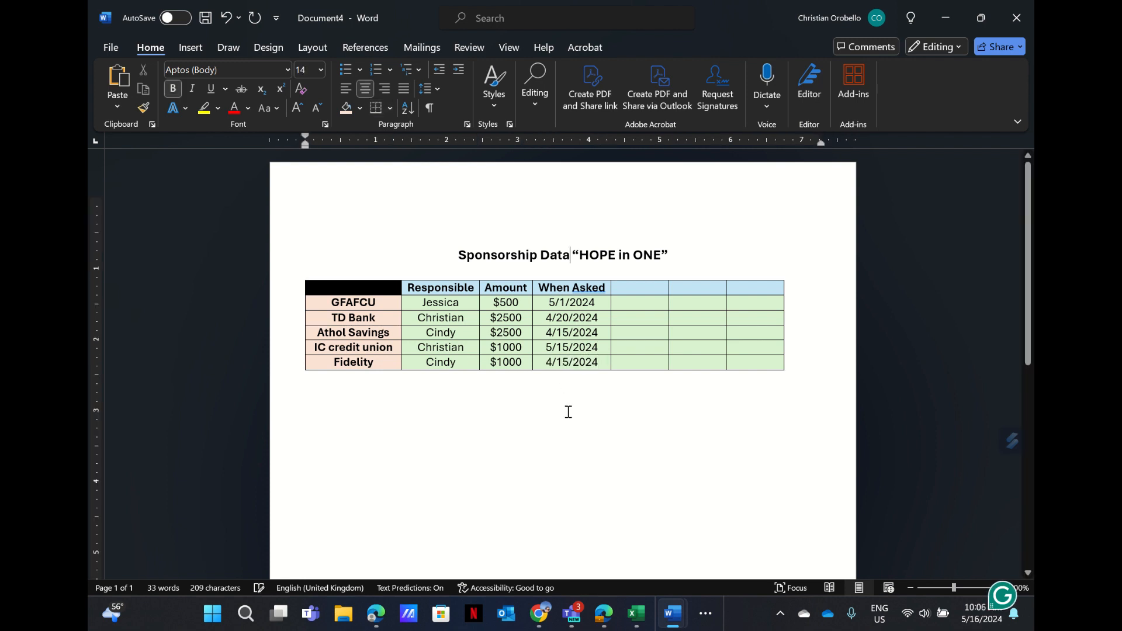
Step: Enter "Reply" as the header of the fifth table column
left_click(634, 289)
type("Repl")
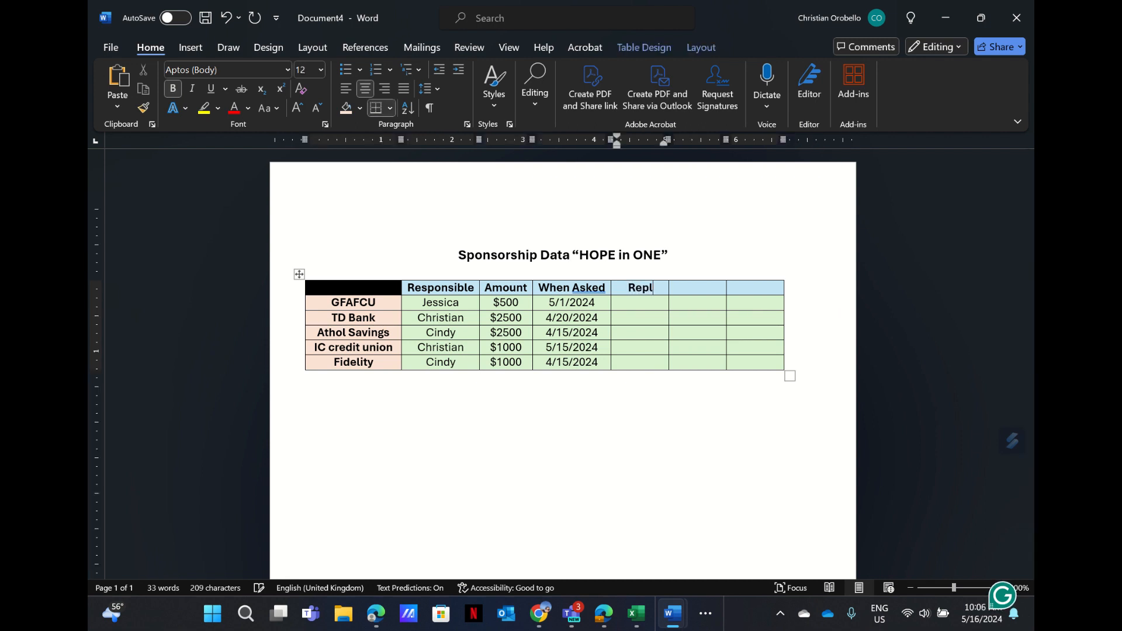
type("y")
Step: Fill the Reply column with "NO" for all five sponsors
left_click(634, 302)
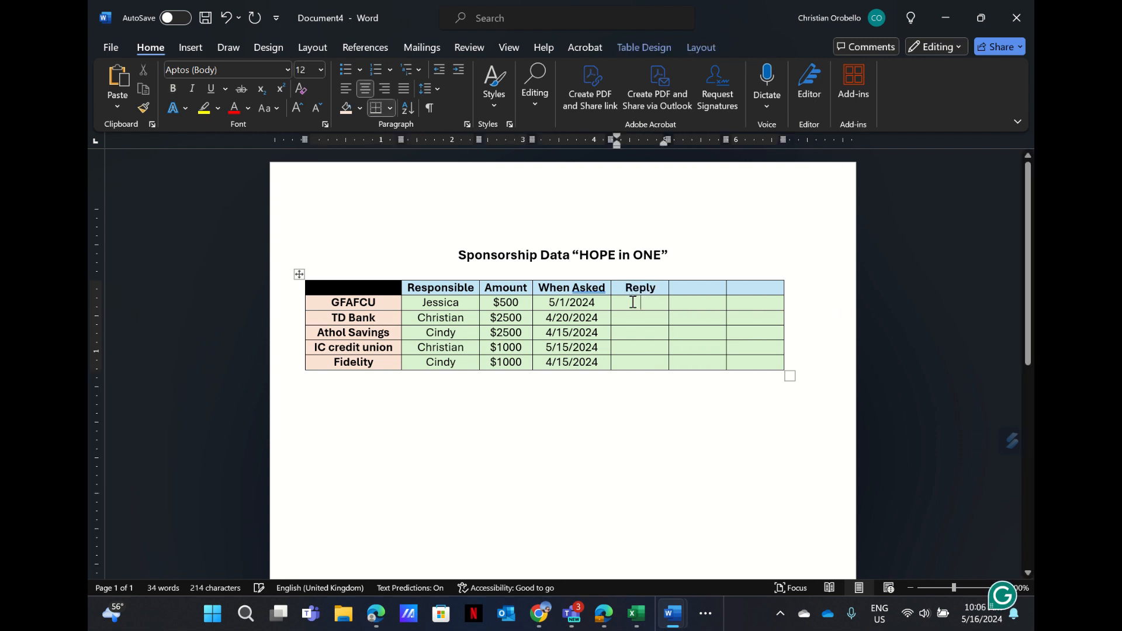
type("NO")
key("Tab")
left_click(636, 315)
type("NO")
left_click(642, 333)
type("NO")
left_click(642, 349)
type("NO")
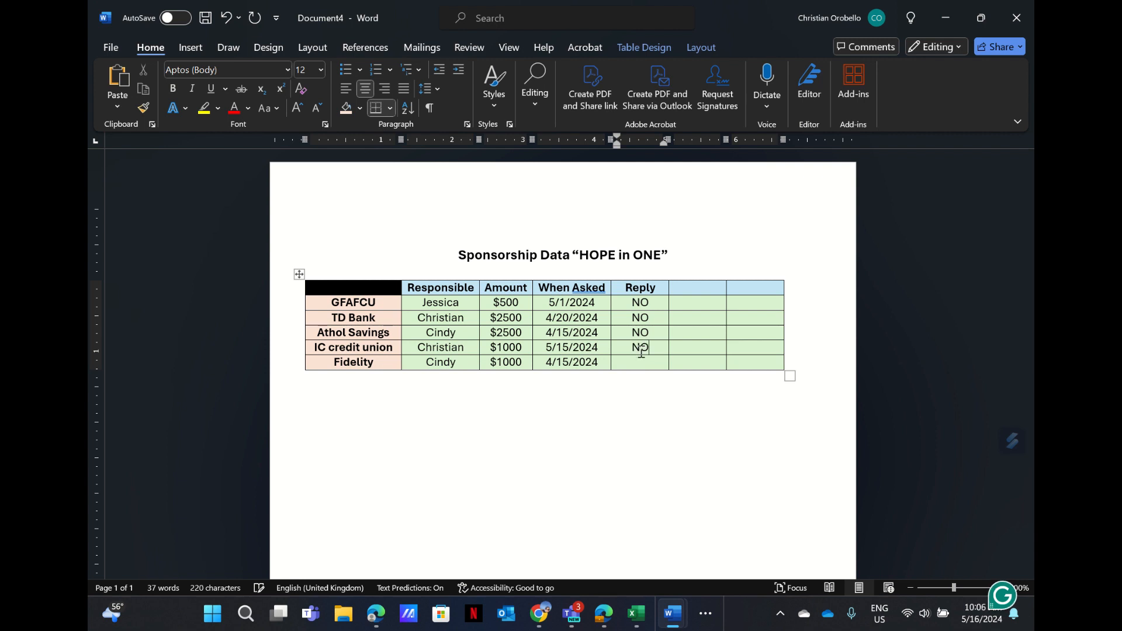
left_click(641, 361)
type("NO")
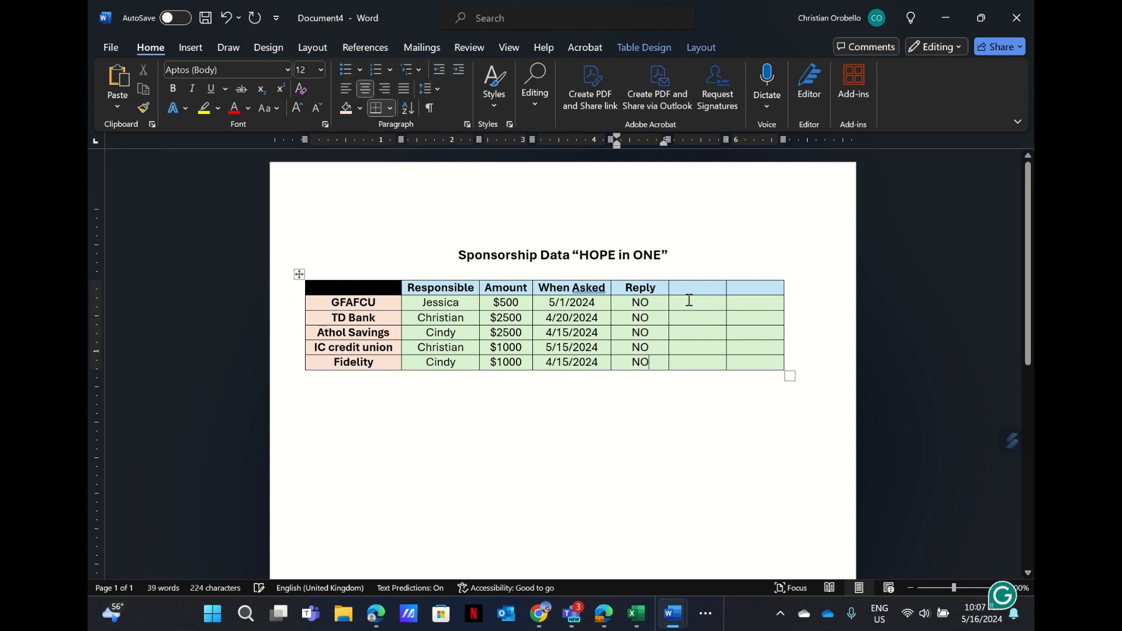
Step: Enter "Followup?" as the header of the sixth table column
left_click(690, 288)
type("Foo")
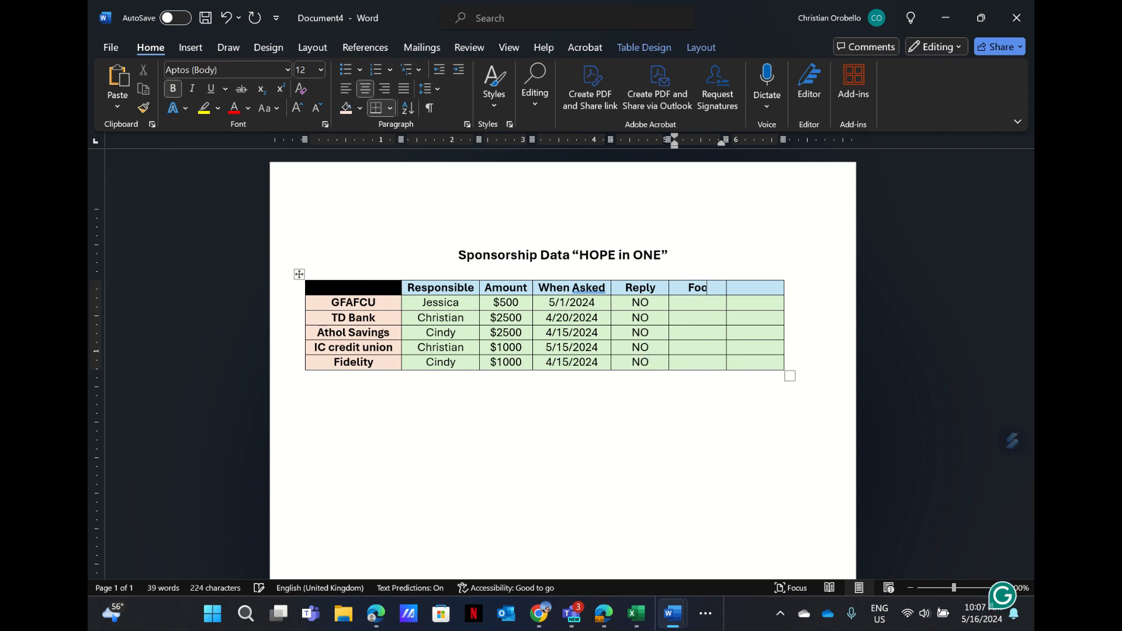
type("lwe")
key("BackSpace")
key("BackSpace")
key("BackSpace")
key("BackSpace")
type("k")
key("BackSpace")
type("lo")
key("BackSpace")
key("BackSpace")
type("llowup?")
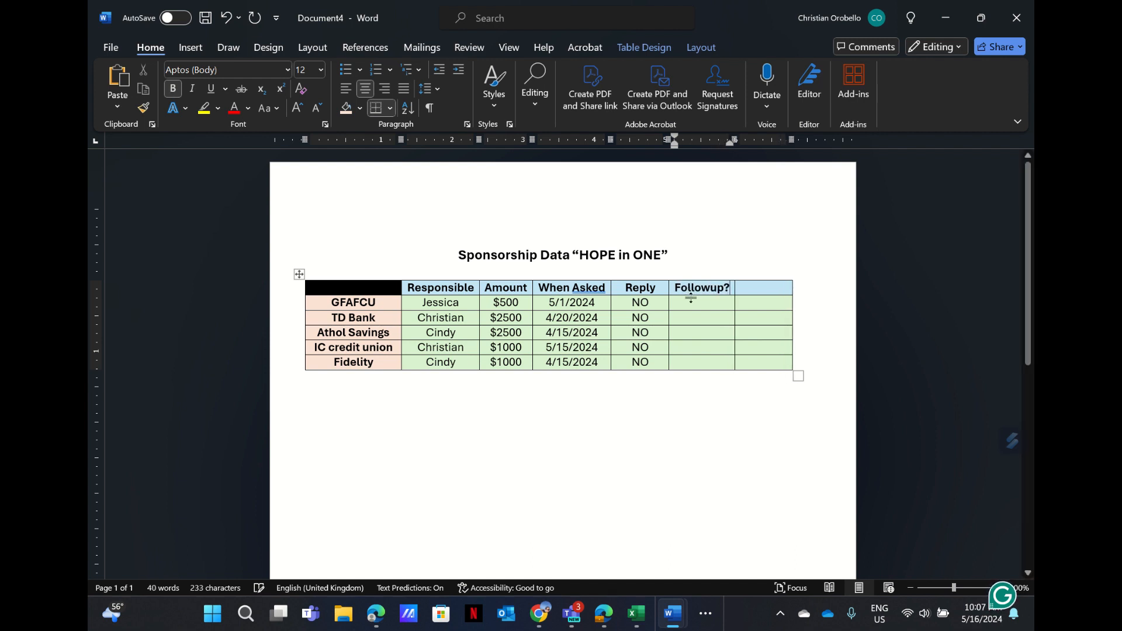
left_click(694, 304)
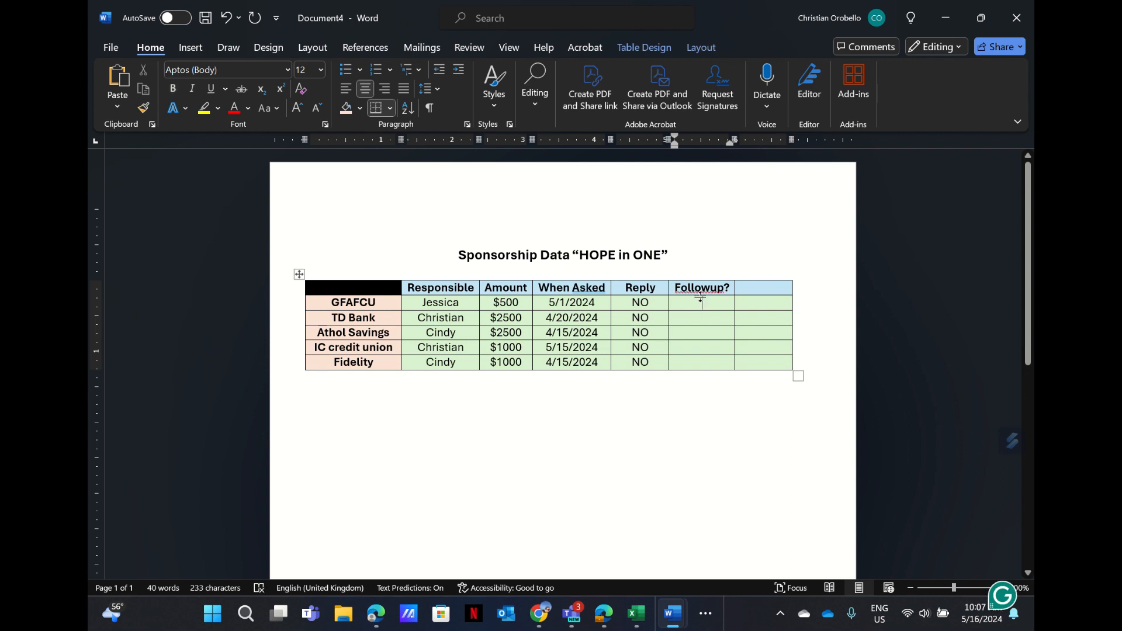
Step: Change the sixth column's header to "Follow up?" and widen the column so the header fits on one line
double_click(702, 290)
left_click(711, 290)
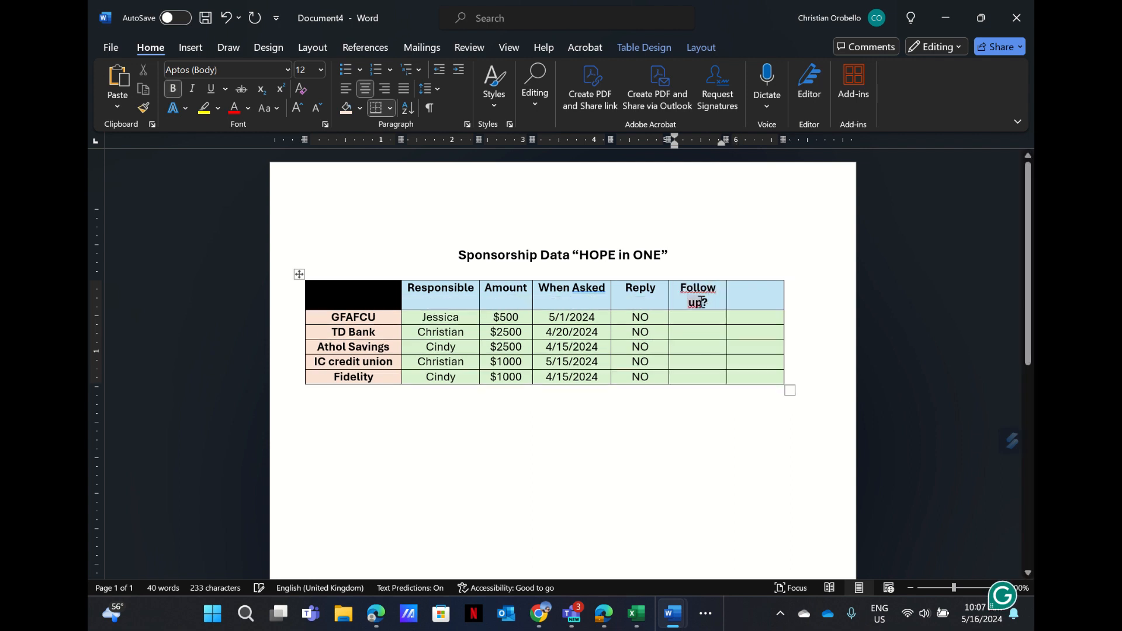
mouse_move(729, 276)
left_click_drag(726, 300, 741, 300)
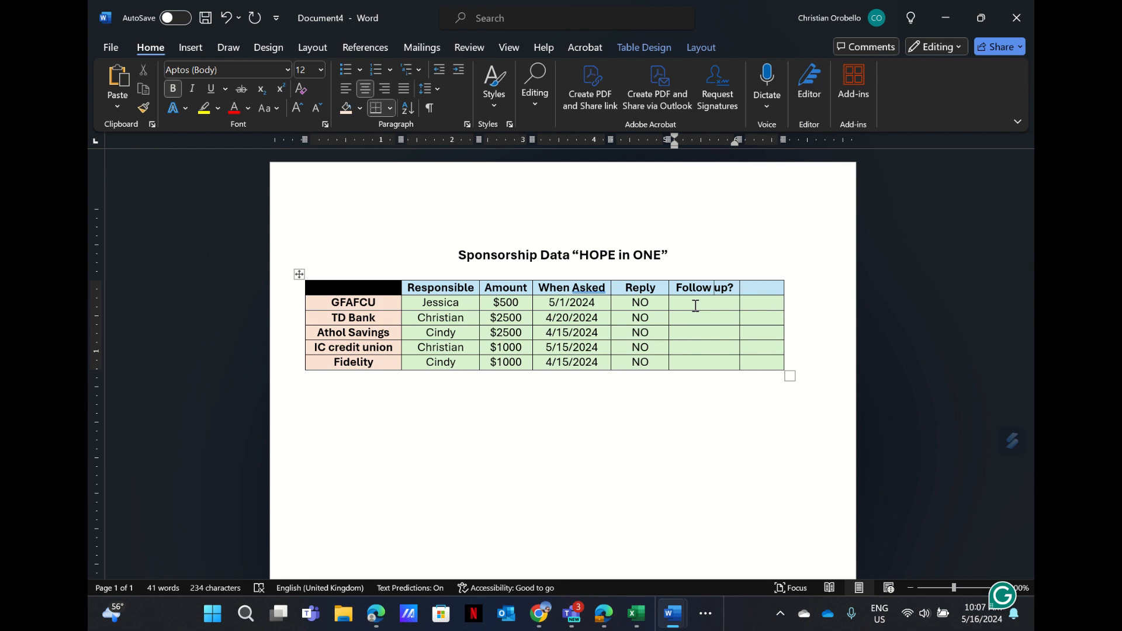
Step: Fill the Follow up? column with 5/15/2024 for GFAFCU and "NA" for the other four sponsors
left_click(695, 300)
type("5/15/2024")
left_click(692, 318)
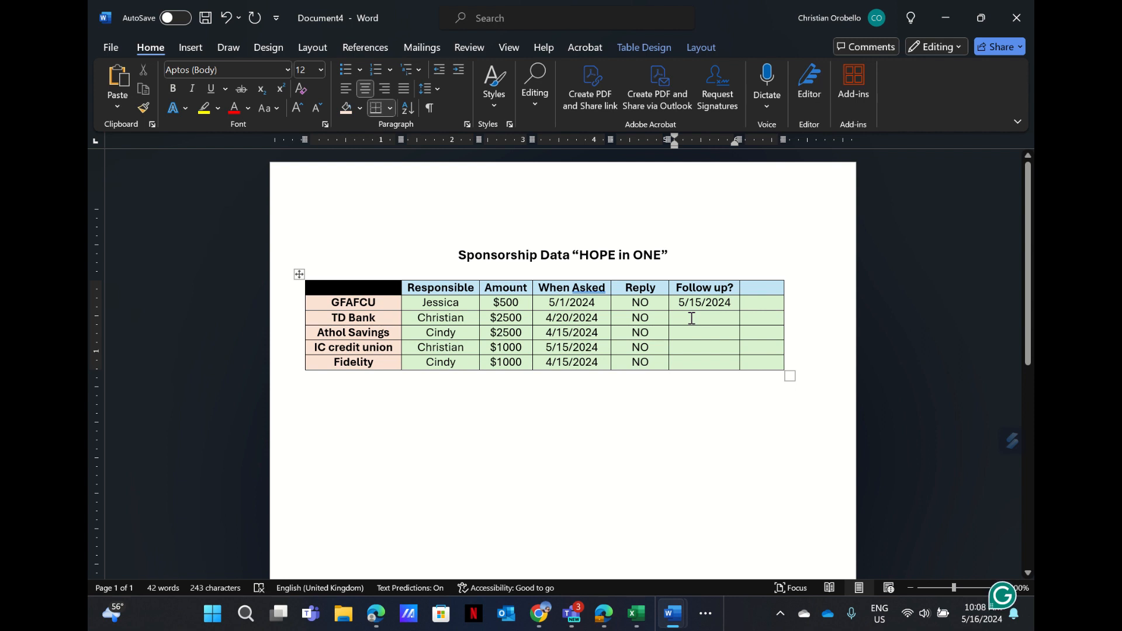
type("NANA")
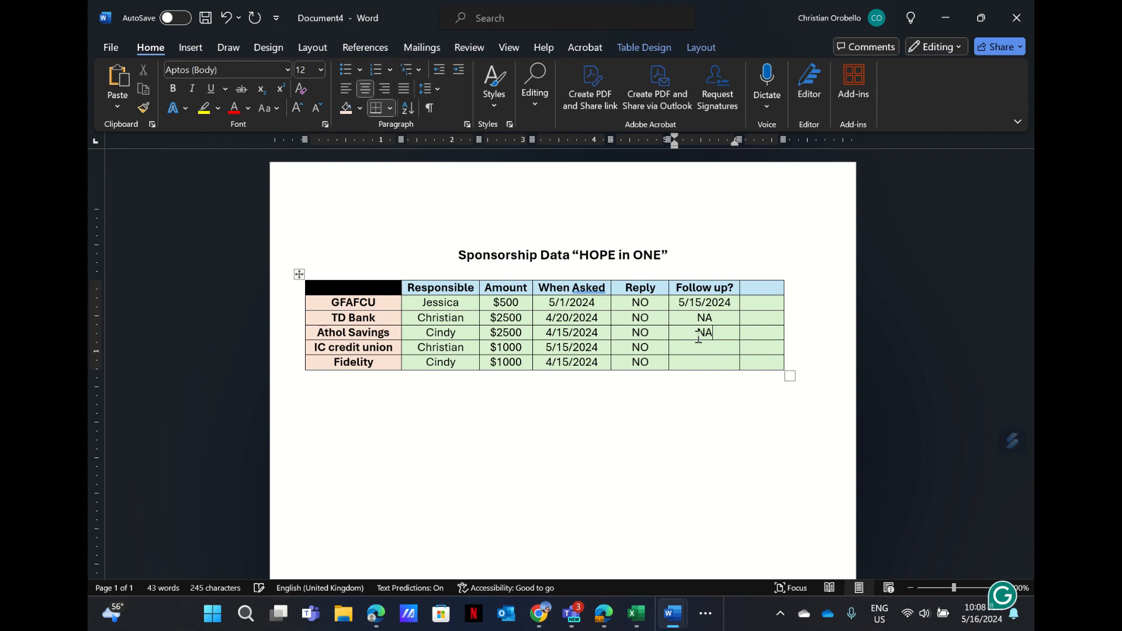
left_click(703, 350)
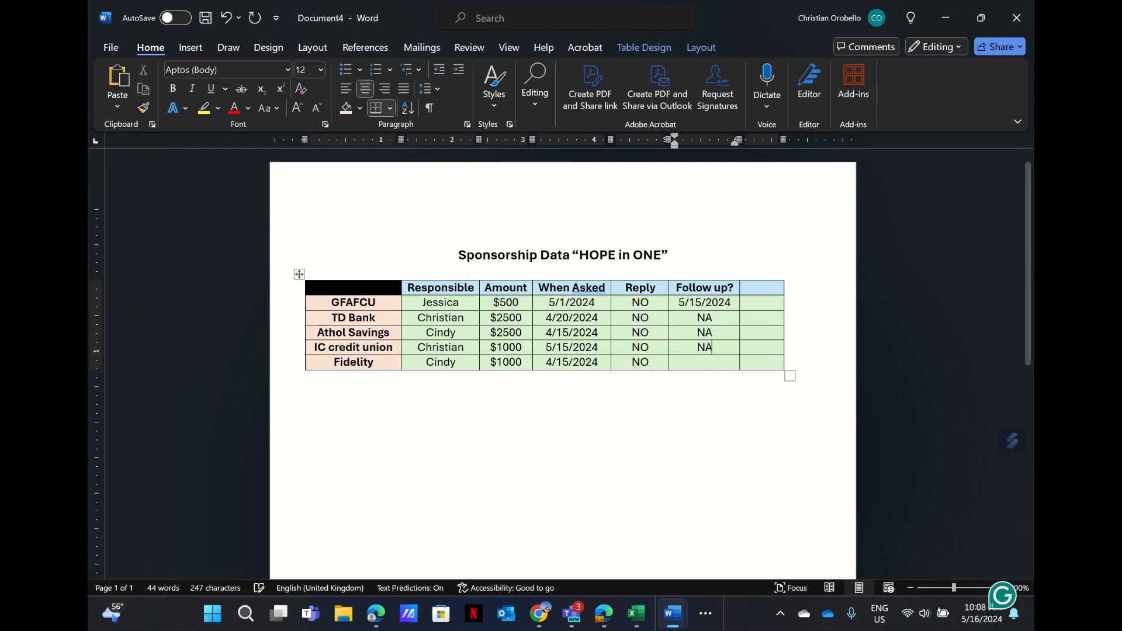
type("NA")
left_click(705, 363)
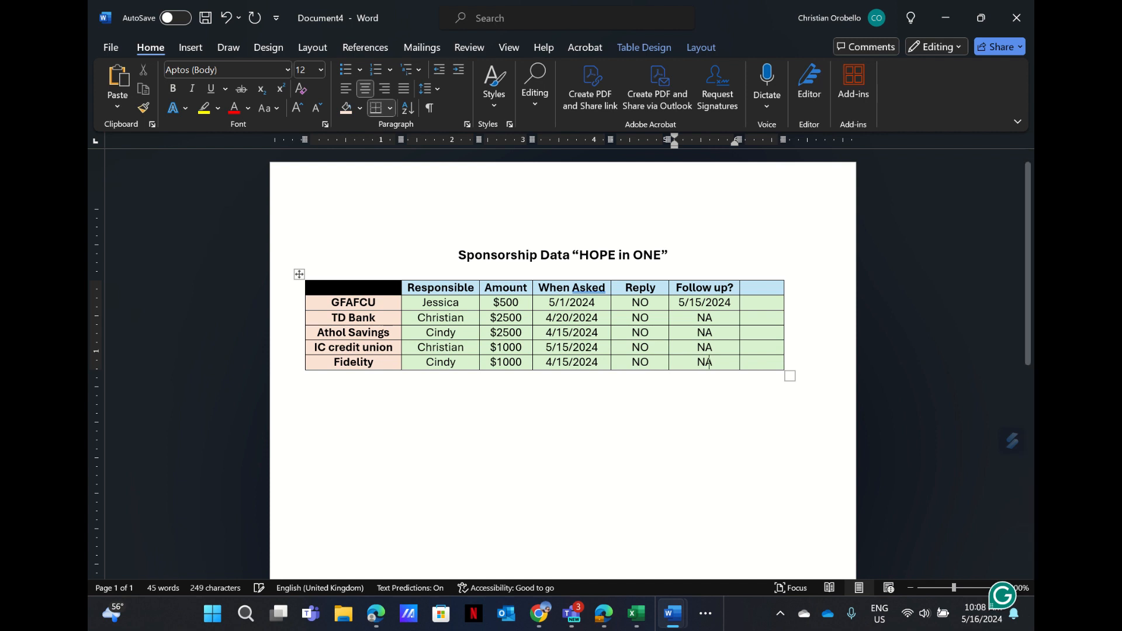
type("NA")
key("Up")
key("Up")
key("Up")
key("Up")
key("Up")
key("Up")
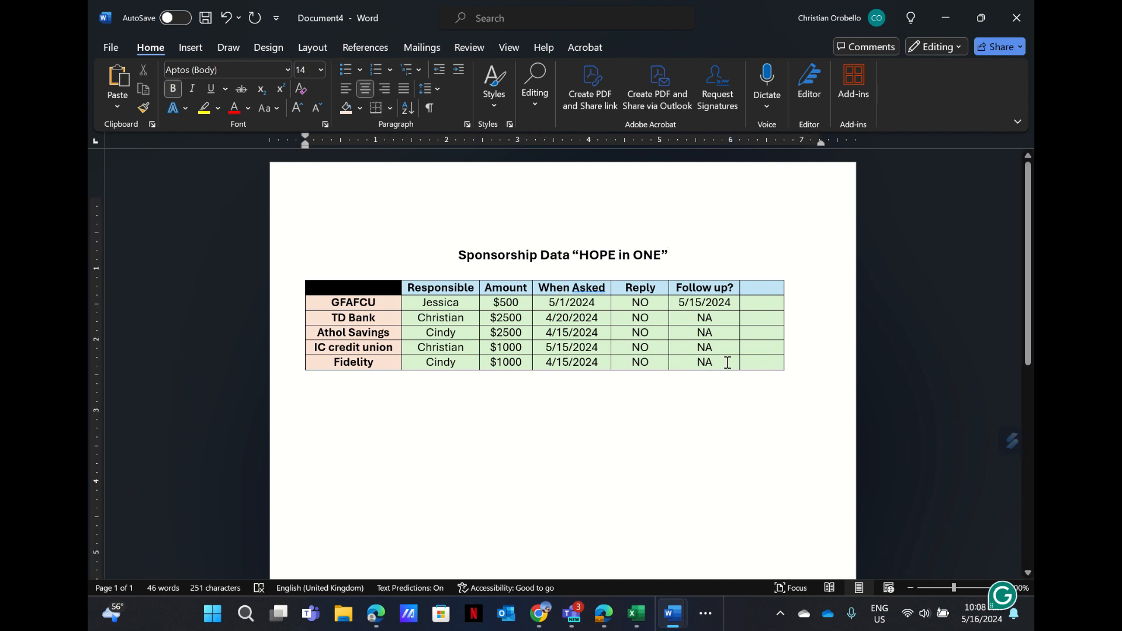
Step: Enter "Result" as the header of the seventh table column
left_click(757, 288)
type("Result")
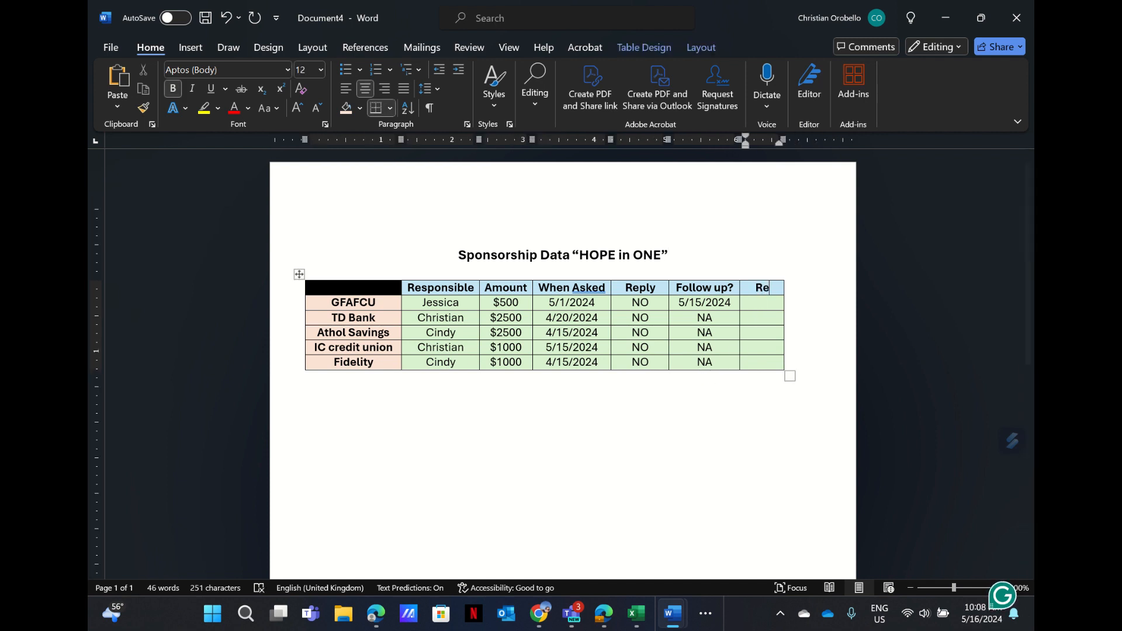
left_click(753, 302)
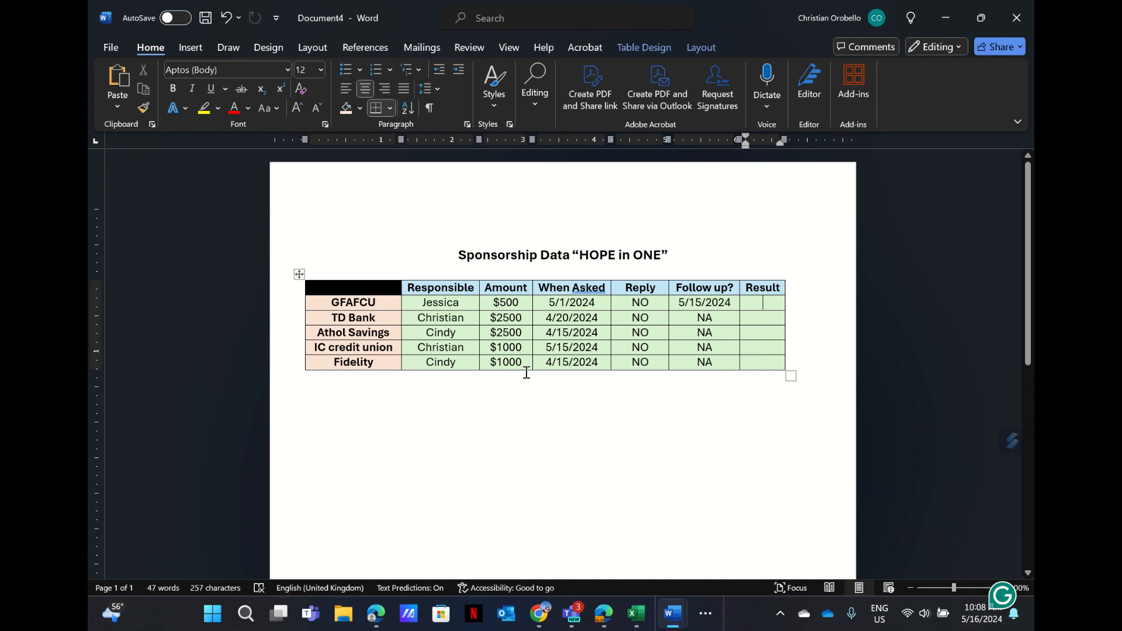
left_click_drag(323, 363, 759, 374)
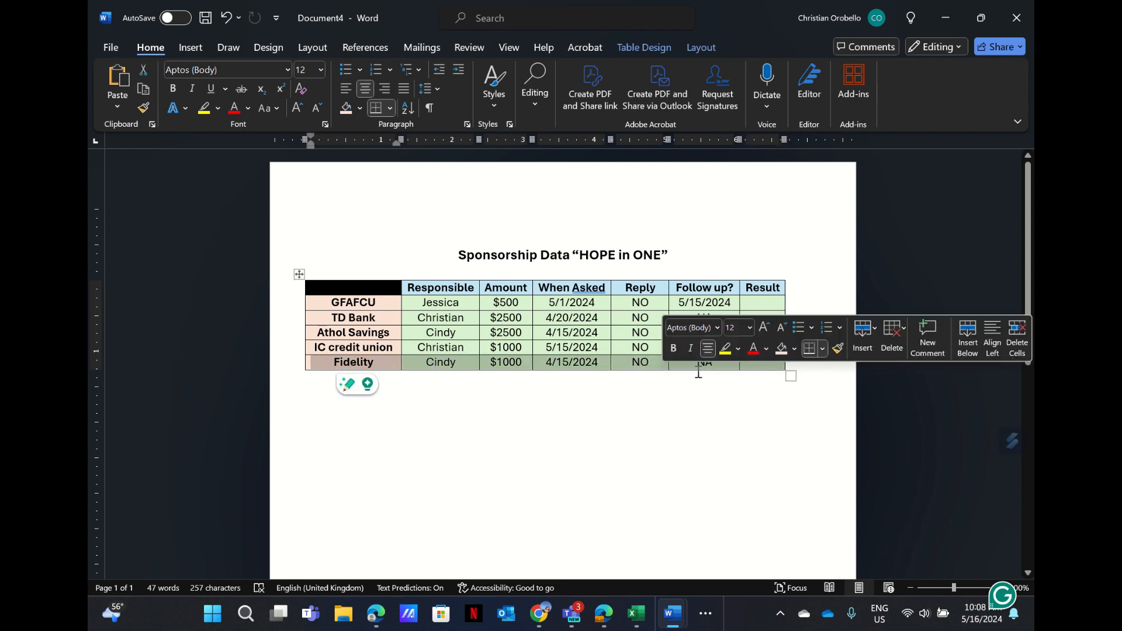
left_click(873, 332)
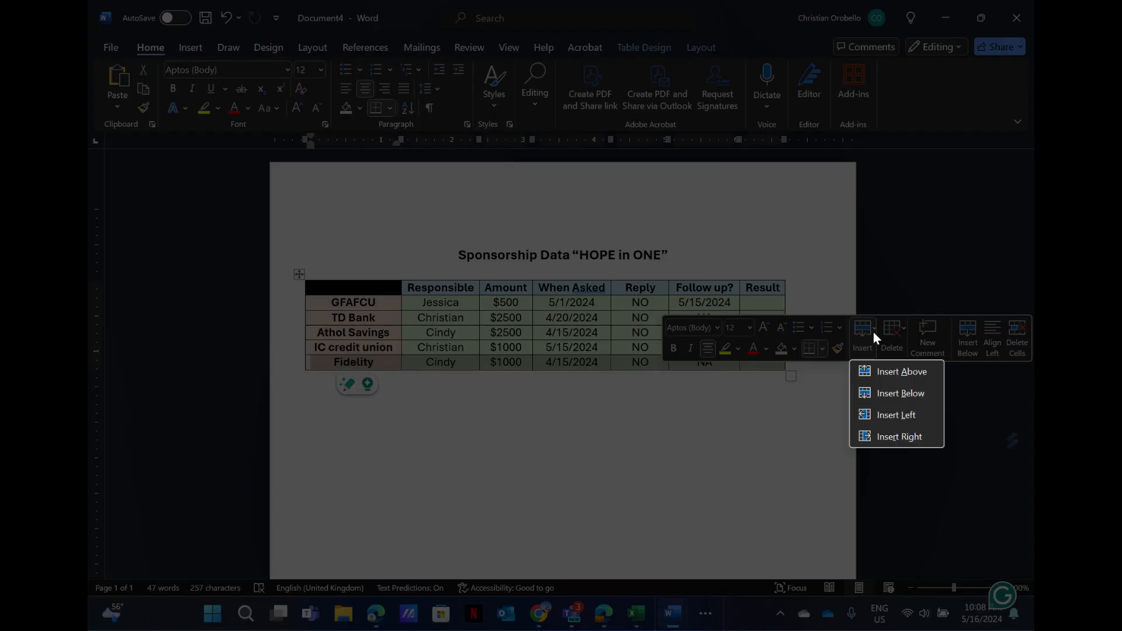
left_click(696, 431)
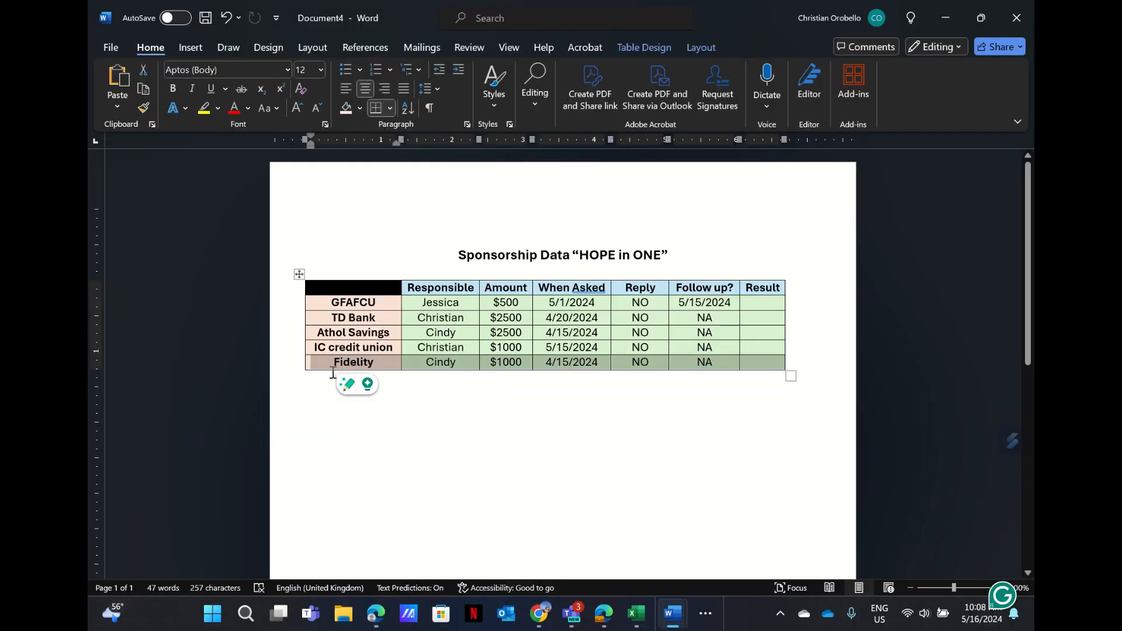
left_click(191, 49)
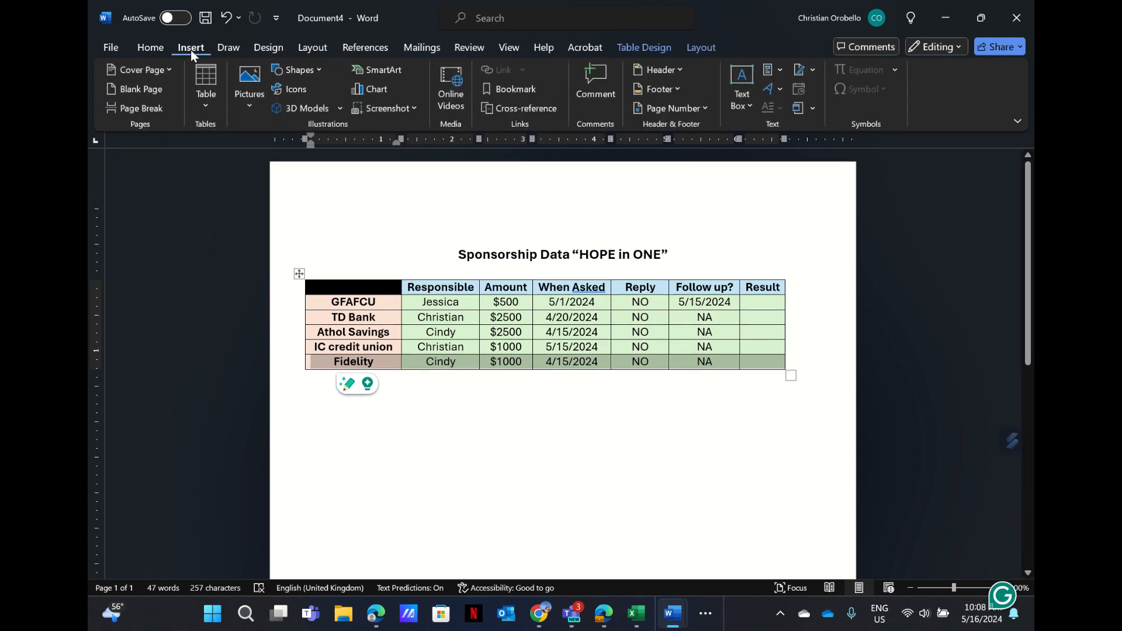
left_click(220, 106)
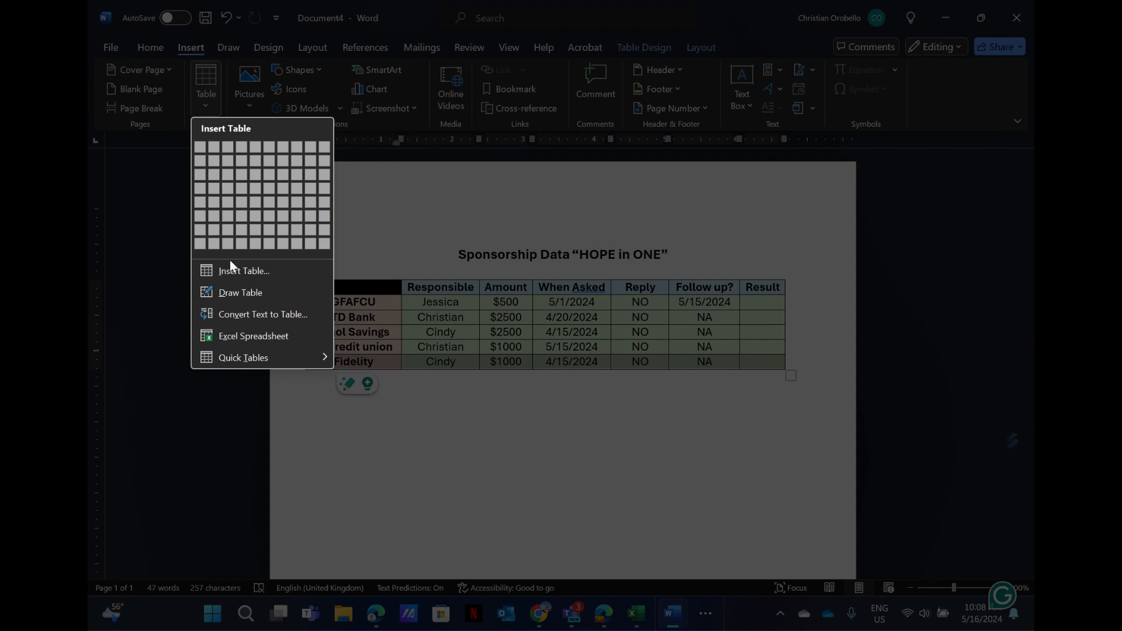
left_click(388, 240)
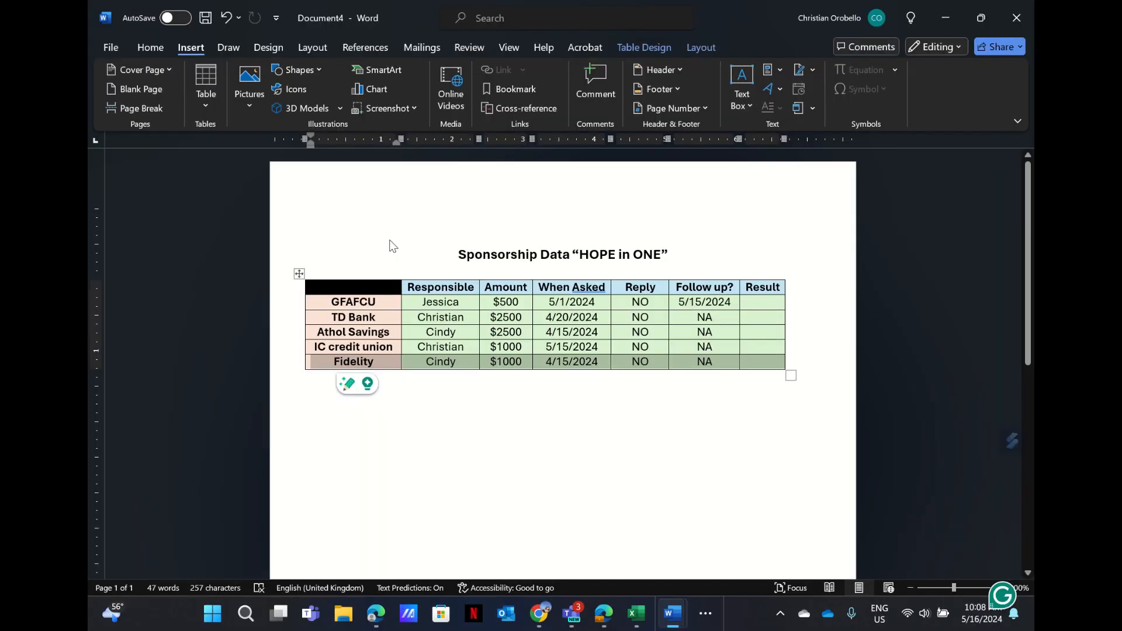
Step: Insert an empty table row below the Fidelity row
right_click(551, 367)
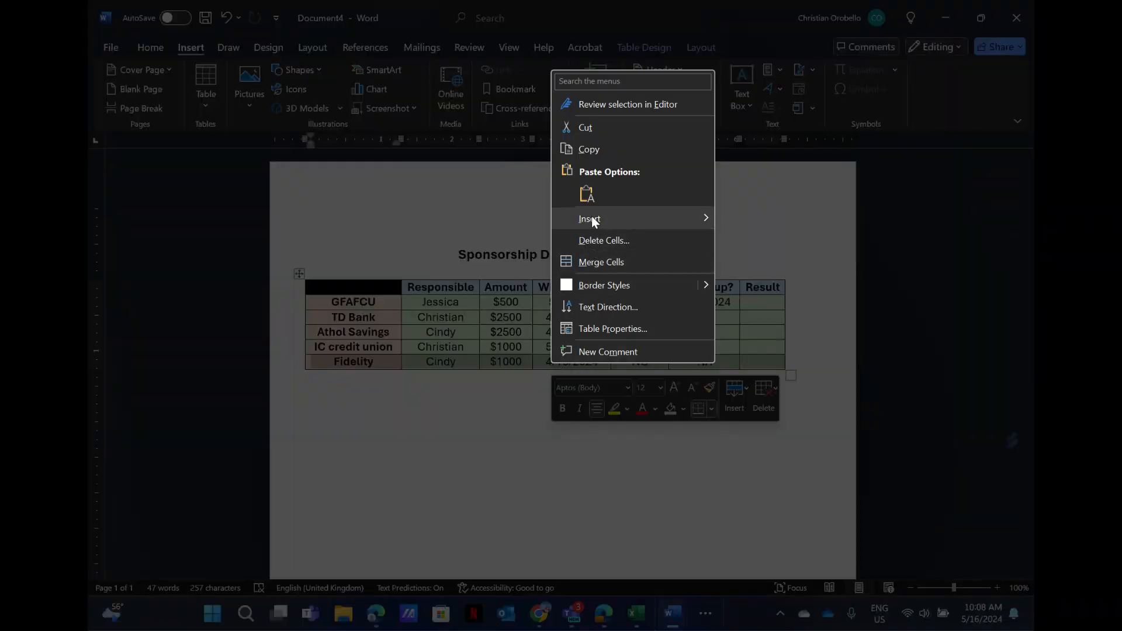
mouse_move(598, 219)
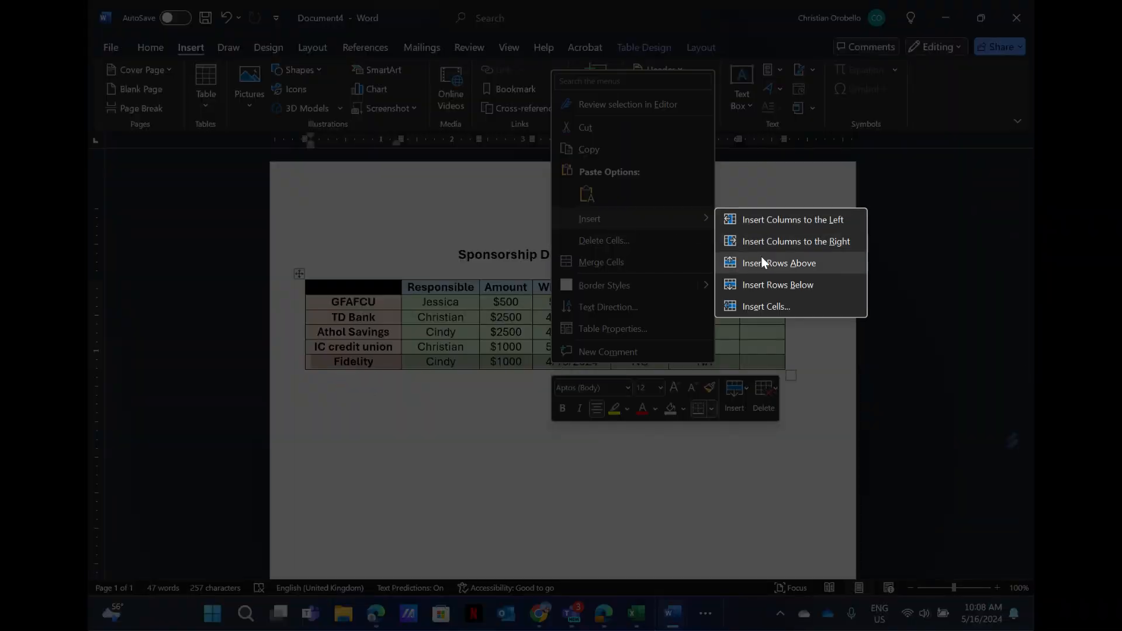
left_click(765, 284)
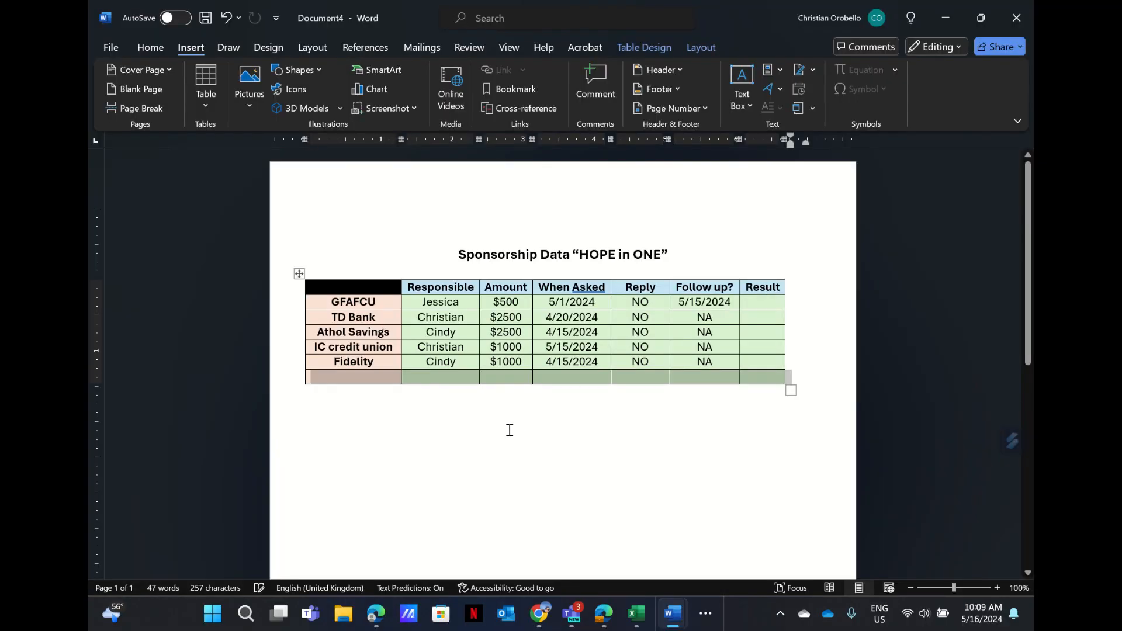
Step: Enter "Workers Credit" as the sponsor in the new row, with the responsible person's first name and the amount 0
left_click(345, 377)
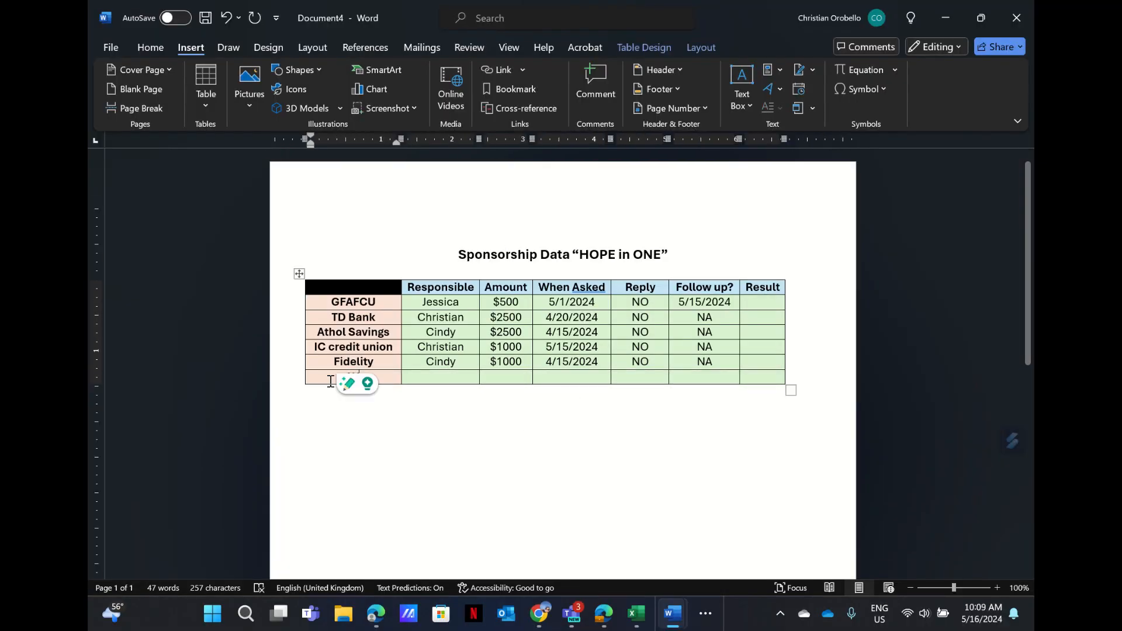
type("Workers Cred")
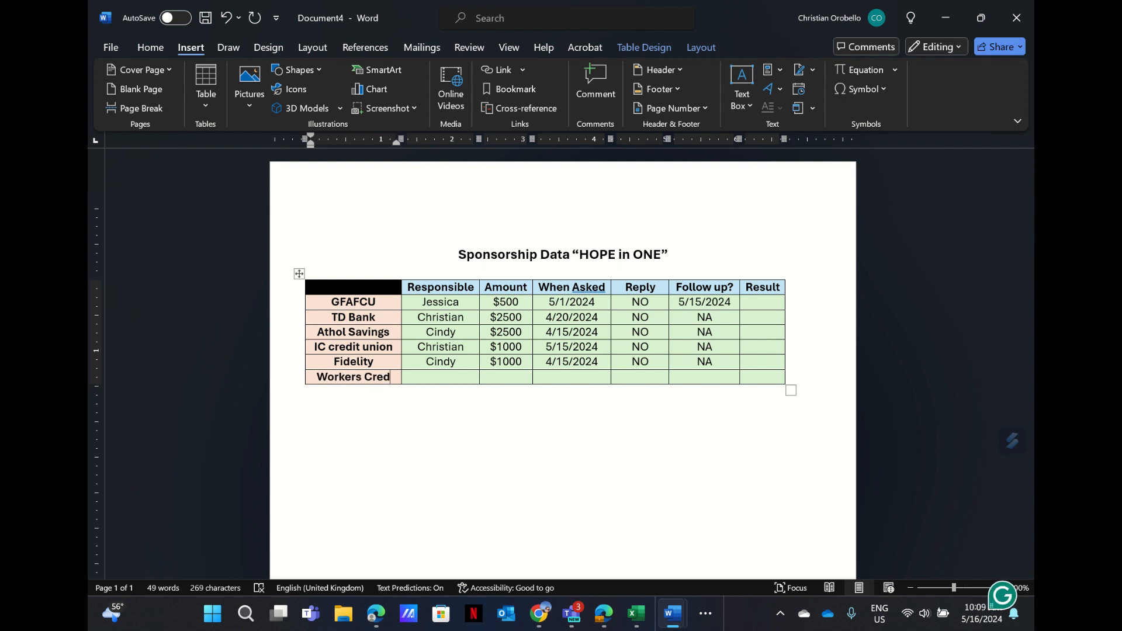
type("it")
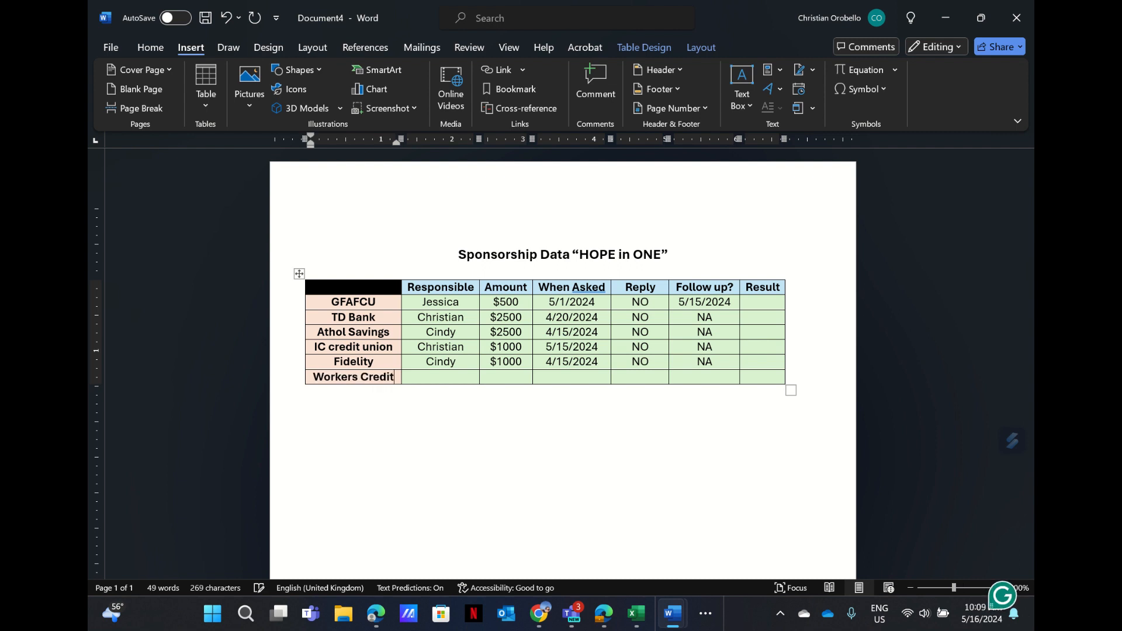
left_click(444, 377)
type("Jessica")
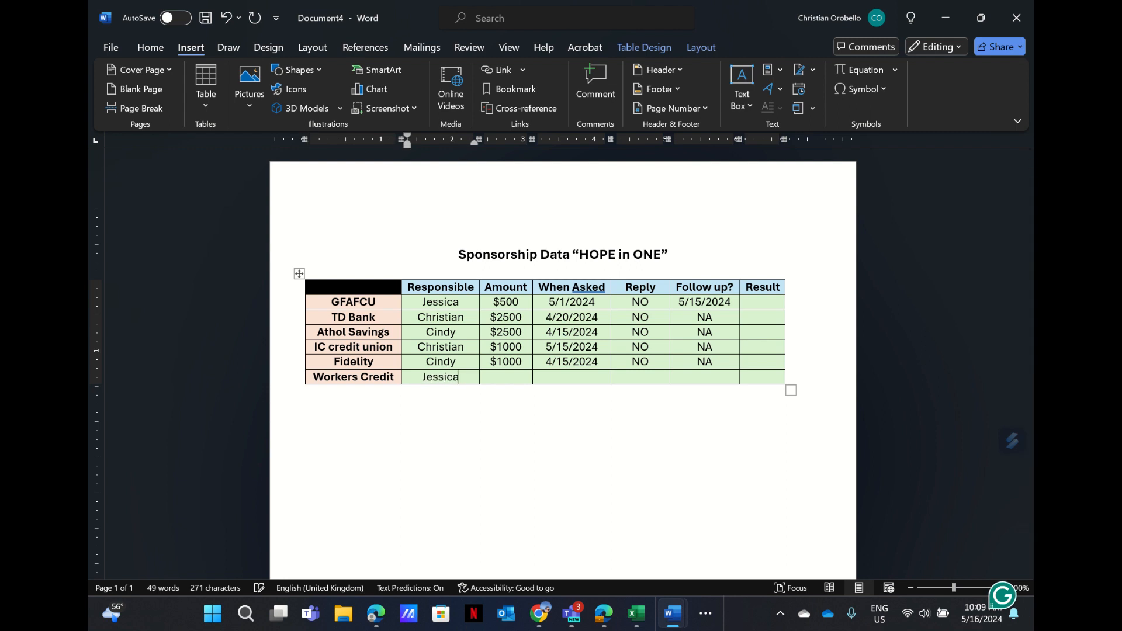
left_click(493, 380)
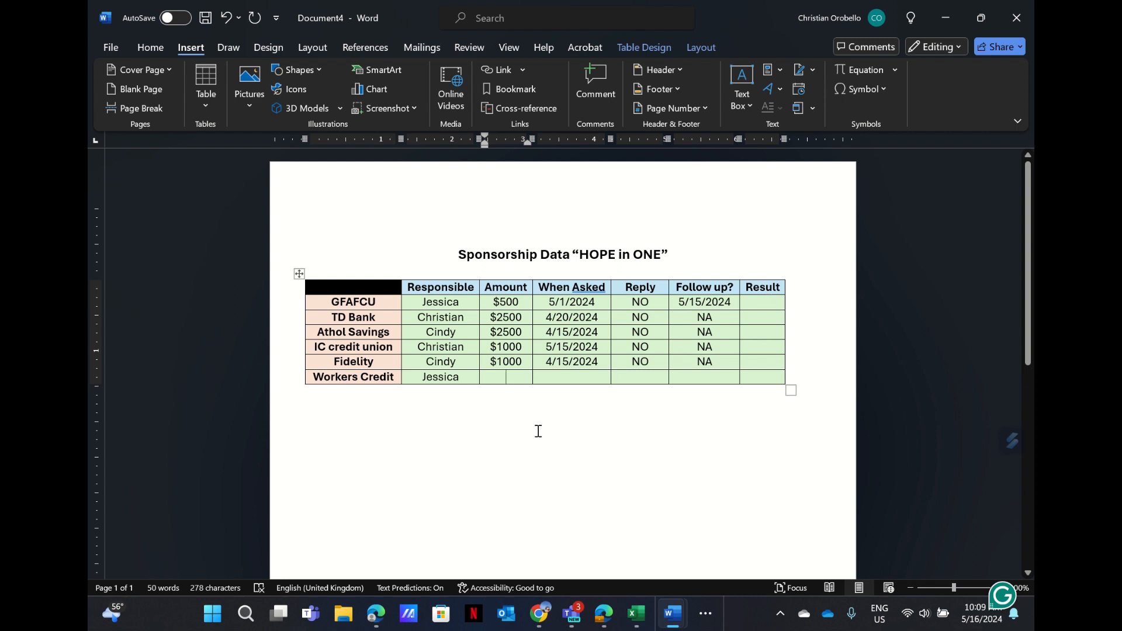
type("0")
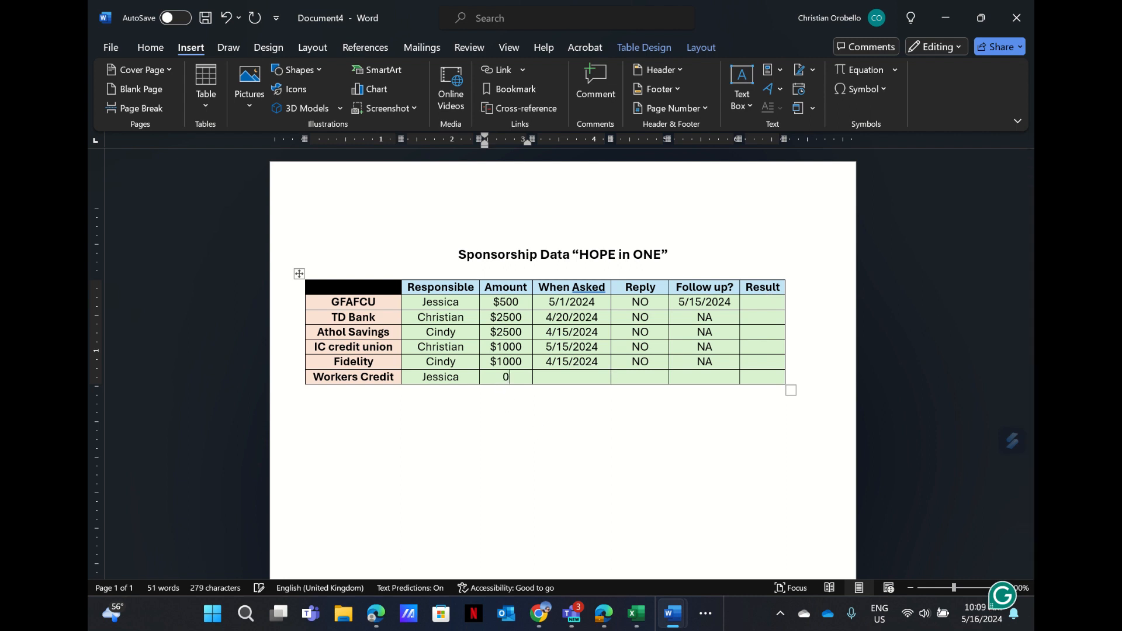
Step: Fill the When Asked, Reply, Follow up? and Result cells of the Workers Credit row with "na"
left_click(556, 382)
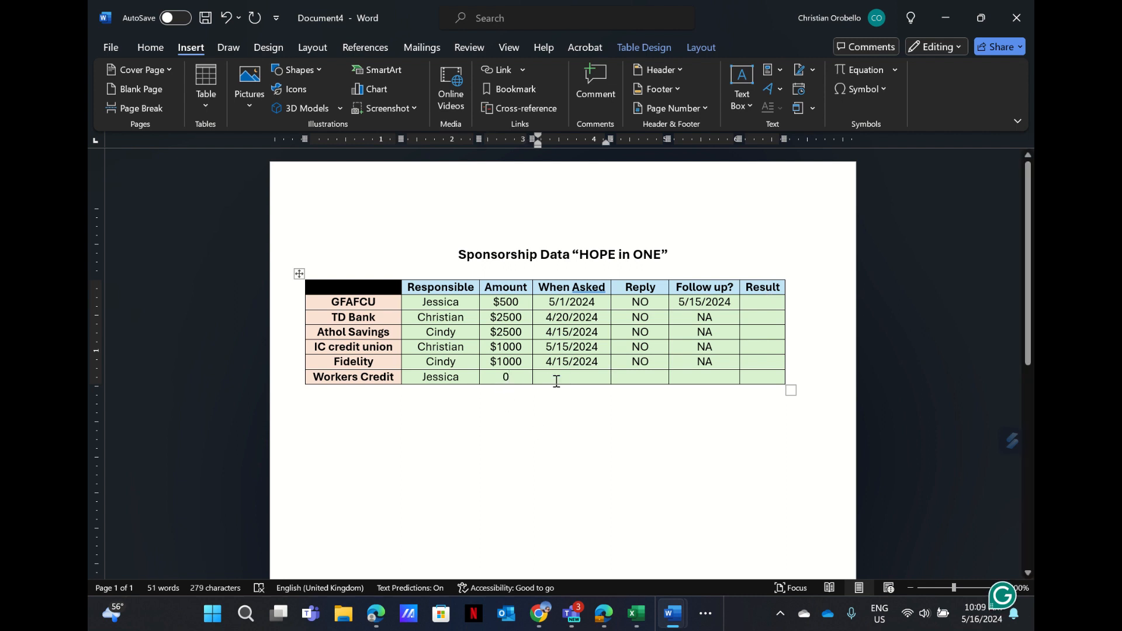
type("na")
key("Tab")
type("na")
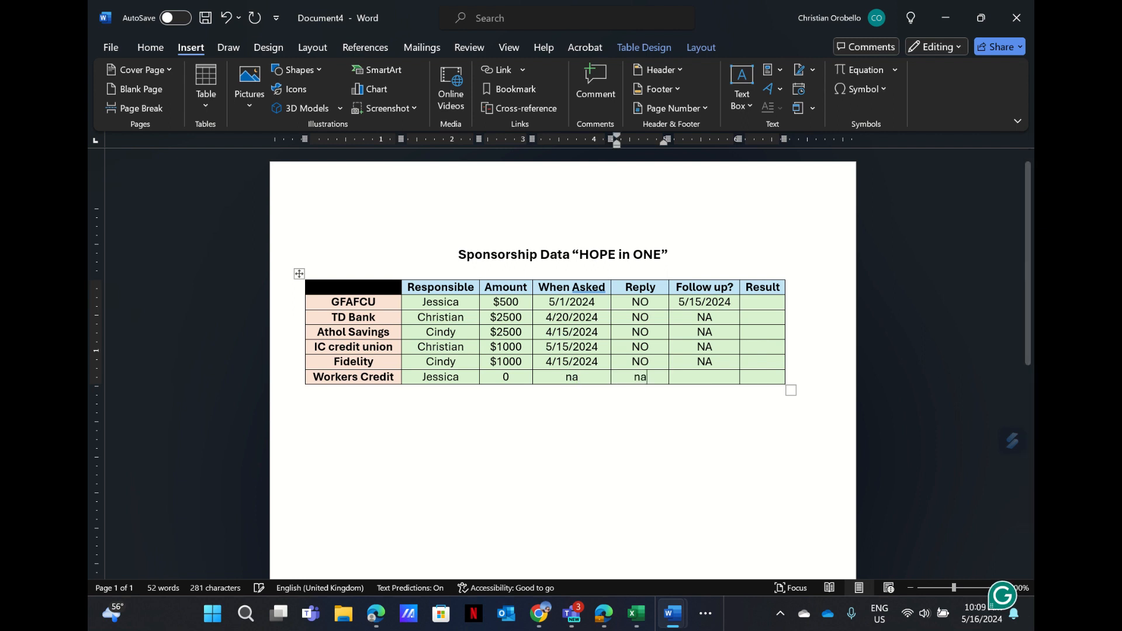
left_click(708, 379)
type("na")
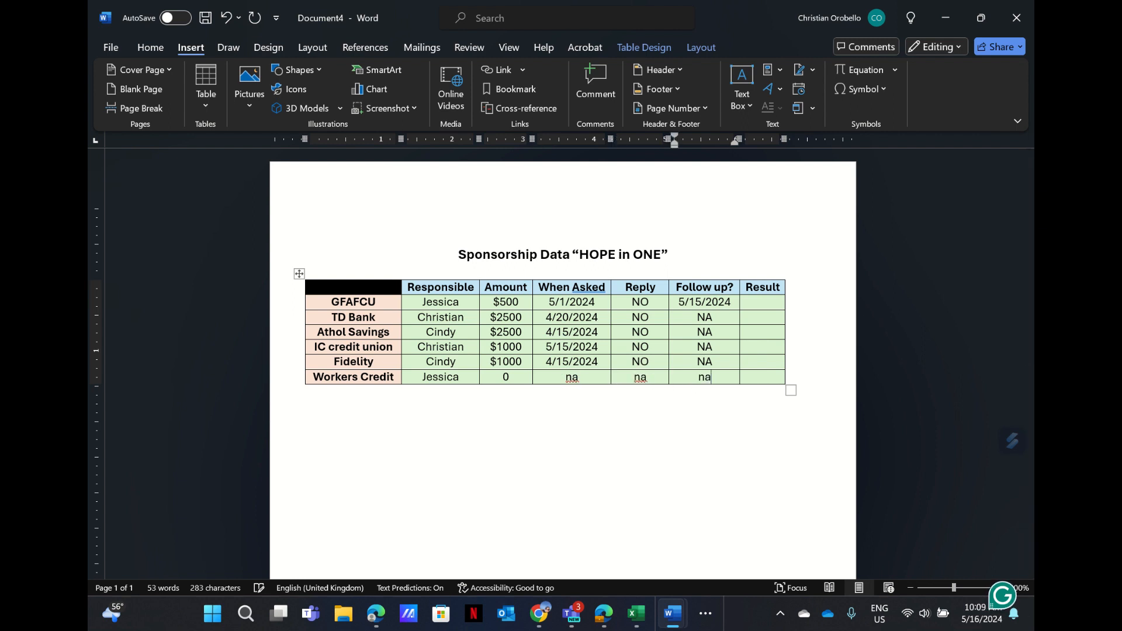
left_click(754, 379)
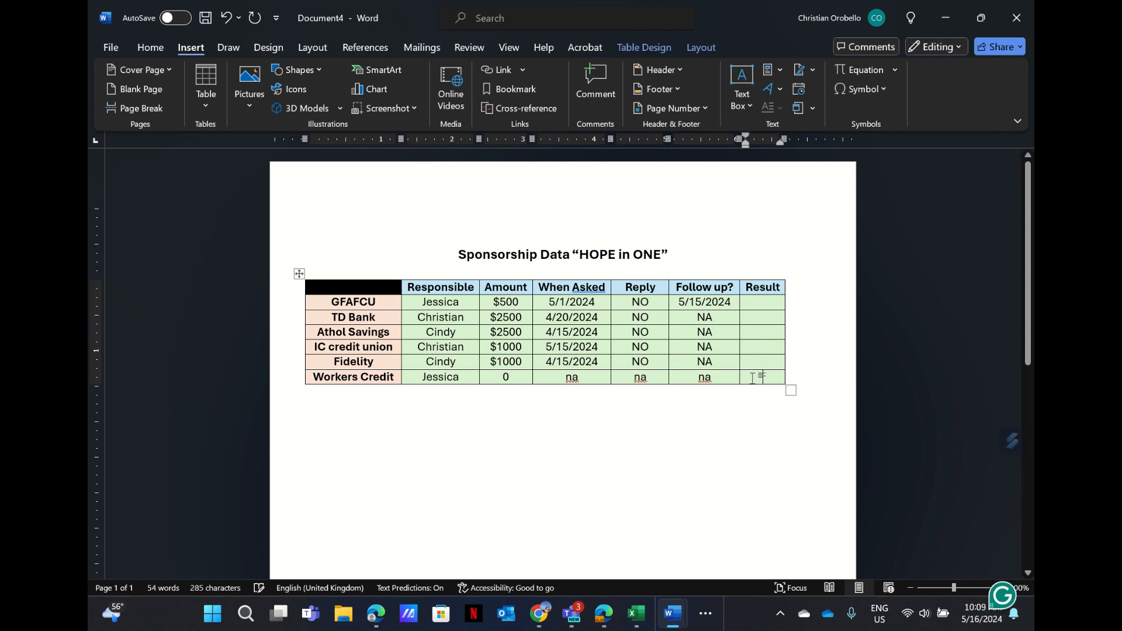
type("na")
left_click(676, 452)
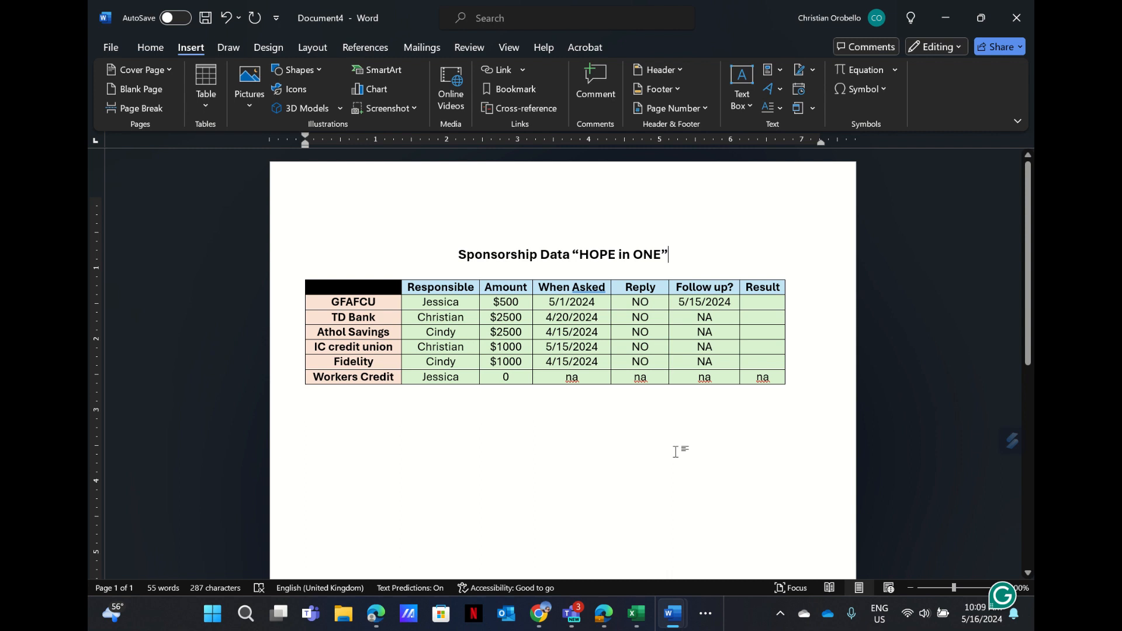
Step: Place the text cursor at the start of the "Sponsorship Data" title
key("Left")
key("Left")
key("Left")
key("Left")
key("Left")
key("Left")
key("Left")
key("Left")
key("Left")
key("Left")
key("Left")
key("Left")
key("Left")
key("Left")
key("End")
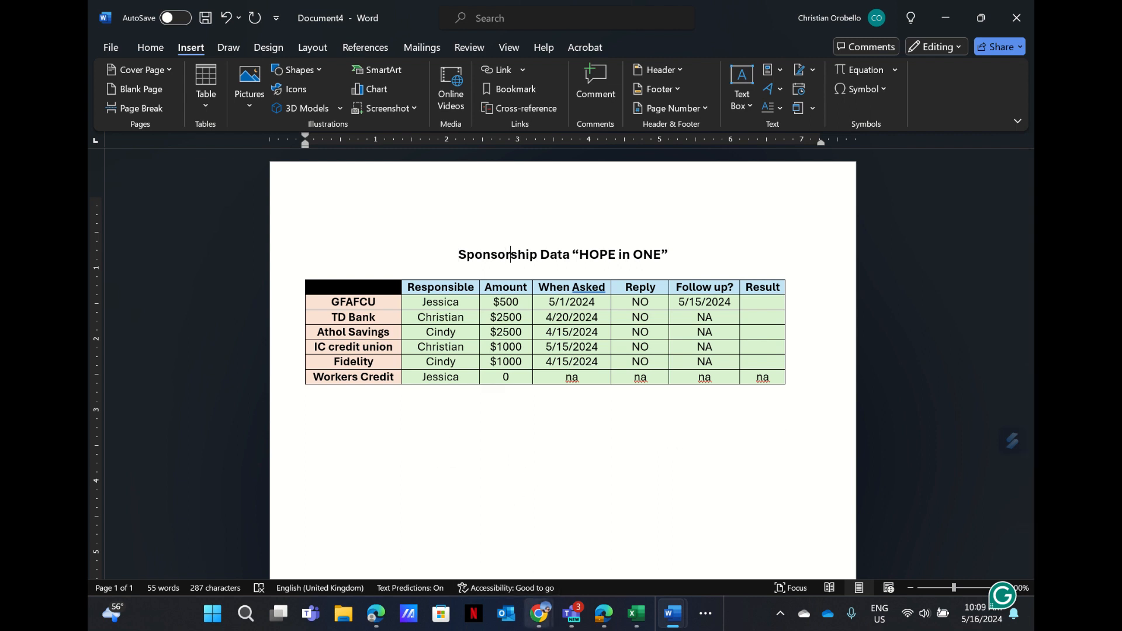
Step: Copy the Teach ICT table image from Chrome's "tables of information" image results and paste it at the start of the Word document's title
mouse_move(539, 614)
left_click(595, 547)
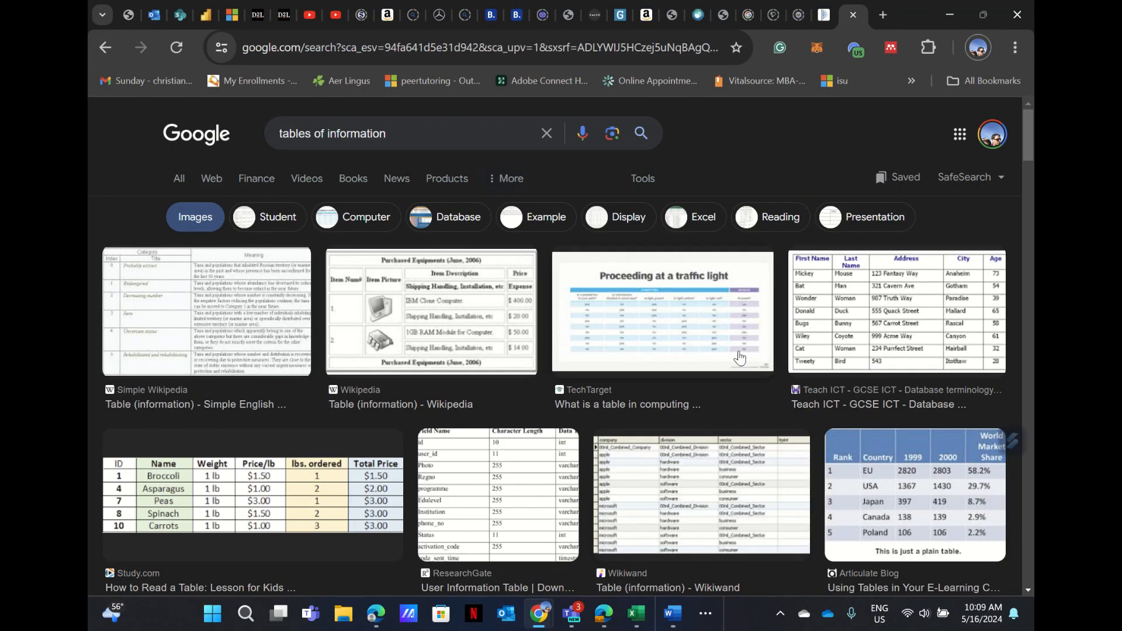
left_click(858, 315)
right_click(842, 320)
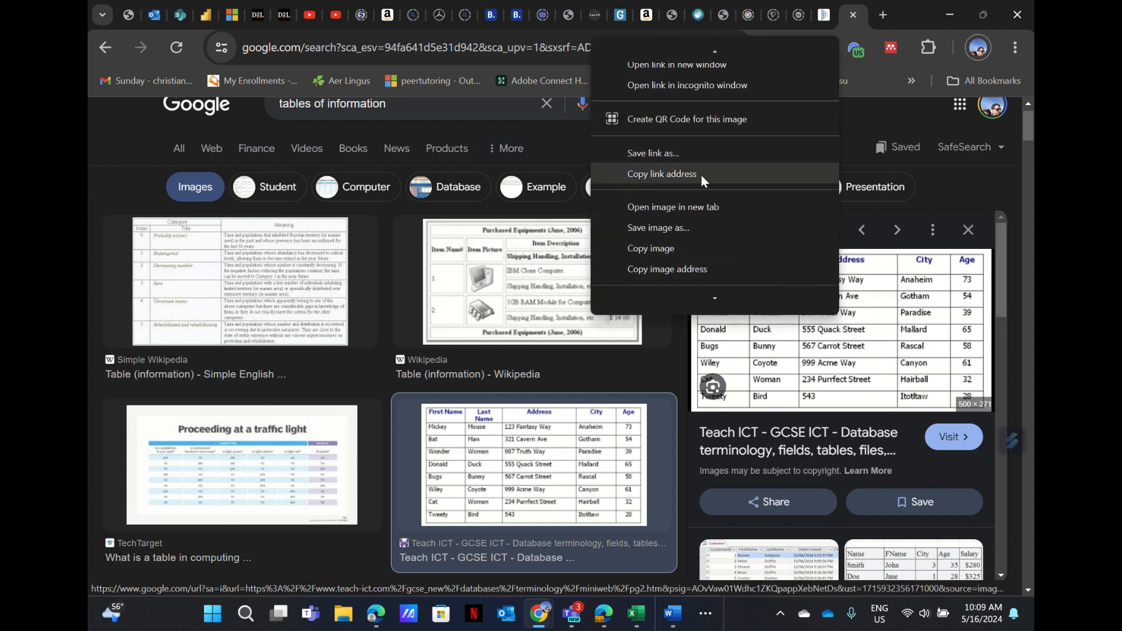
left_click(699, 249)
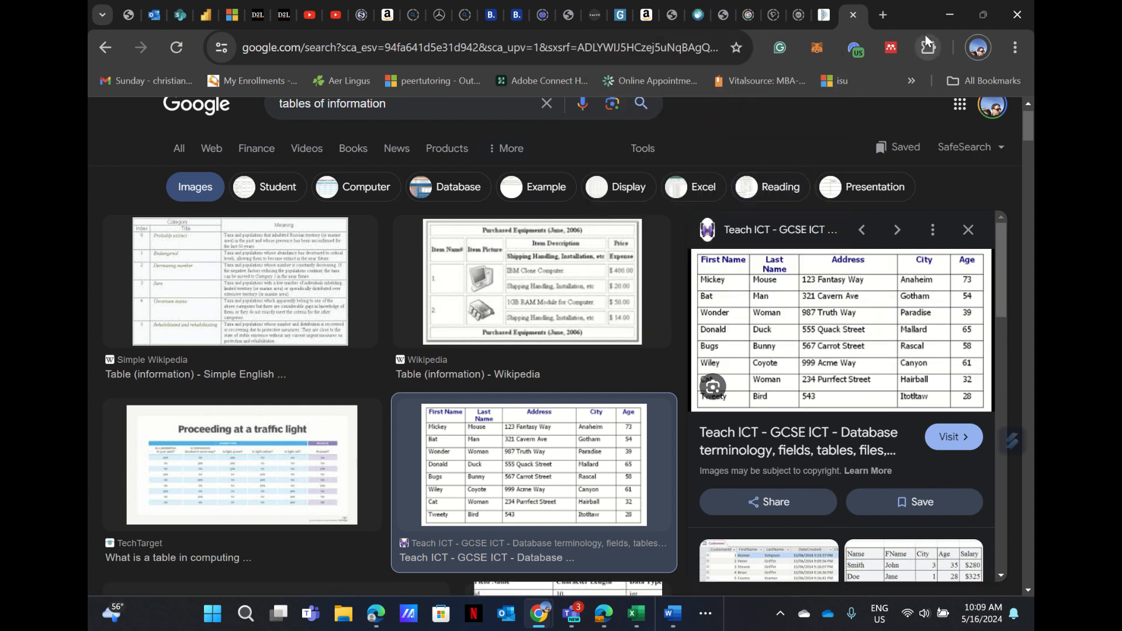
left_click(945, 9)
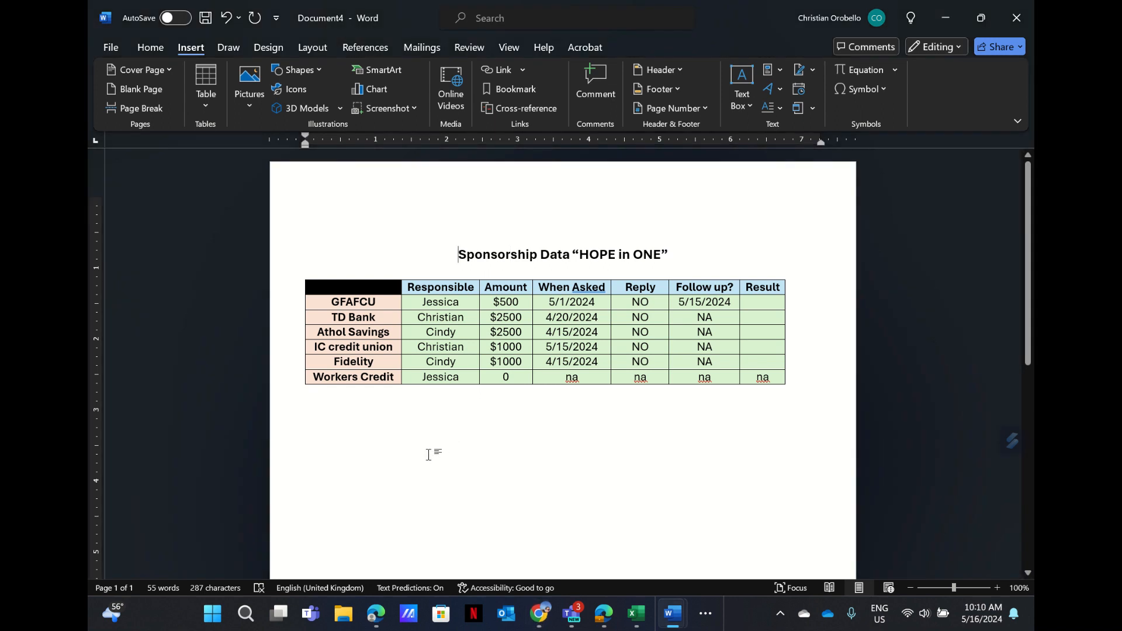
key("ctrl+v")
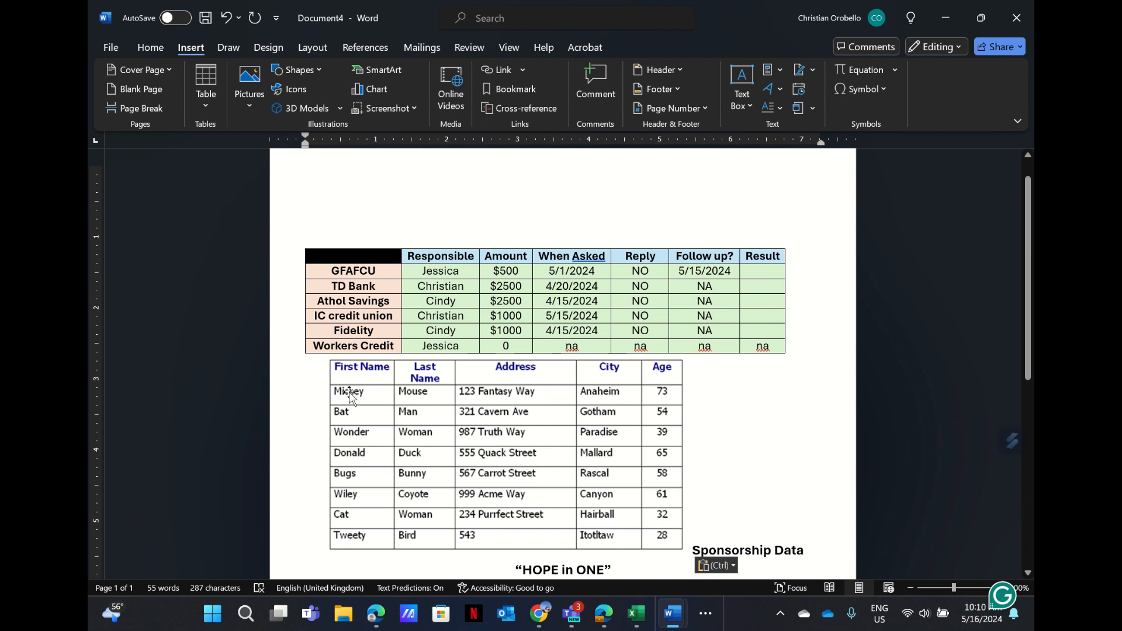
Step: Undo the paste of the table image at the start of the document's title
left_click(226, 18)
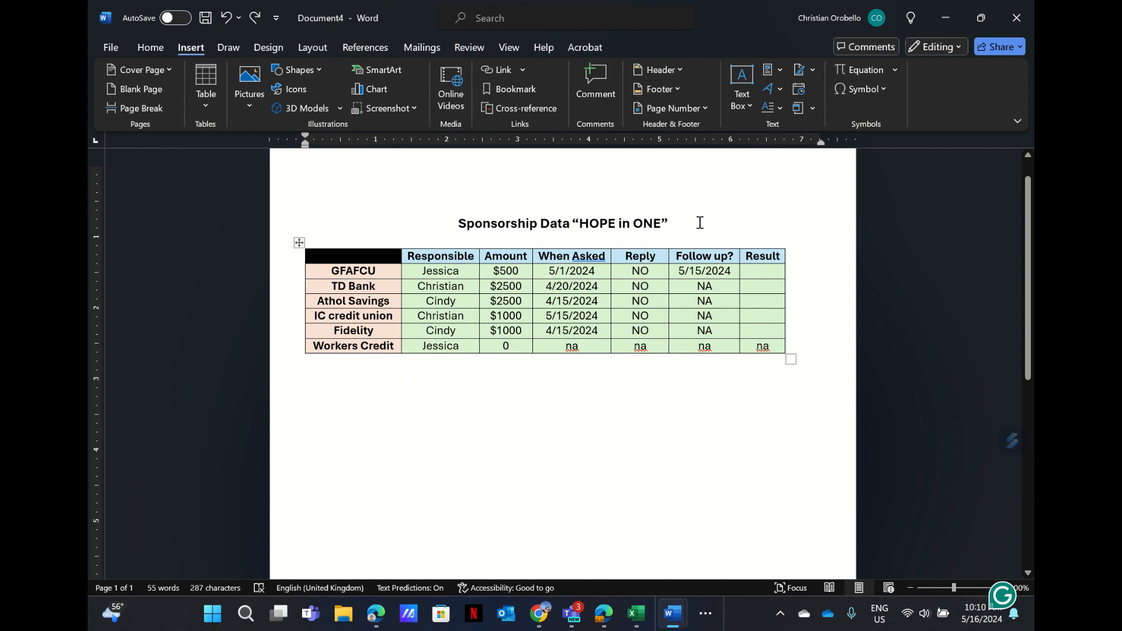
key("Return")
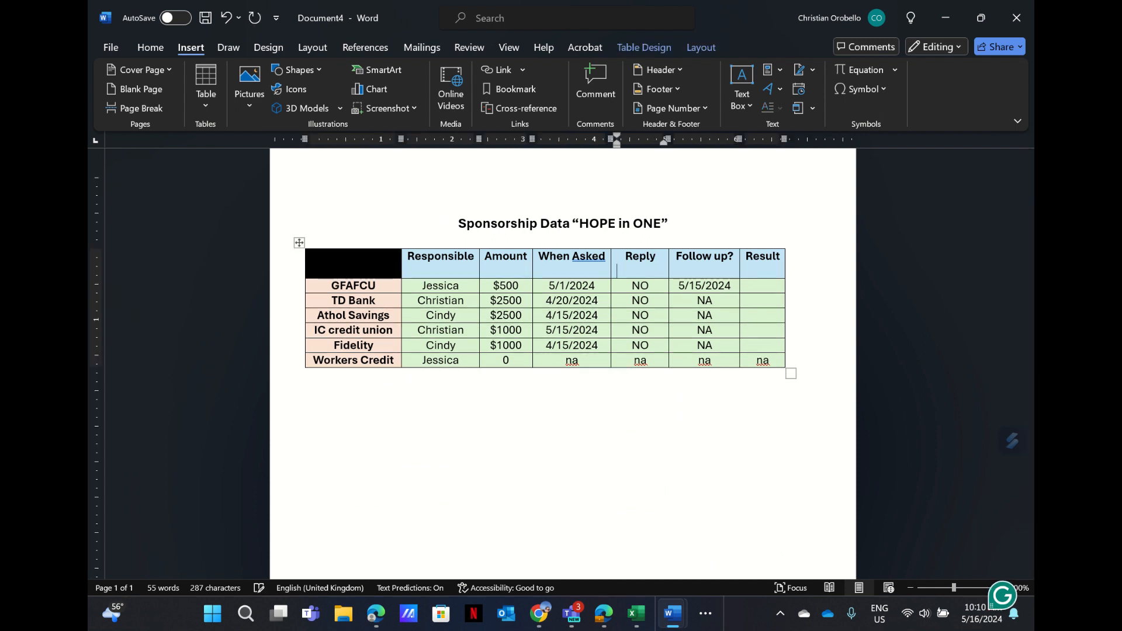
key("BackSpace")
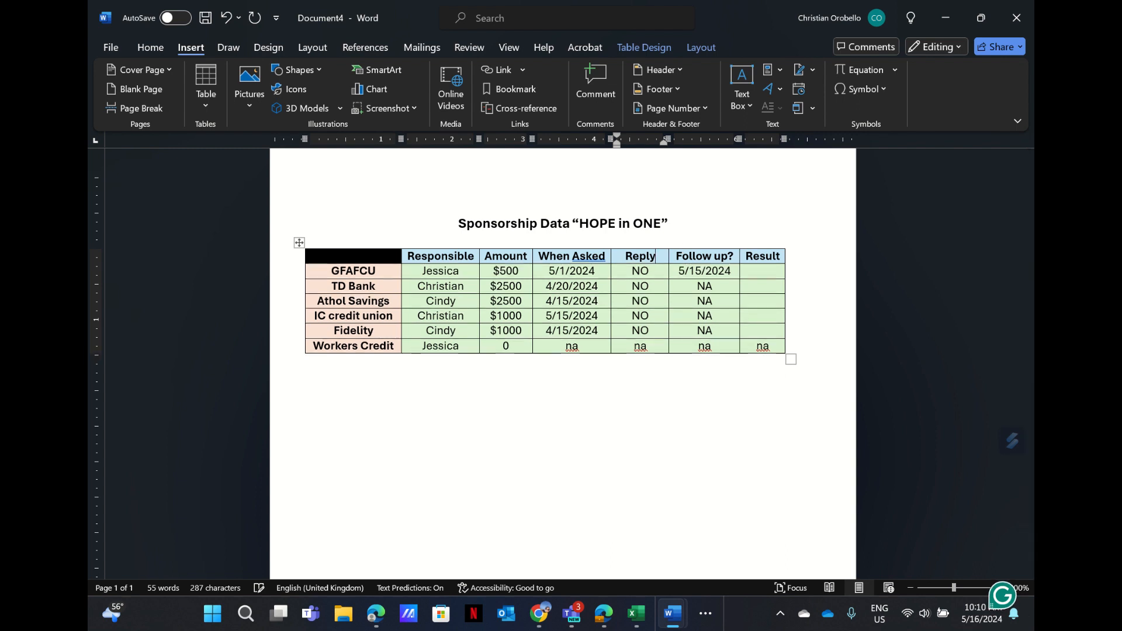
Step: Paste the copied table image into the blank area below the sponsorship table
left_click(618, 429)
key("Home")
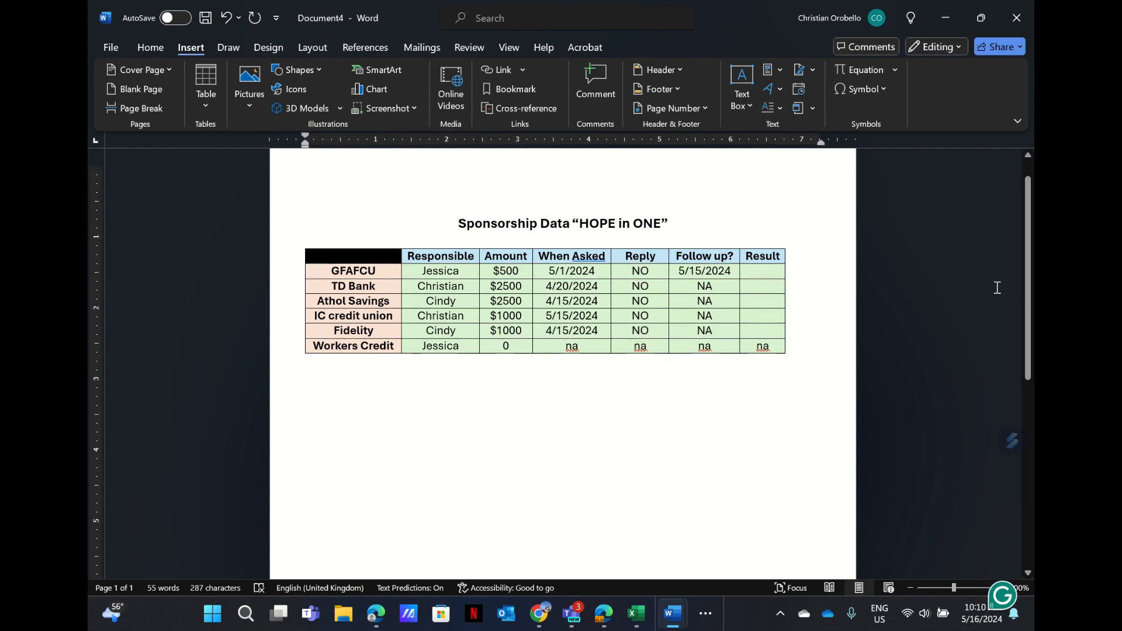
left_click_drag(1031, 284, 1030, 331)
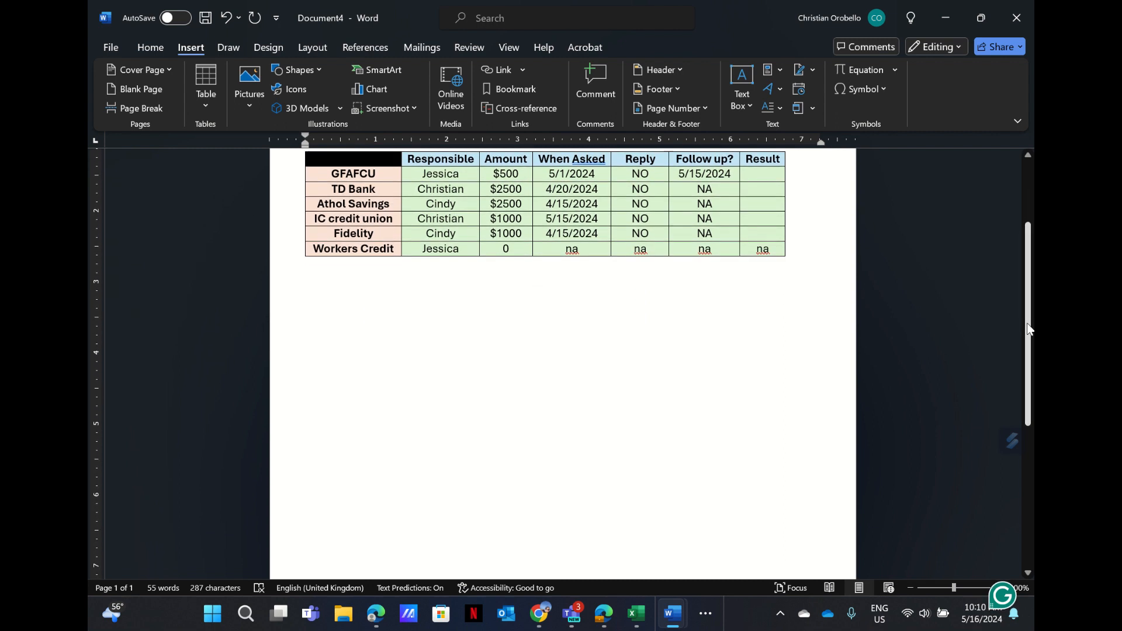
left_click(503, 332)
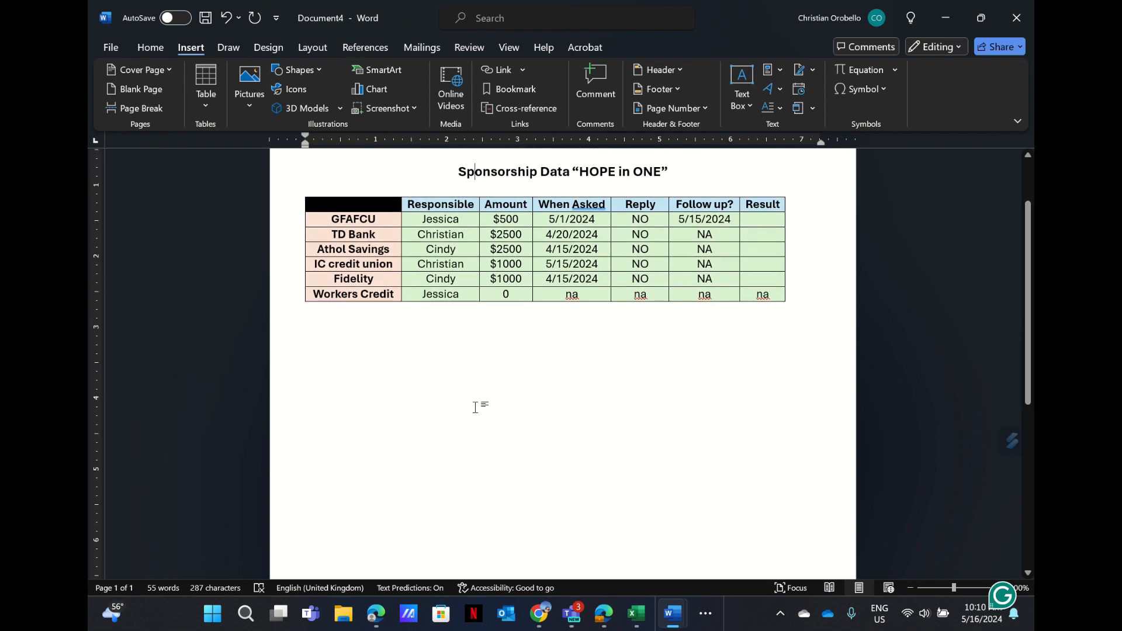
left_click(708, 176)
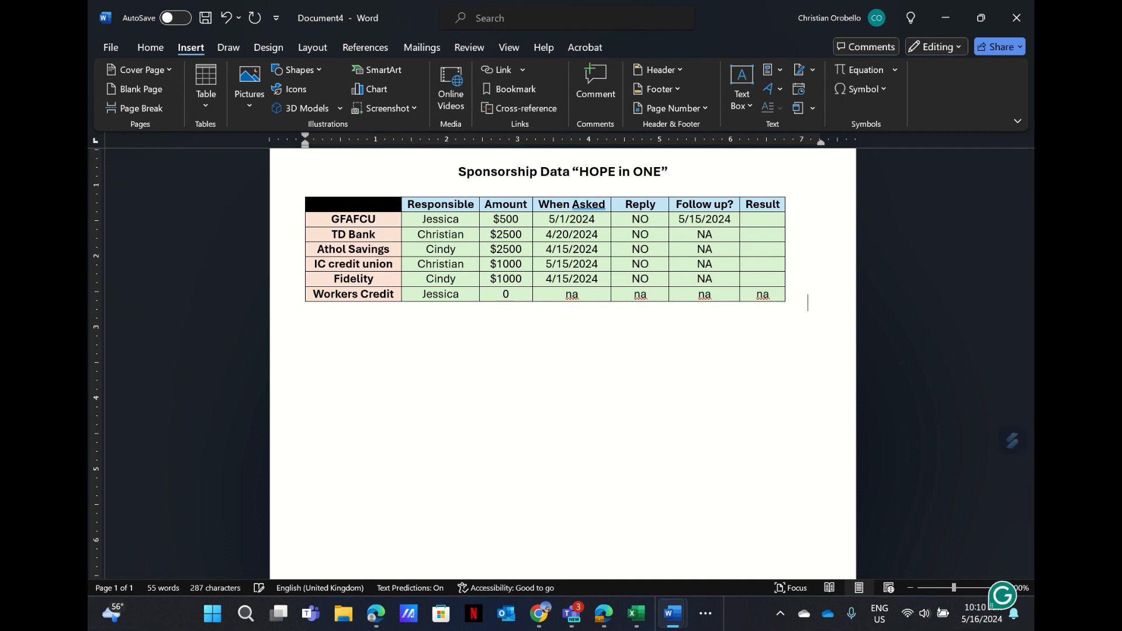
key("ctrl+v")
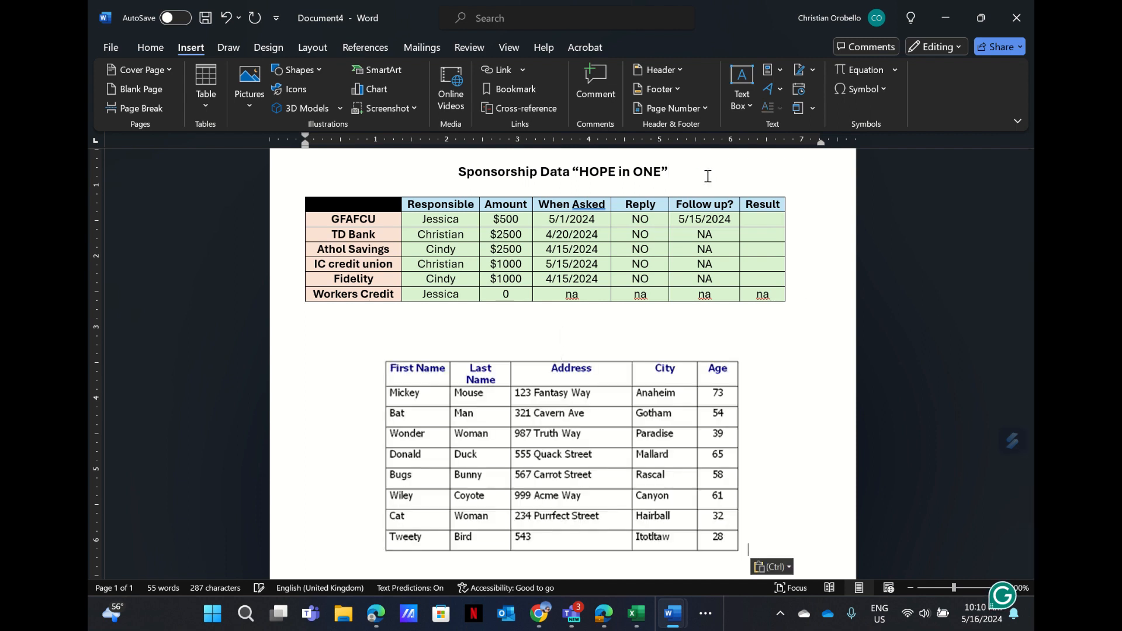
Step: Move the pasted table image up, closer to the bottom of the sponsorship table
left_click(608, 330)
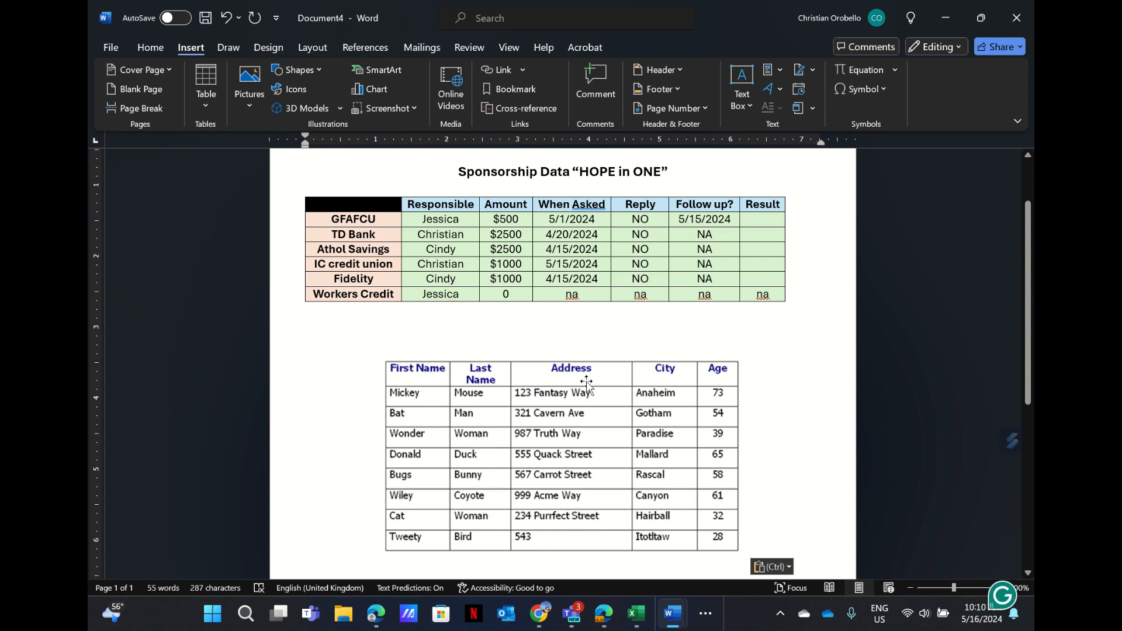
left_click(478, 380)
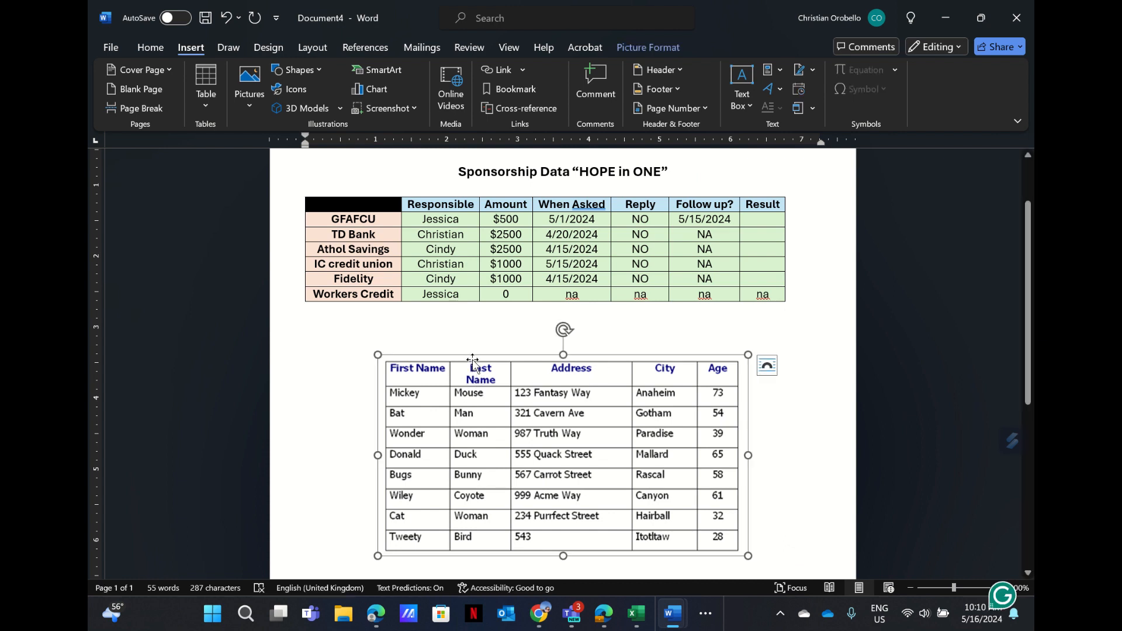
left_click_drag(471, 354, 413, 349)
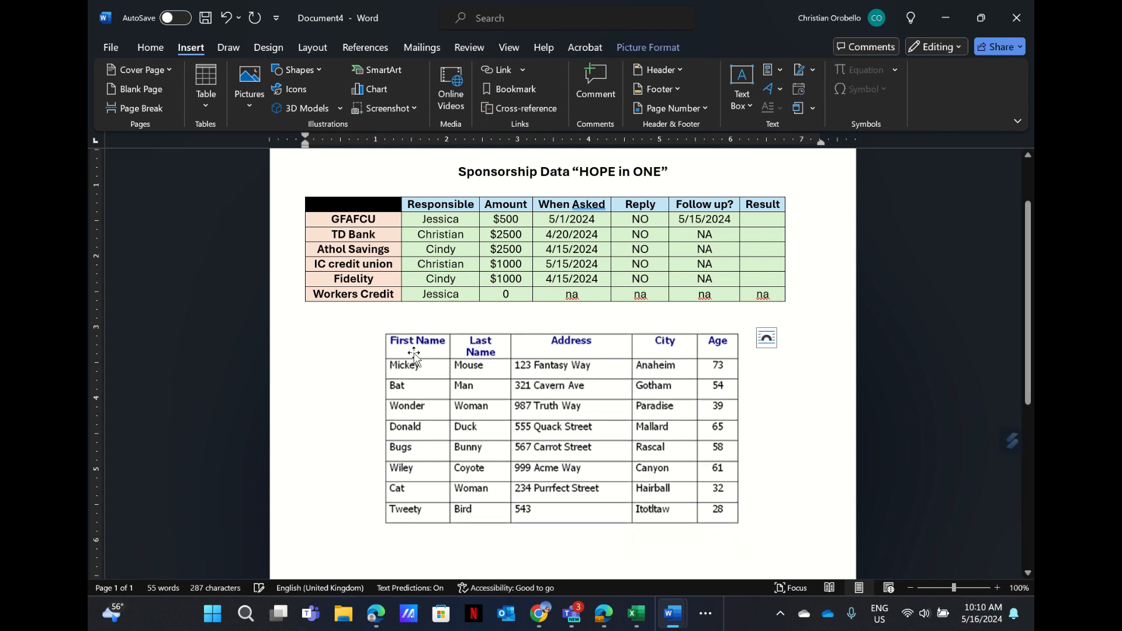
left_click(434, 557)
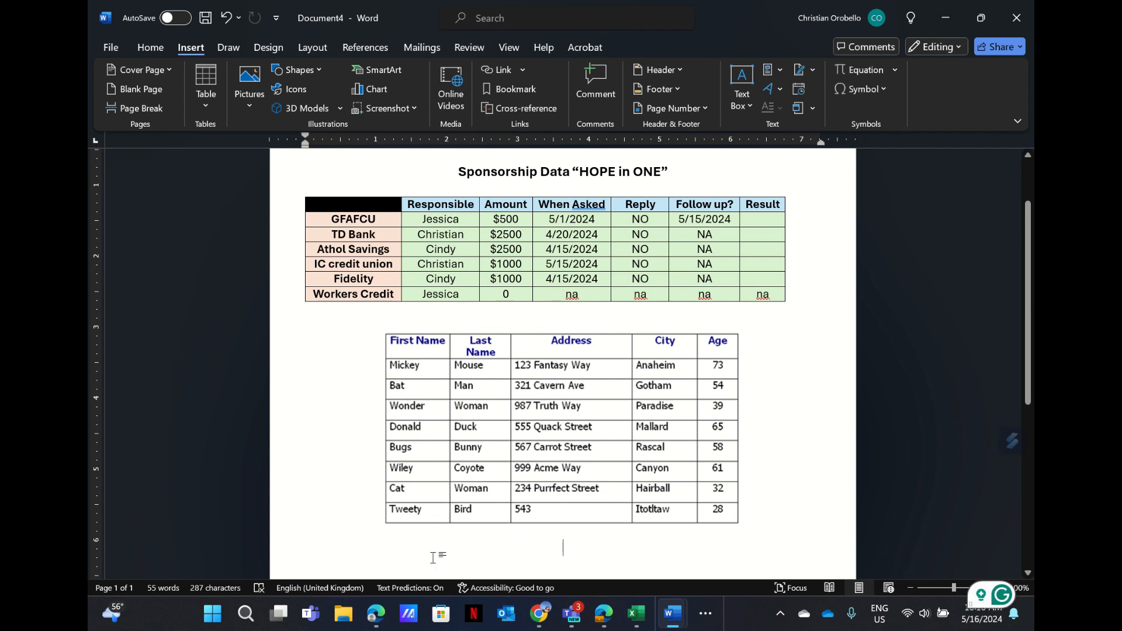
Step: Draw a text box about 5.6" wide and 2.53" high below the table image and paste the same image inside it
scroll(1024, 359, "down", 2)
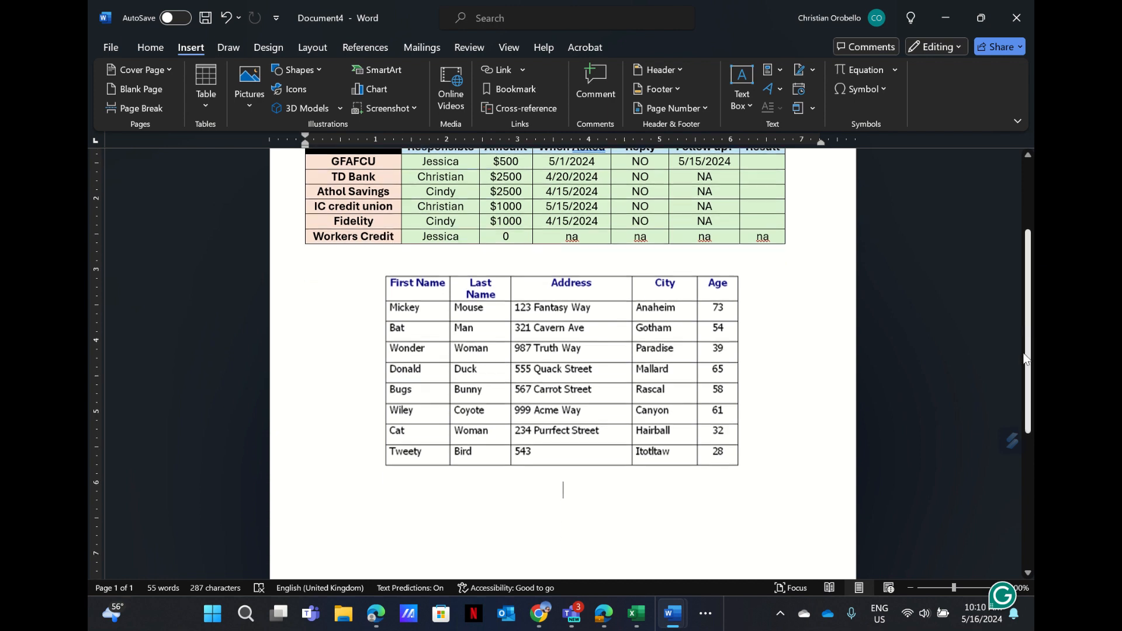
scroll(1024, 359, "down", 6)
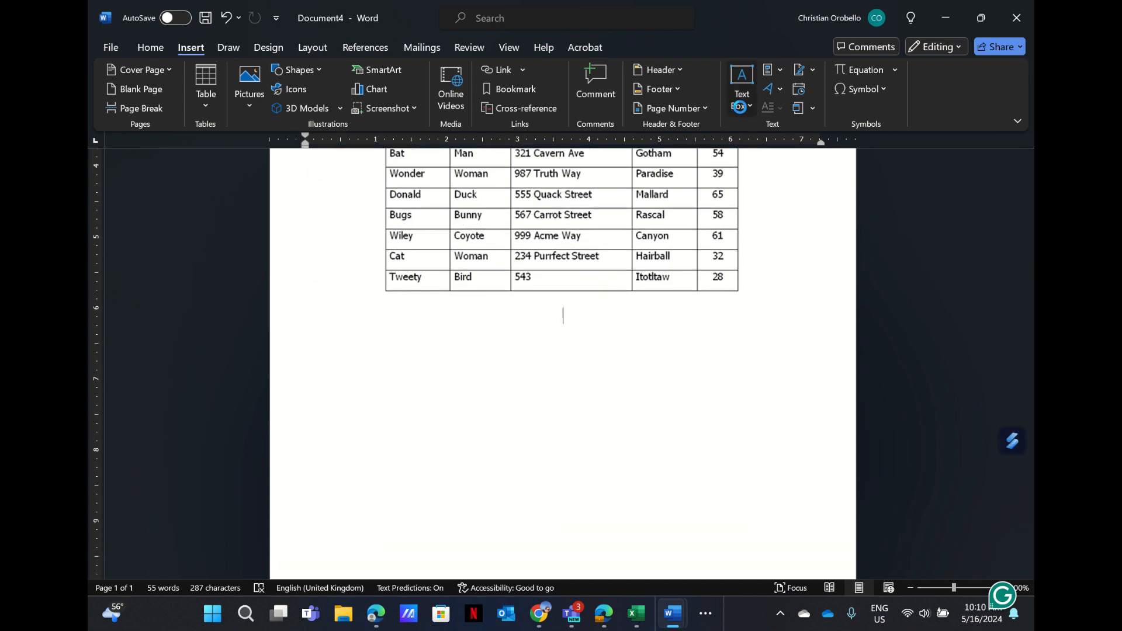
left_click(737, 113)
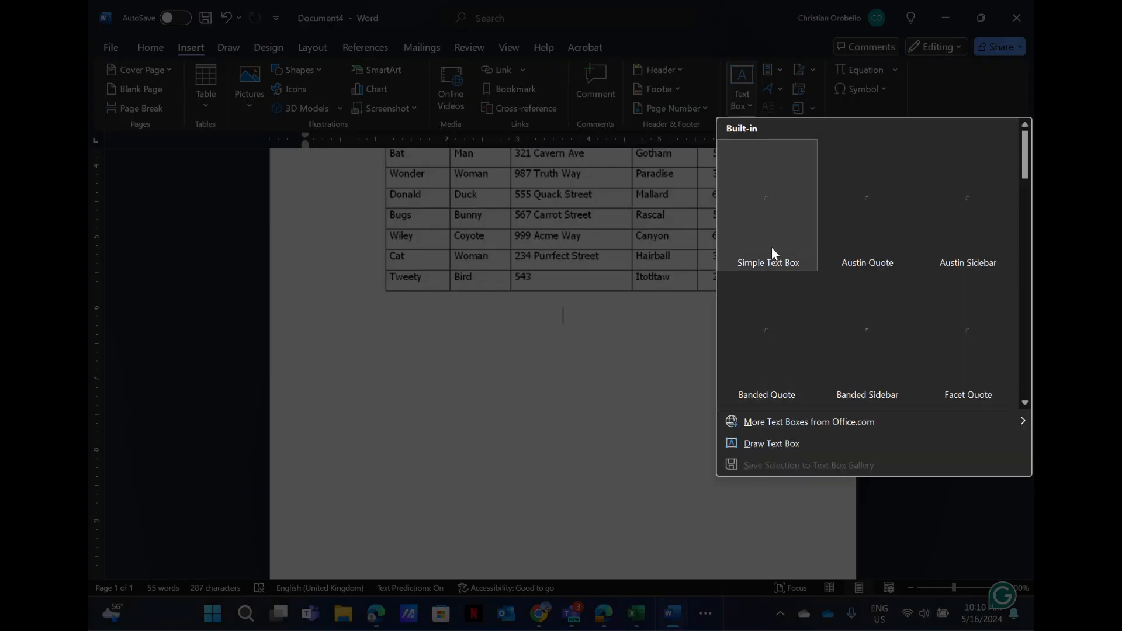
left_click(772, 445)
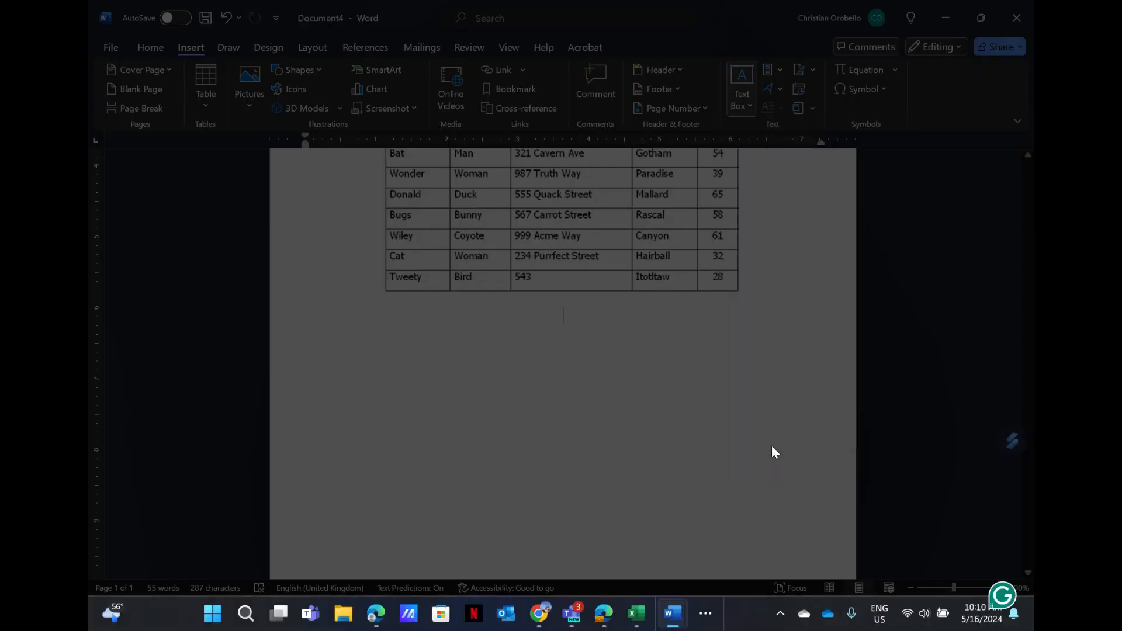
left_click_drag(339, 348, 737, 529)
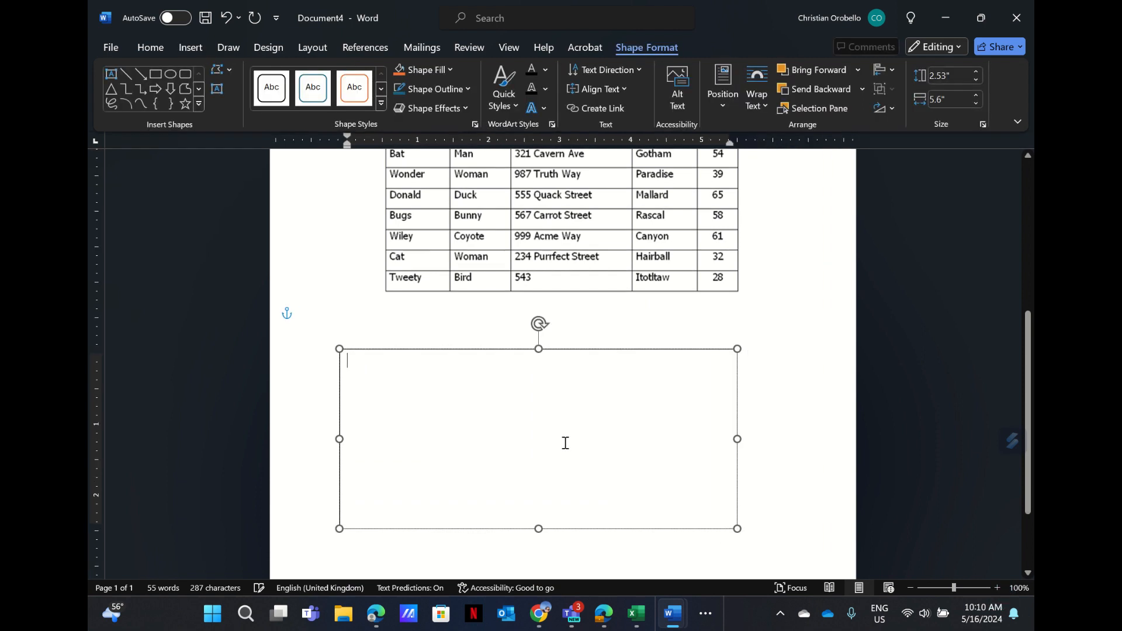
type("First Name\tLast Name\tAddress\tCity\tAge Mickey\tMouse\t123 Fantasy Way\tAnaheim\t73 Bat\tMan\t321 Cavern Ave\tGotham\t54 Wonder\tWoman\t987 Truth Way\tParadise\t39 Donald\tDuck\t555 Quack Street\tMallard\t65 Bugs\tBunny\t567 Carrot Street\tRascal\t58 Wiley\tCoyote\t999 Acme Way\tCanyon\t61 Cat\tWoman\t234 Purrfect Street\tHairball\t32 Tweety\tBird\t543\tItotltaw\t28")
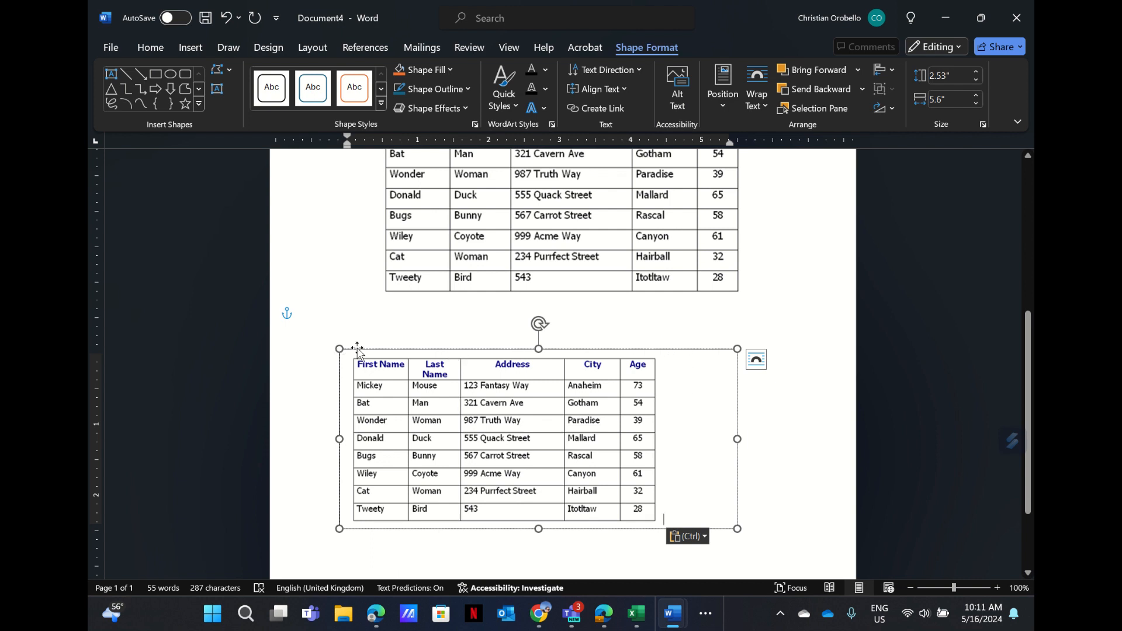
Step: Shift the text box slightly to the right and centre the table image inside it
mouse_move(370, 353)
left_mouse_down()
mouse_move(521, 395)
mouse_move(385, 339)
mouse_move(398, 348)
mouse_move(370, 348)
left_mouse_up()
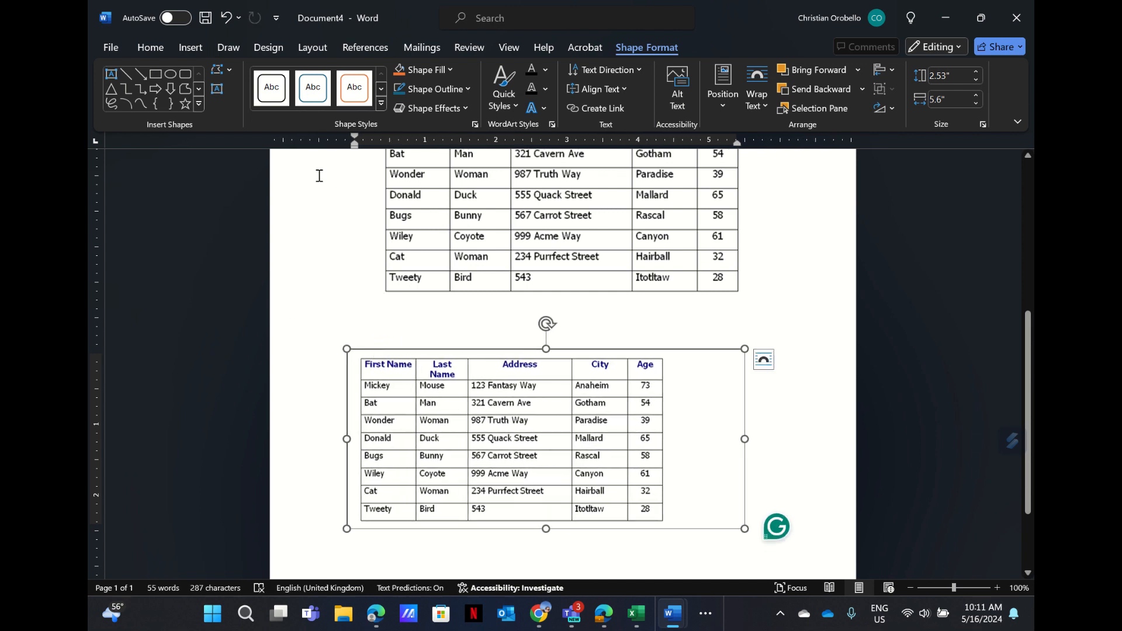
left_click(150, 48)
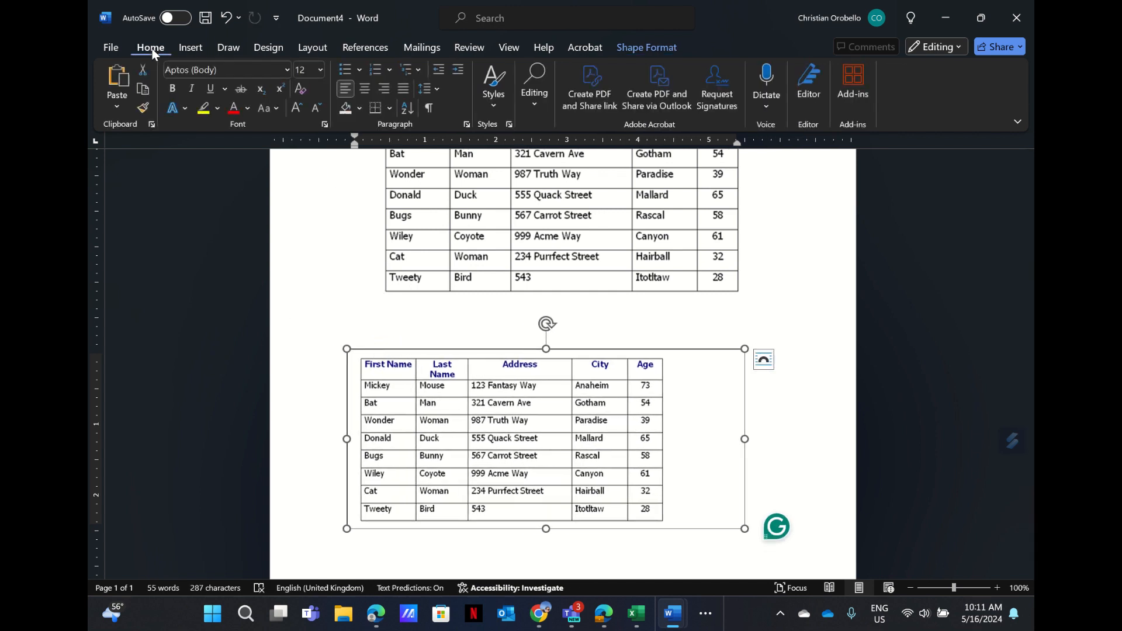
left_click(365, 87)
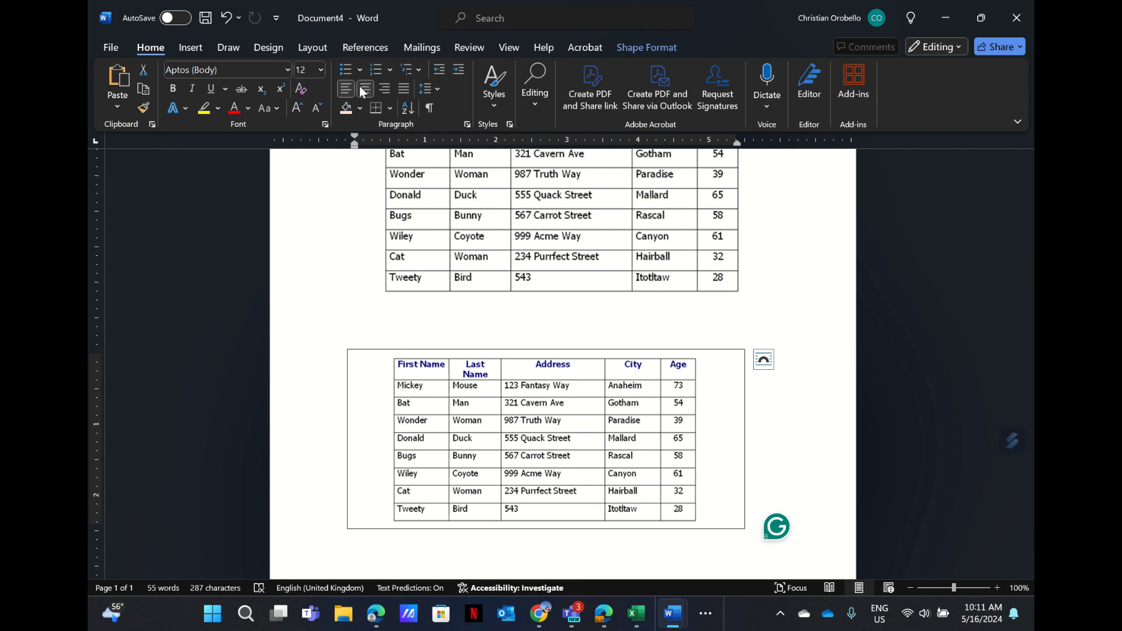
left_click(618, 320)
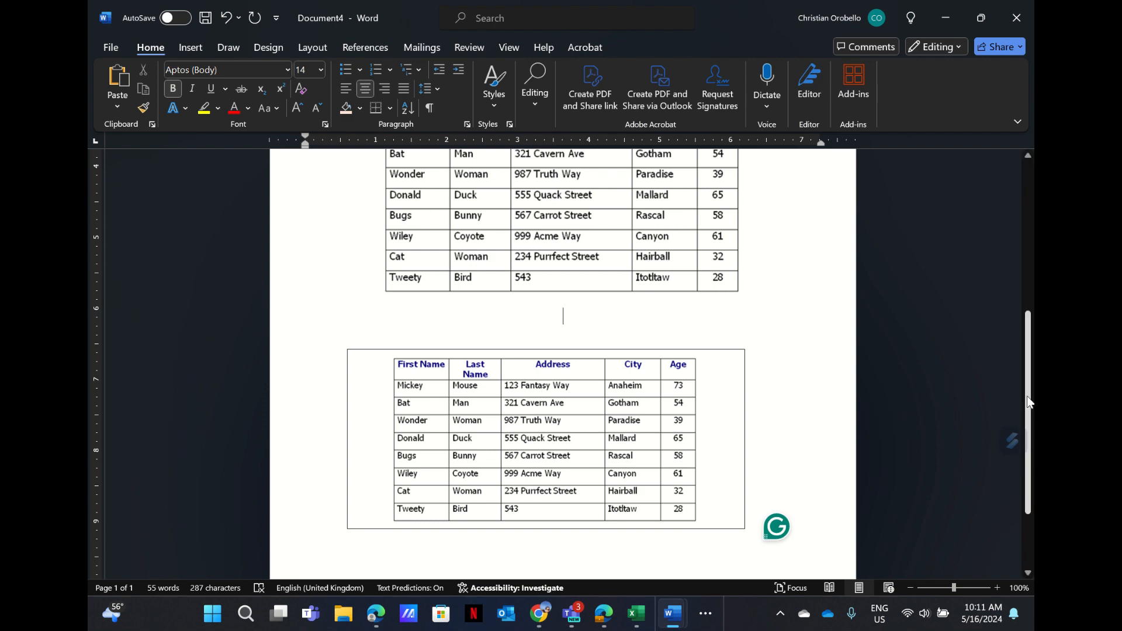
Step: Add a right-aligned citation in parentheses below the sponsorship table, with the author's surname and the year 2024
left_click_drag(1029, 400, 1026, 260)
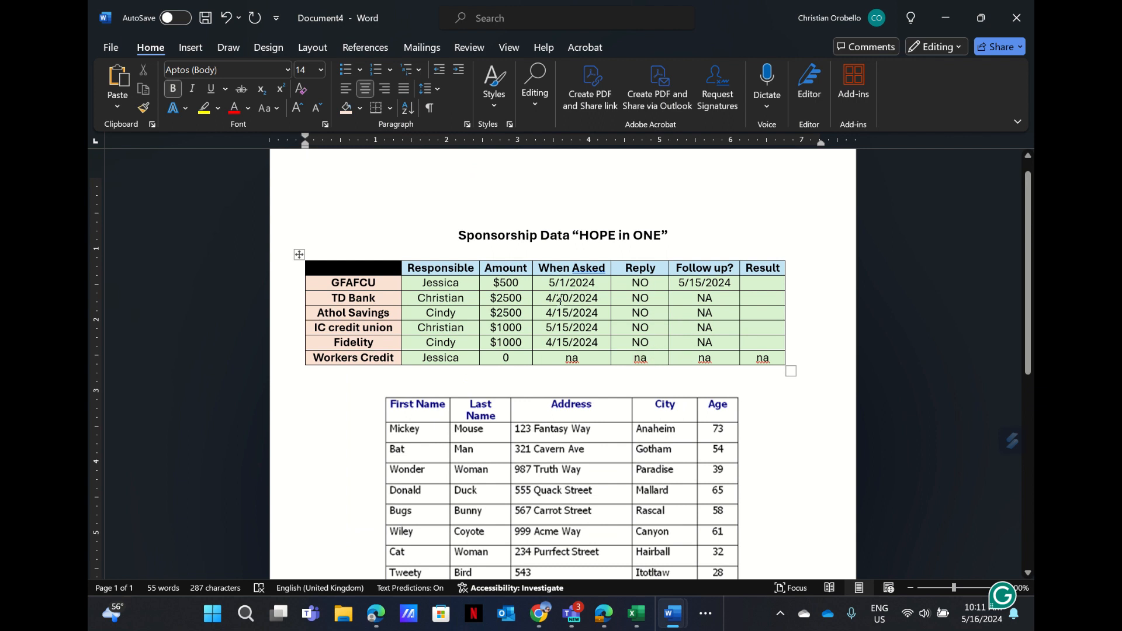
left_click(673, 385)
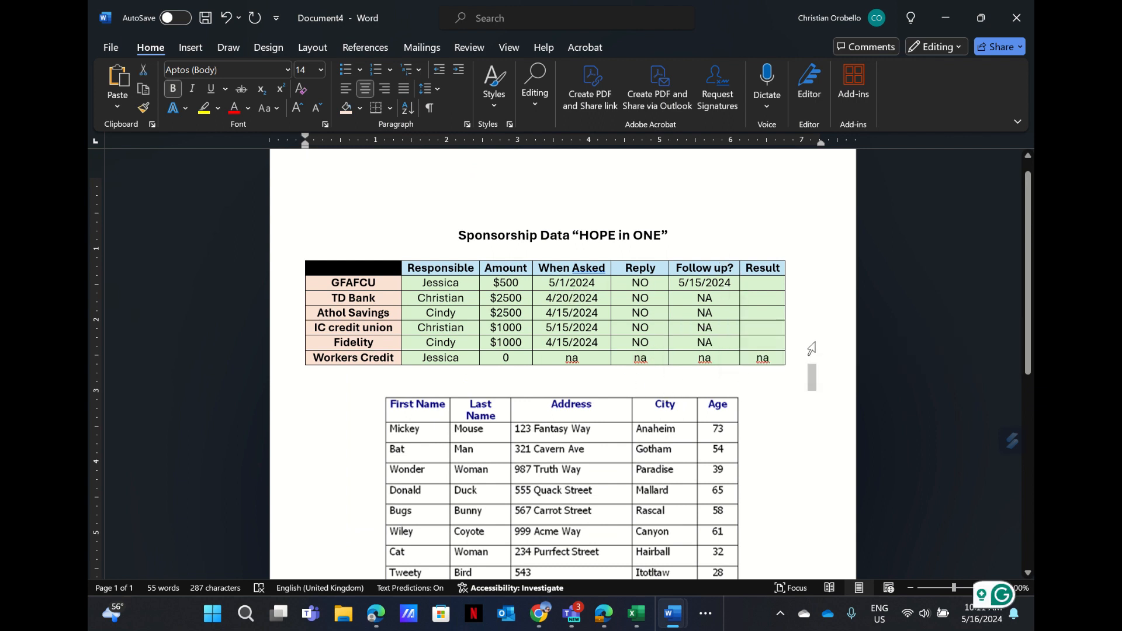
left_click(809, 342)
key("Return")
key("Return")
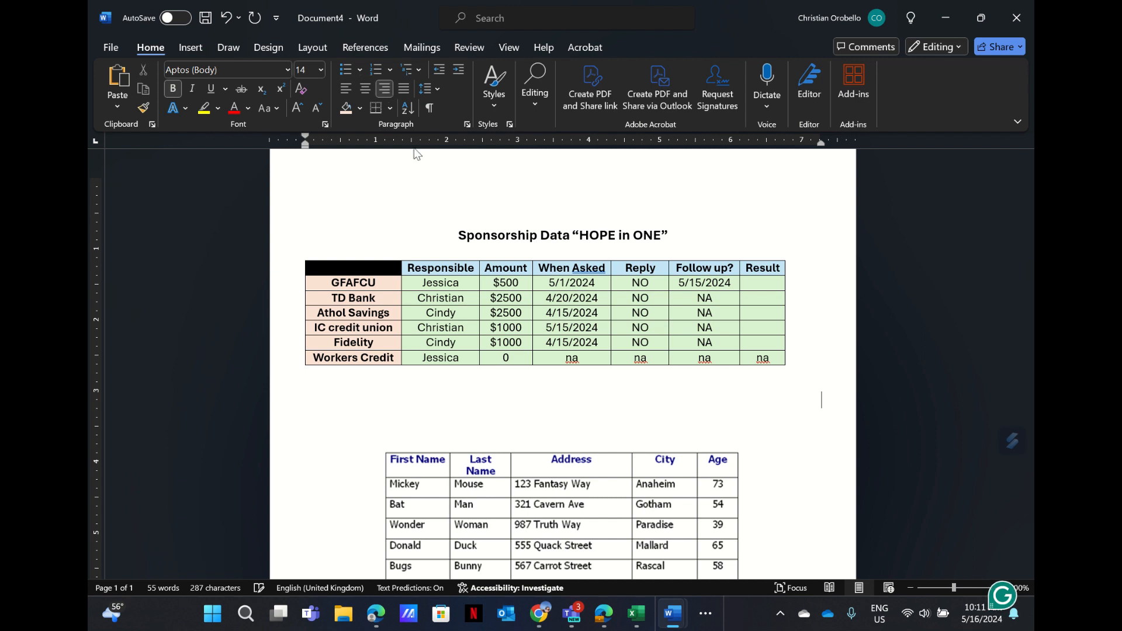
type("cor")
type("obello, 2023")
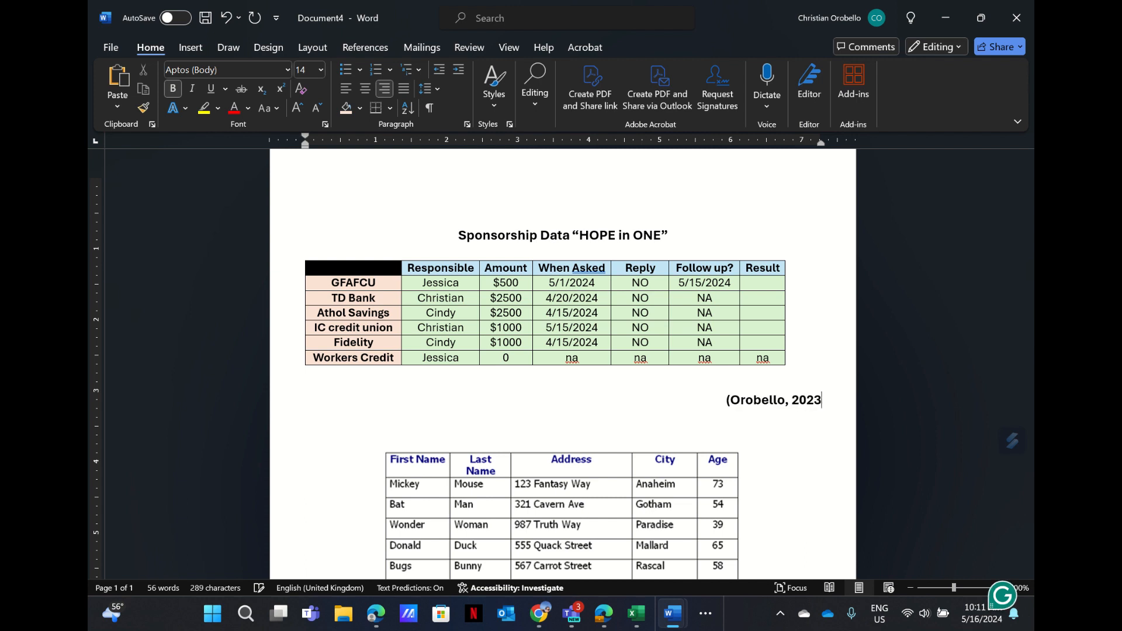
key("BackSpace")
type("4)")
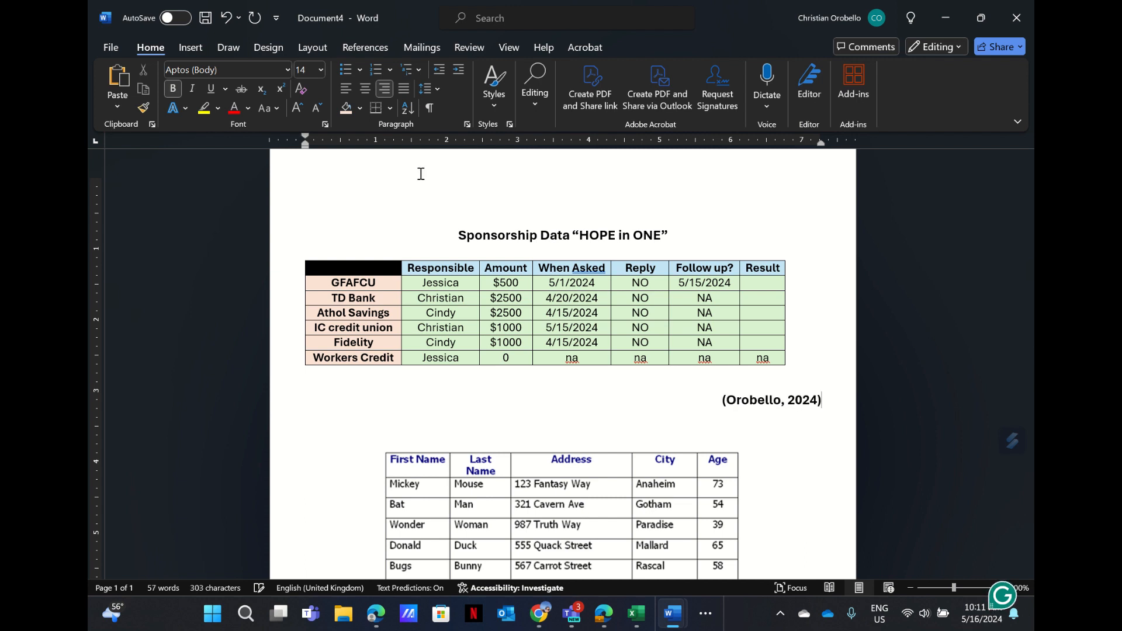
Step: Delete the parenthetical citation below the sponsorship table
left_click(512, 388)
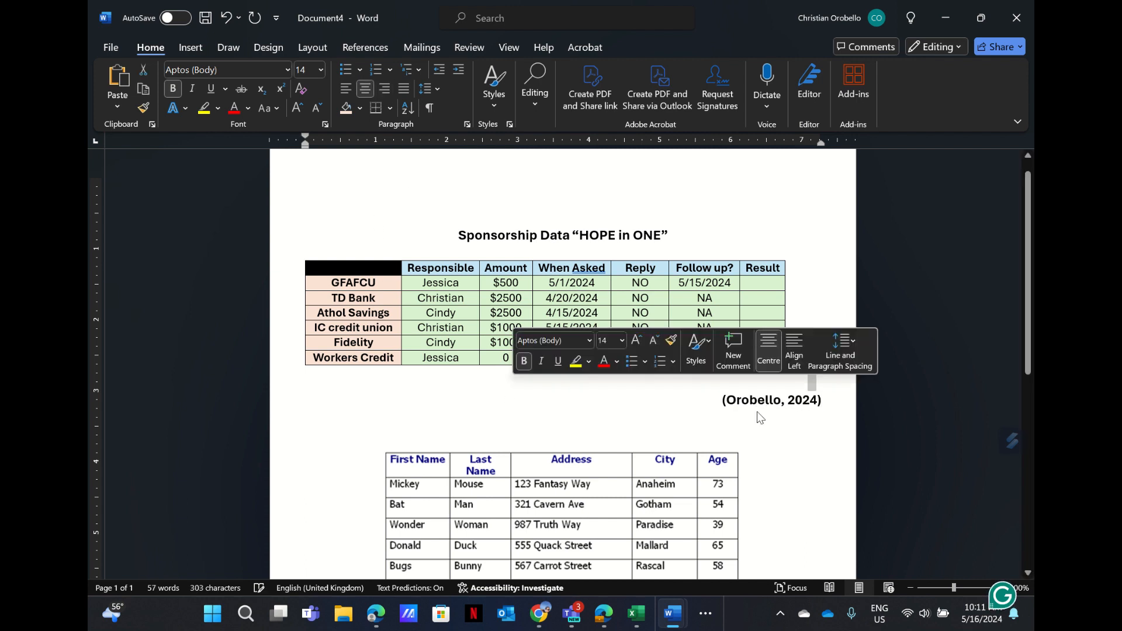
left_click(787, 435)
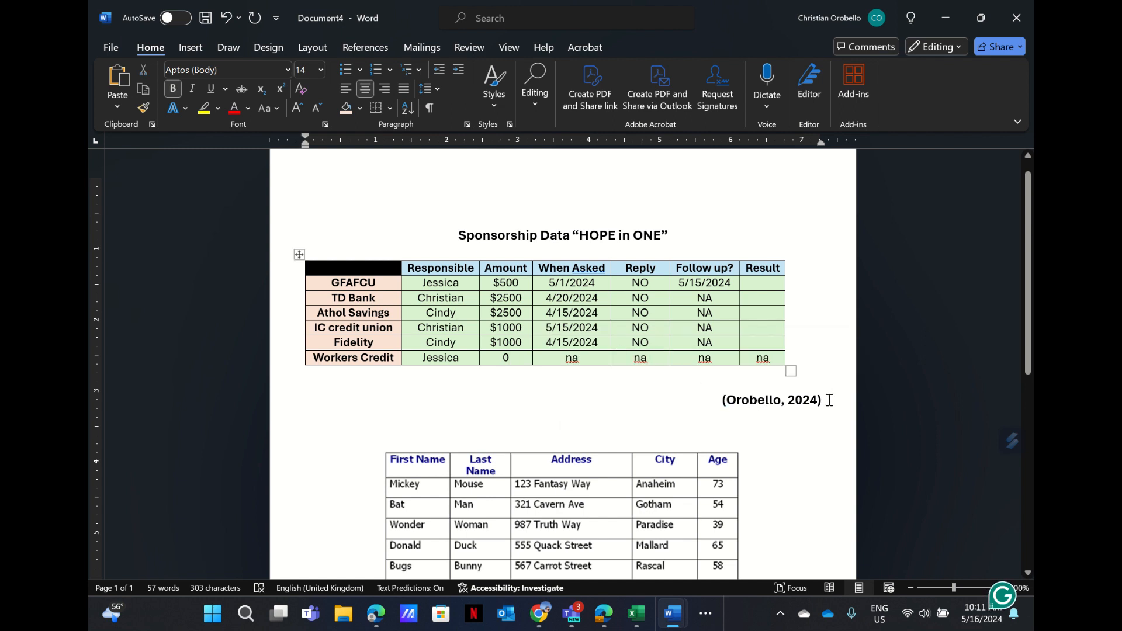
left_click_drag(830, 400, 720, 404)
key("Delete")
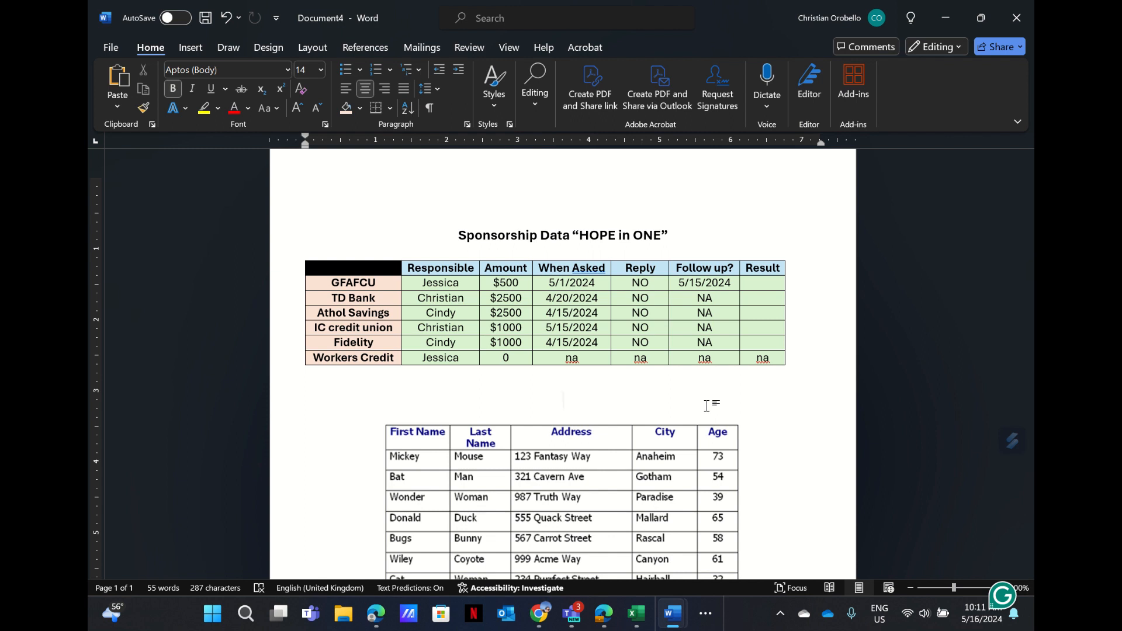
Step: Show the additional running apps that do not fit on the taskbar
left_click(706, 615)
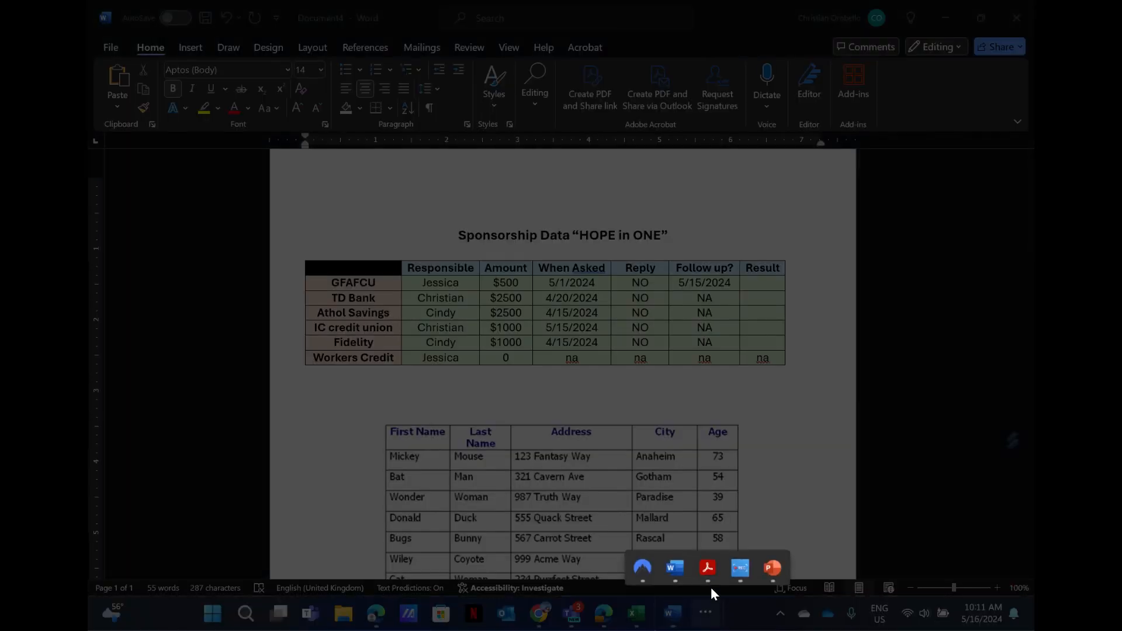